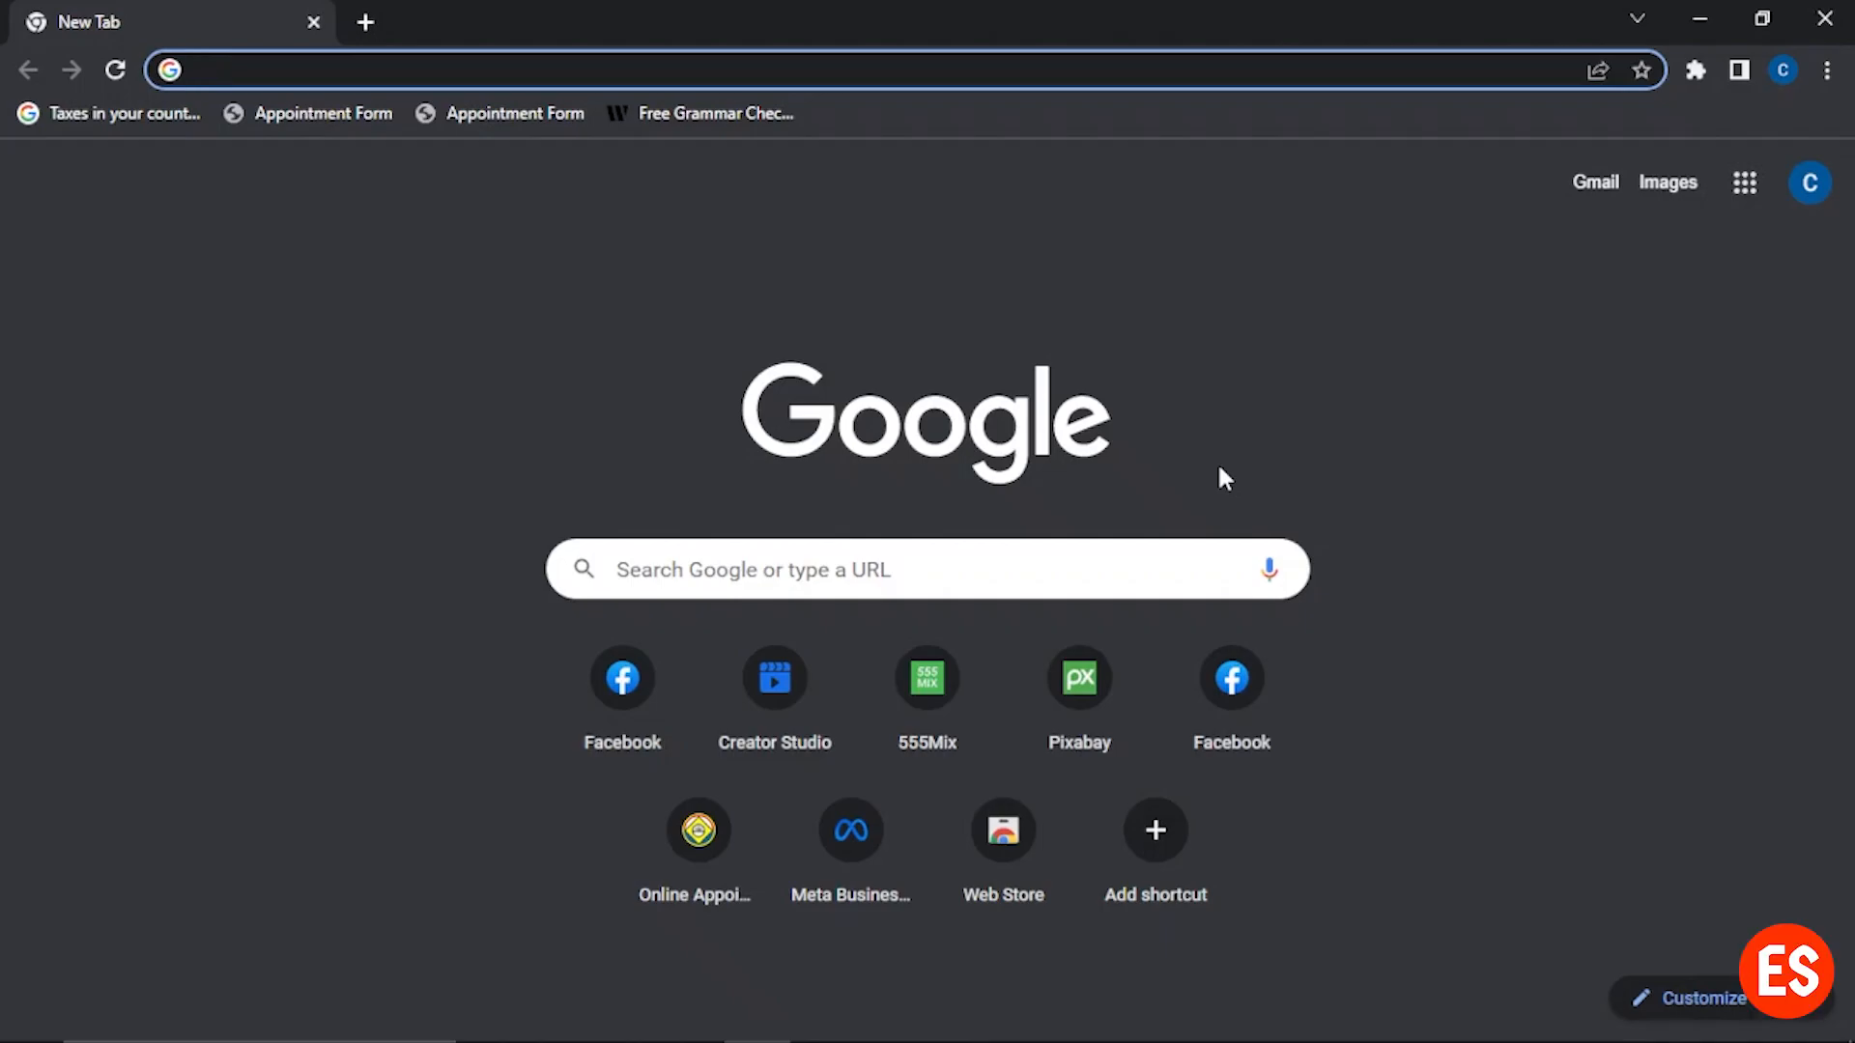
Step: Search Google for "windows 10 iso download" and open Microsoft's Download Windows 10 Disc Image (ISO File) result
{"action": "type", "text": "windows"}
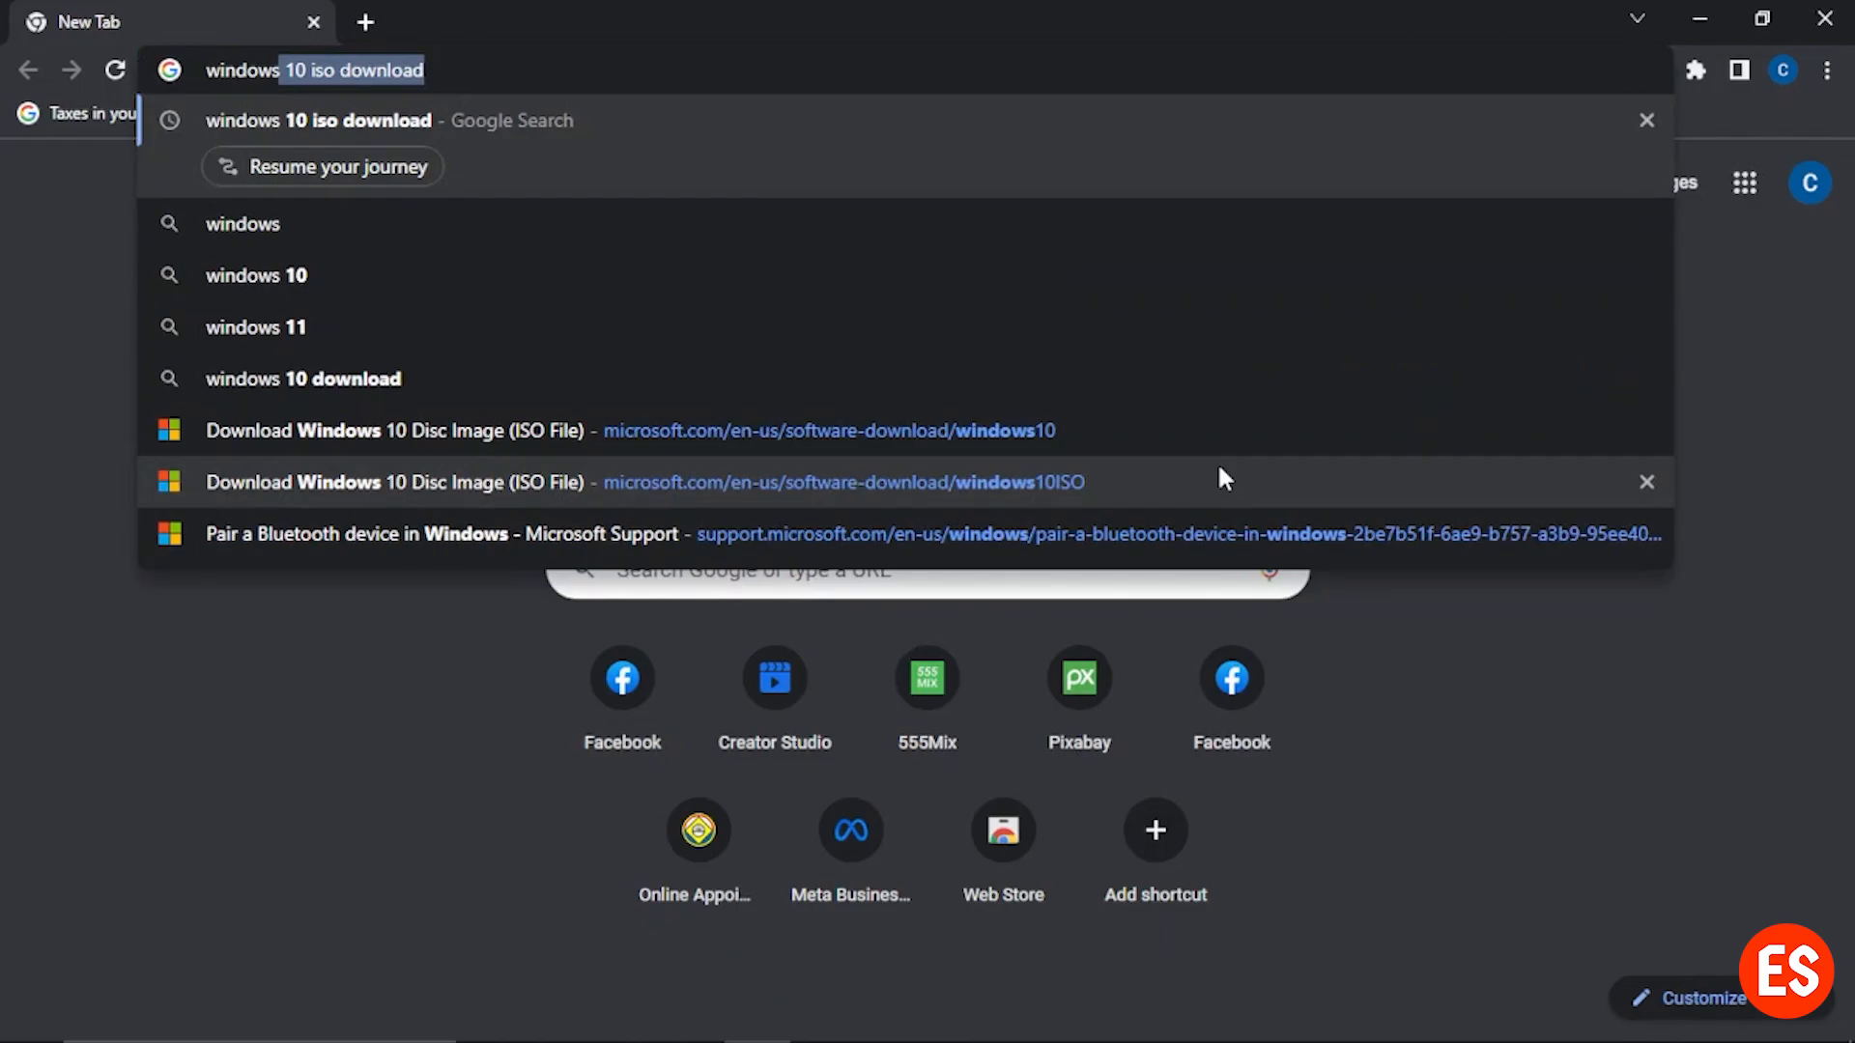
{"action": "key", "text": "Return"}
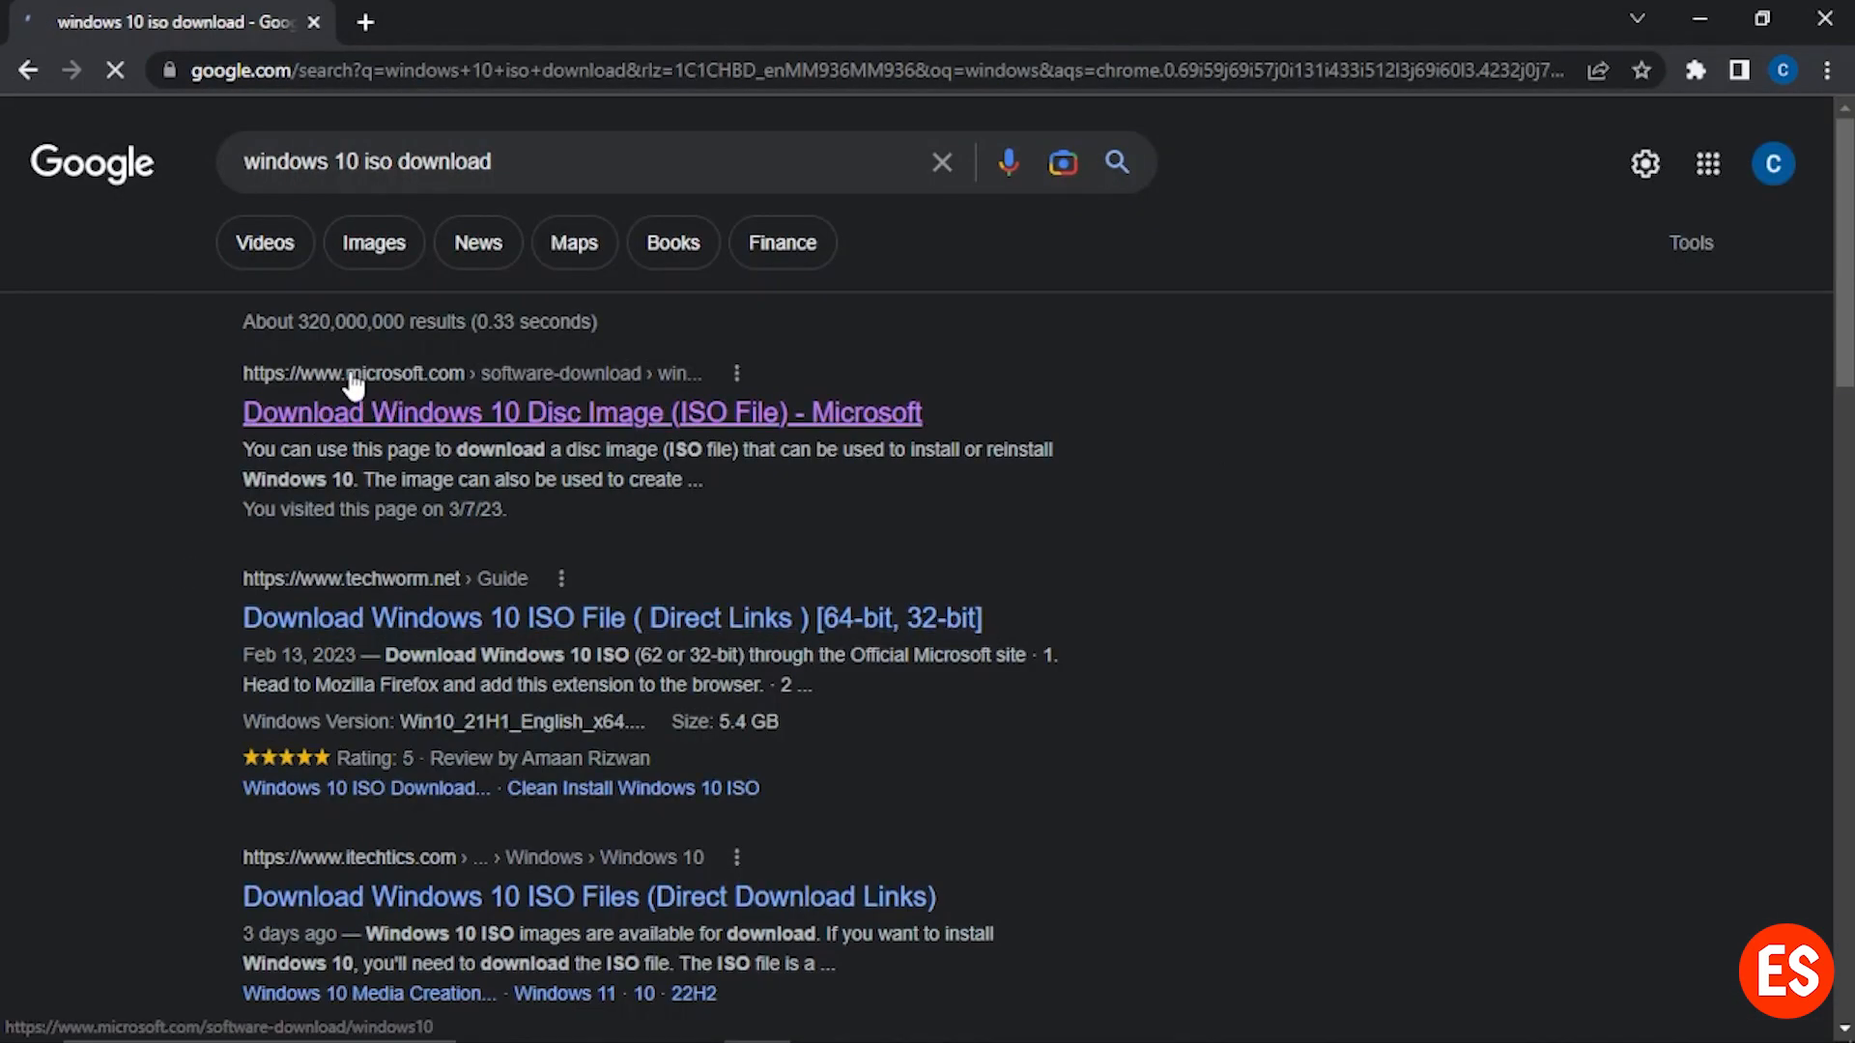
{"action": "left_click", "coordinate": [383, 390]}
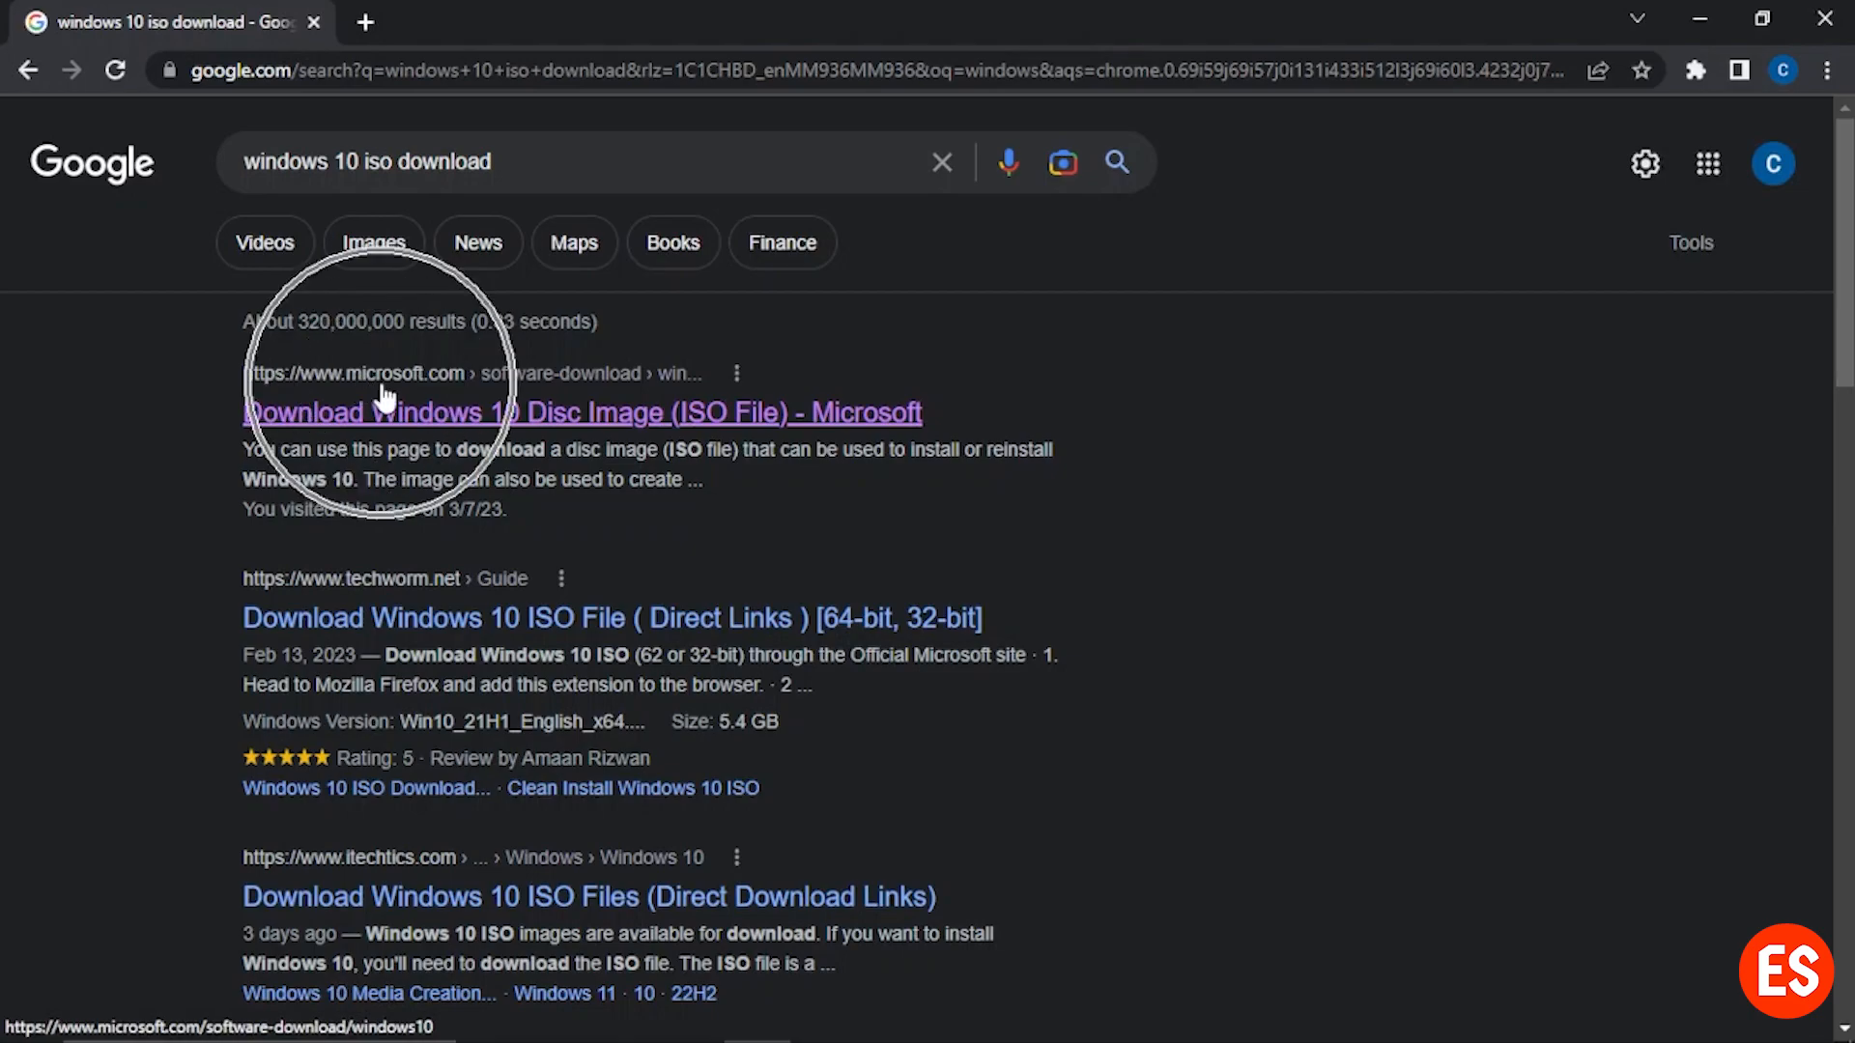
{"action": "left_click", "coordinate": [513, 415]}
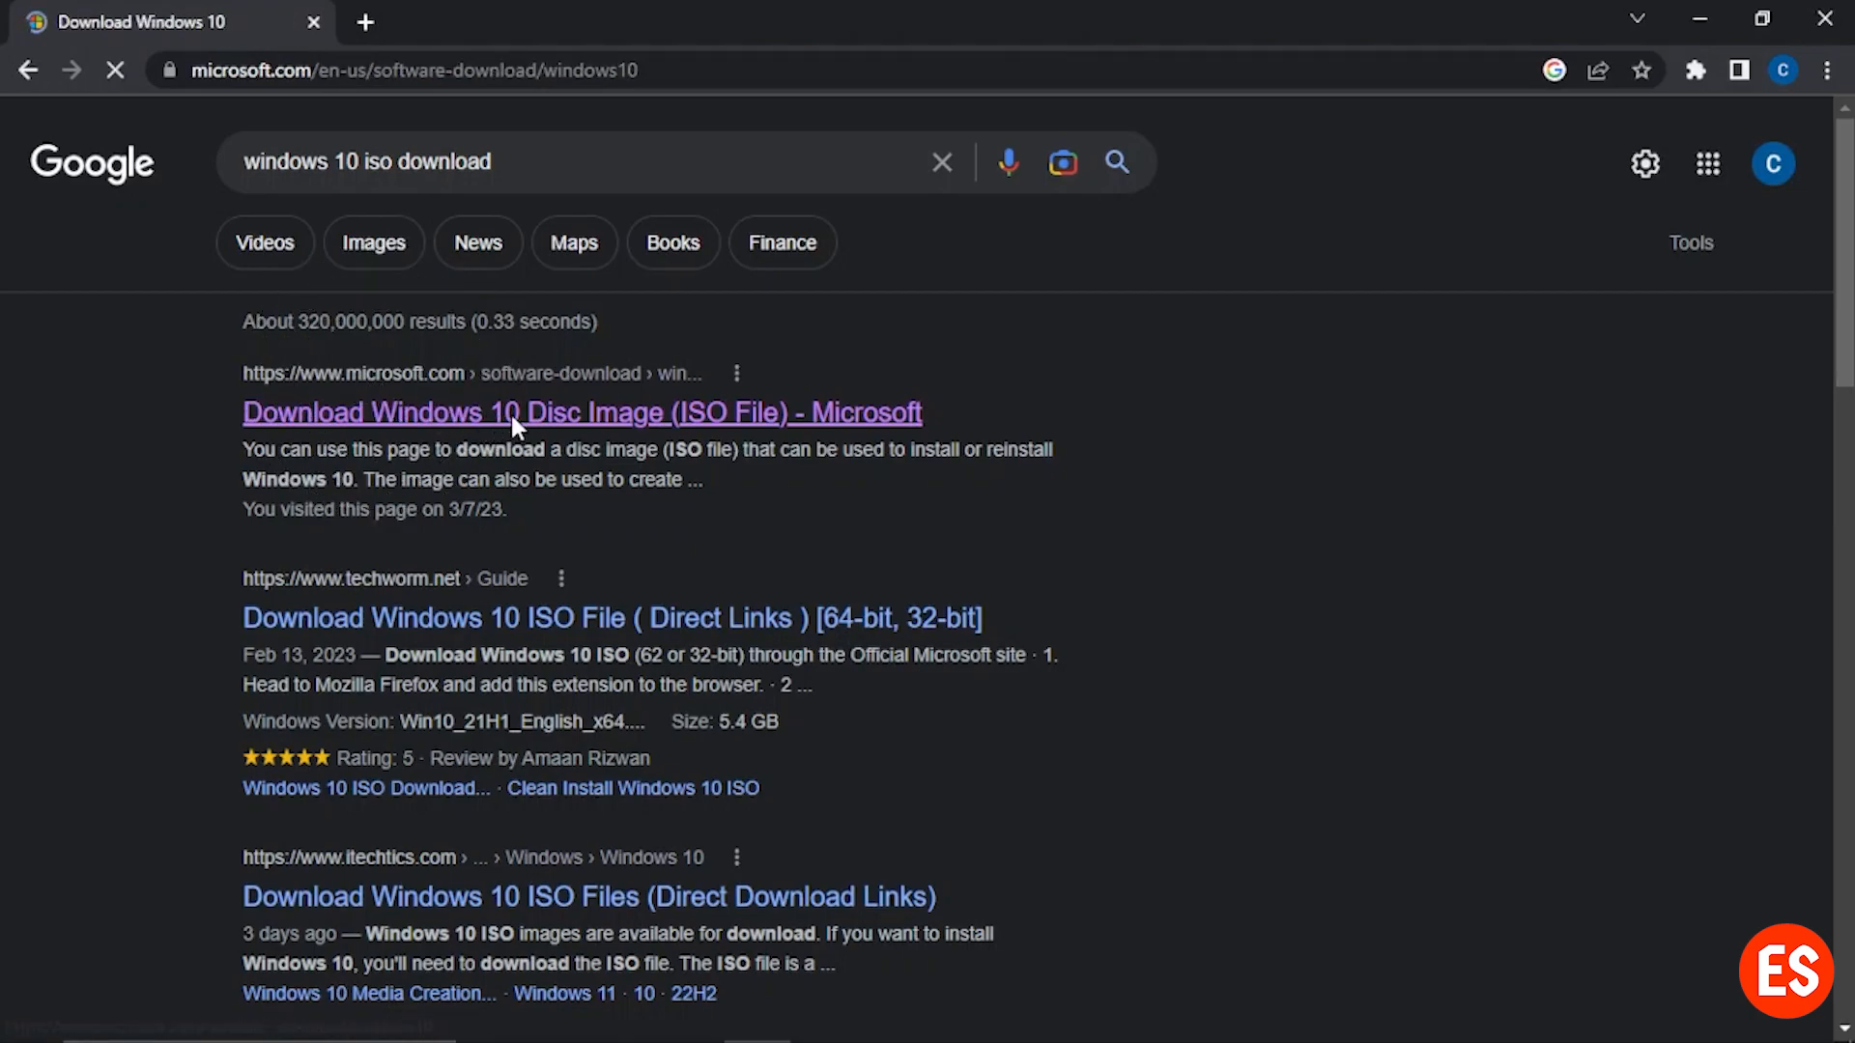
Step: Inspect the Download Windows 10 page with the browser's developer tools
{"action": "scroll", "coordinate": [643, 551], "scroll_direction": "down", "scroll_amount": 8}
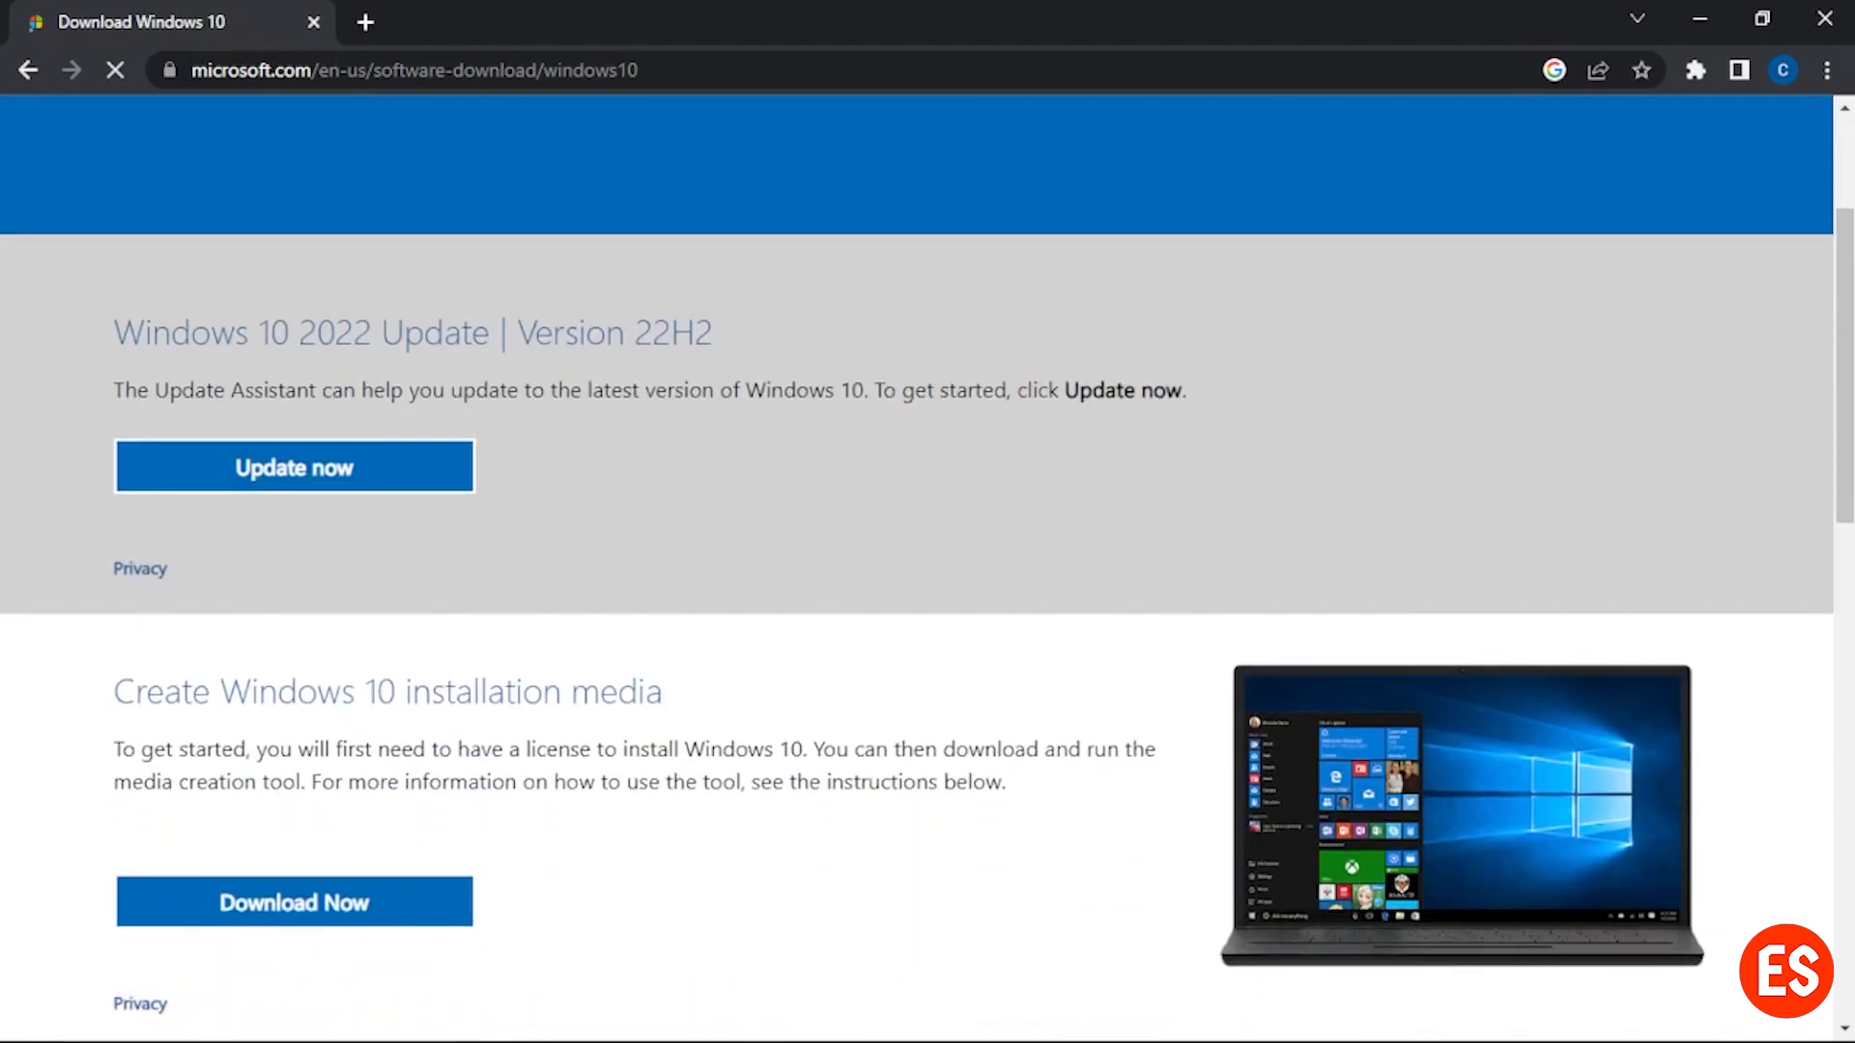
{"action": "left_click", "coordinate": [376, 375]}
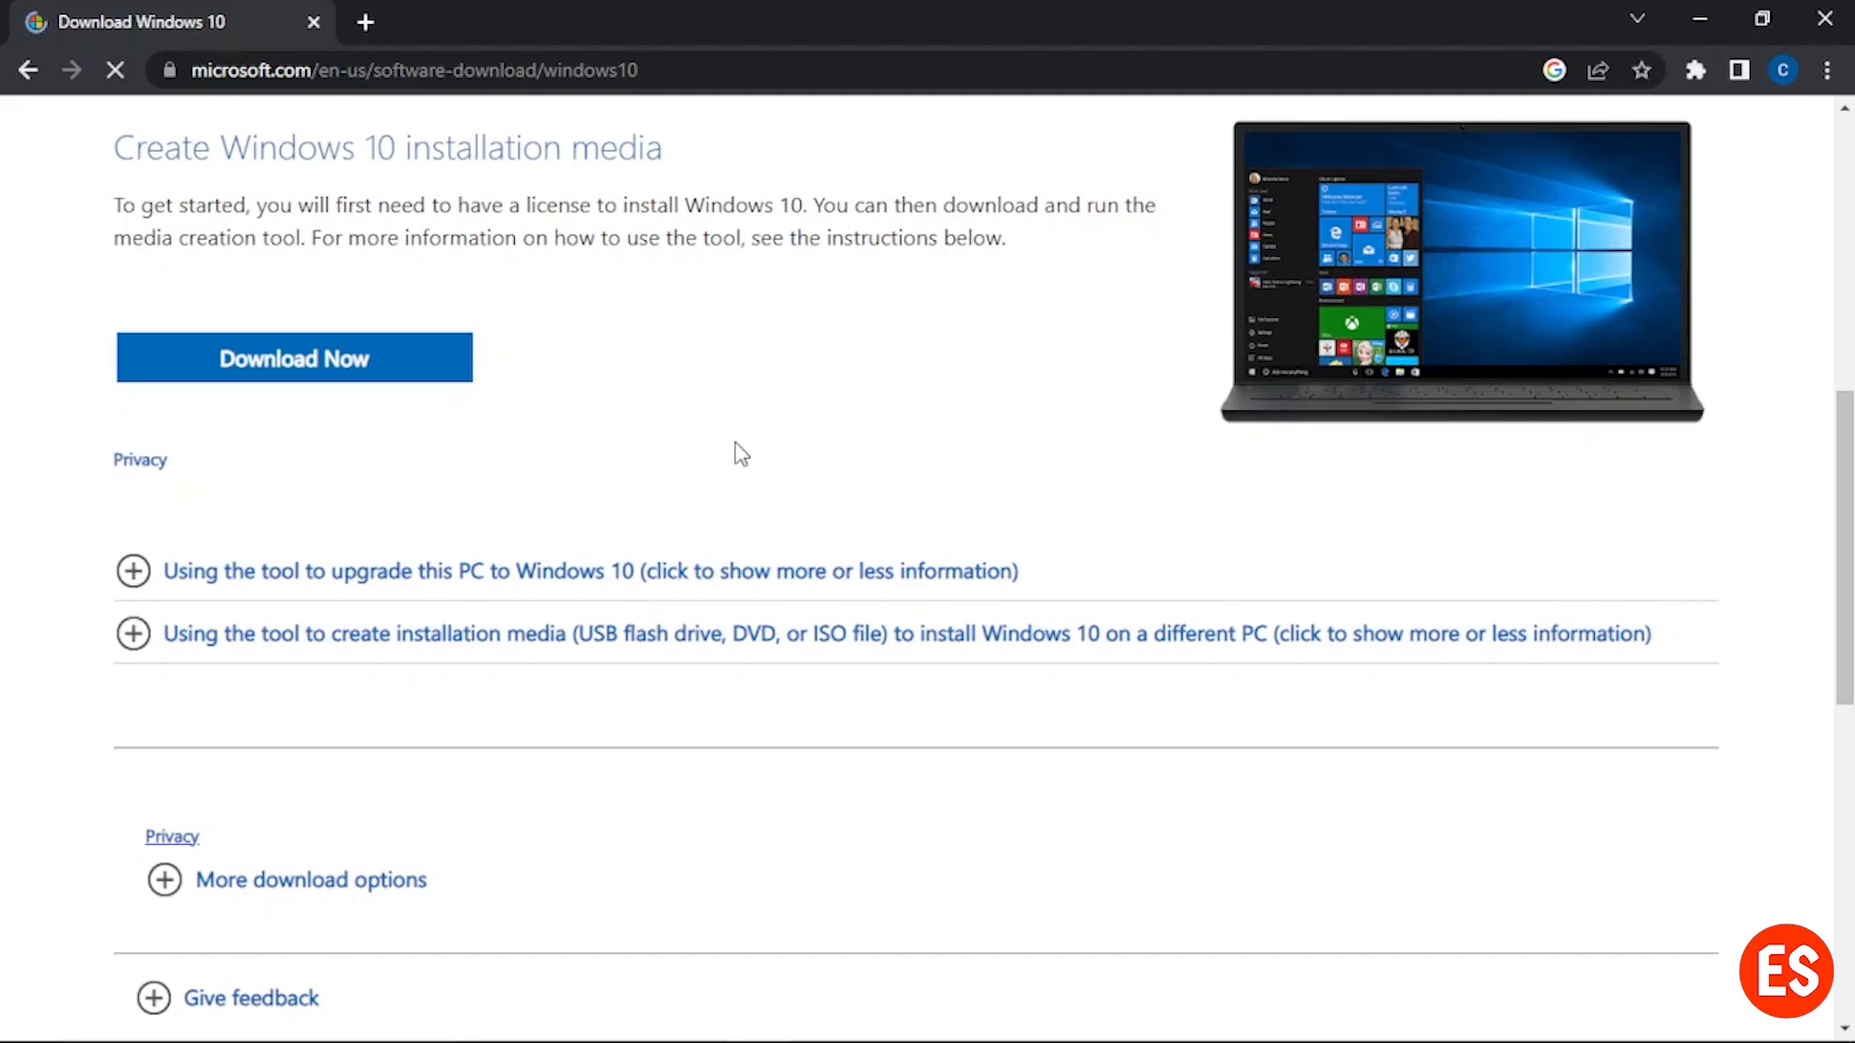
{"action": "scroll", "coordinate": [738, 451], "scroll_direction": "up", "scroll_amount": 7}
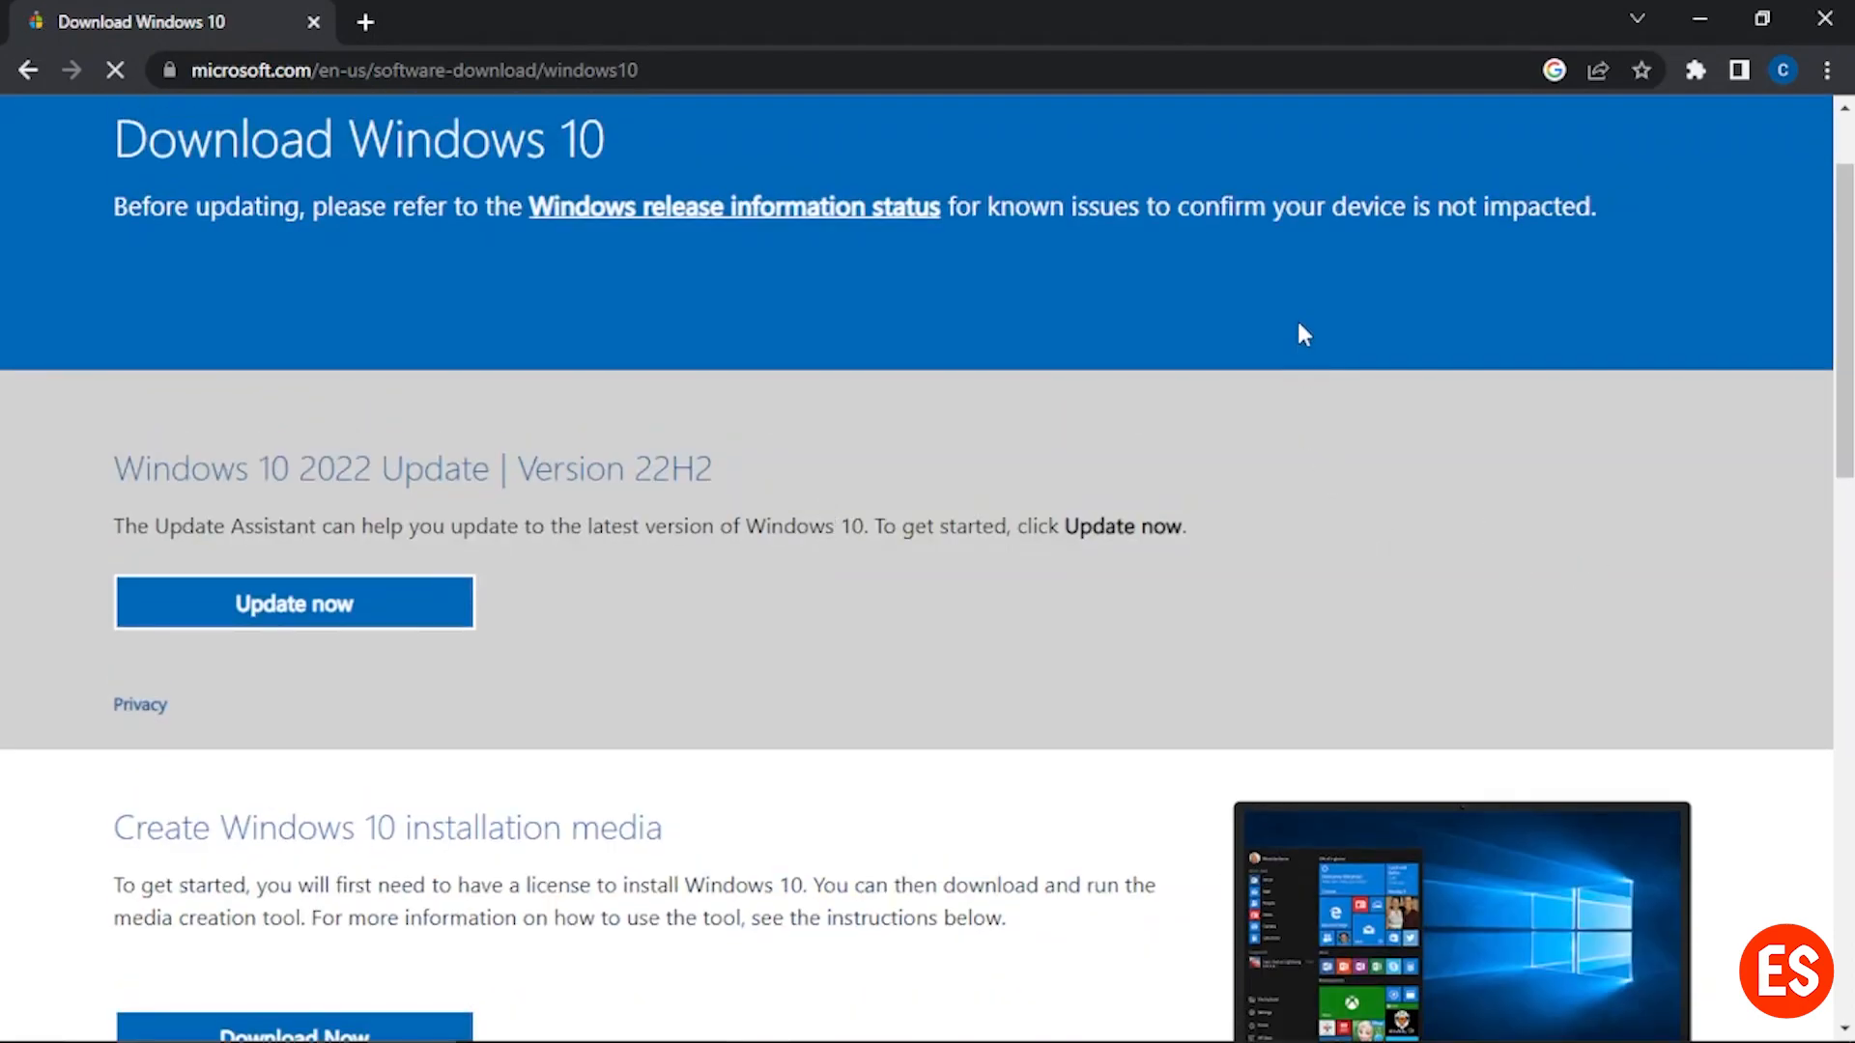
{"action": "right_click", "coordinate": [1297, 320]}
{"action": "left_click", "coordinate": [1375, 752]}
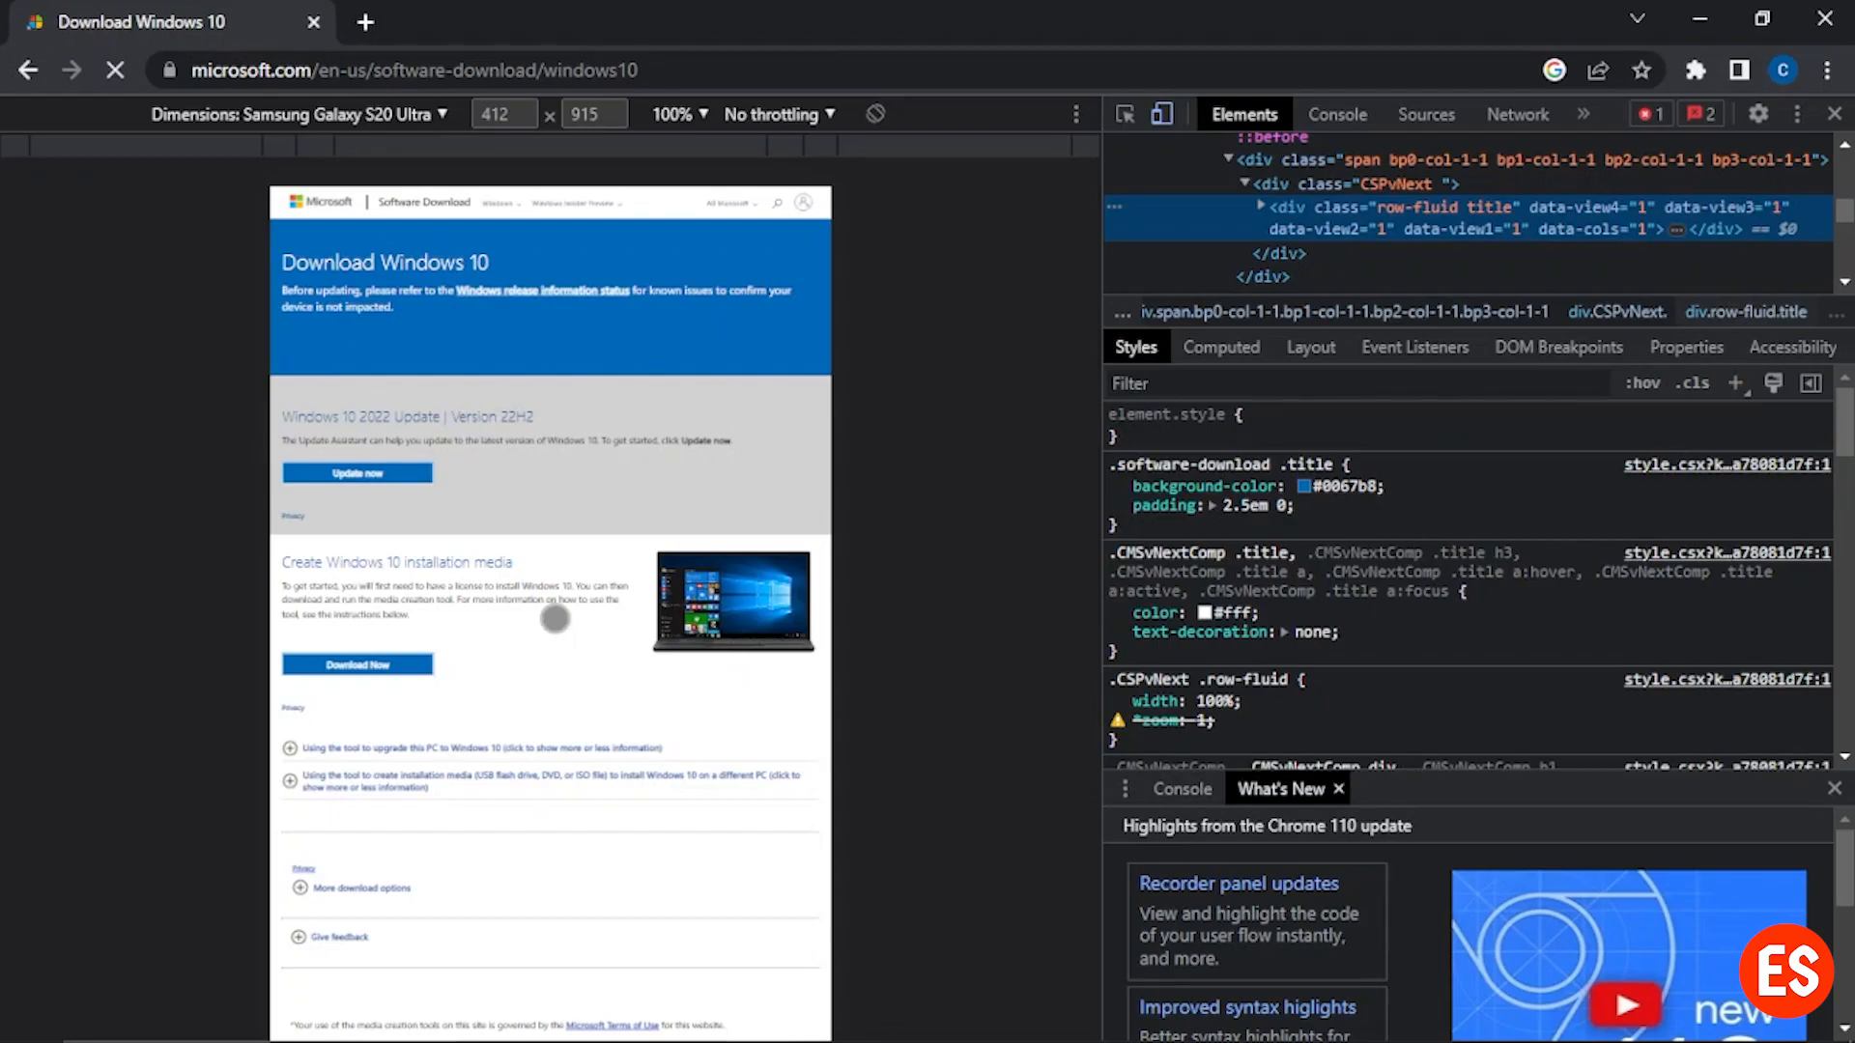
Step: Set the emulated device to iPad Air and reload the page
{"action": "left_click", "coordinate": [427, 117]}
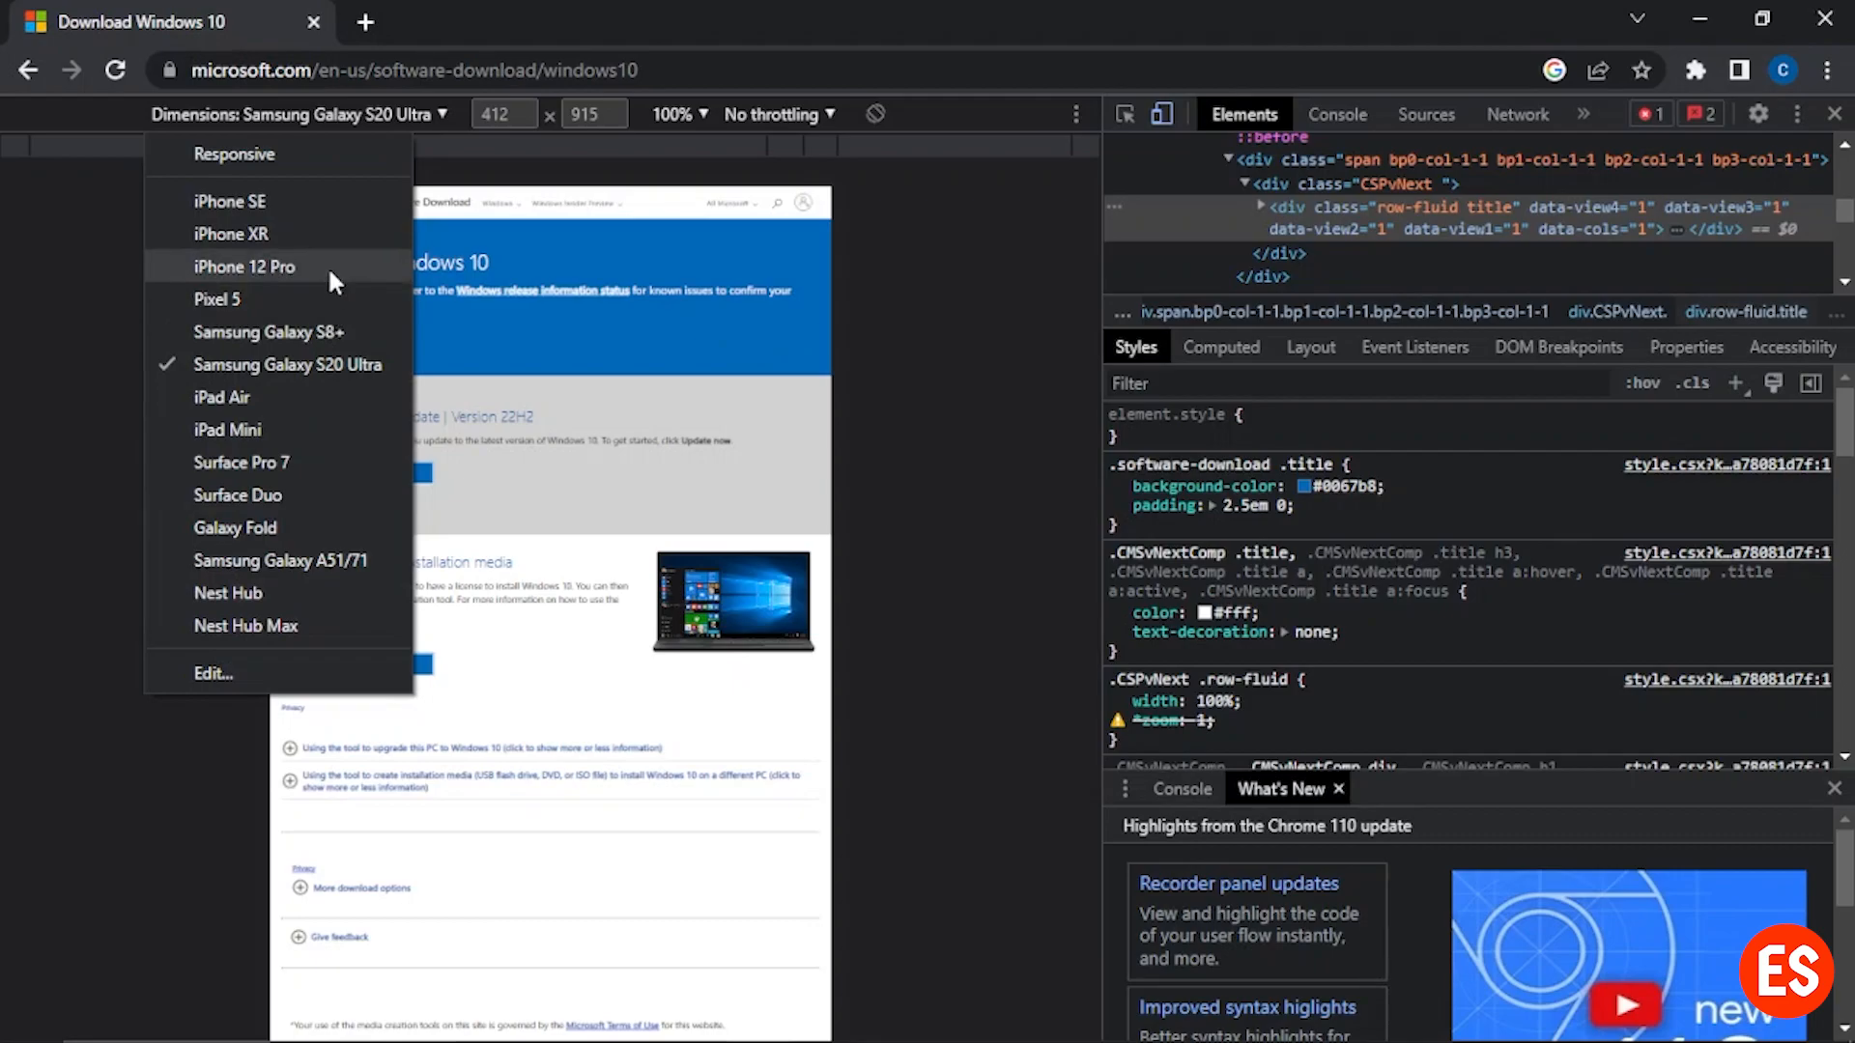
{"action": "left_click", "coordinate": [319, 398]}
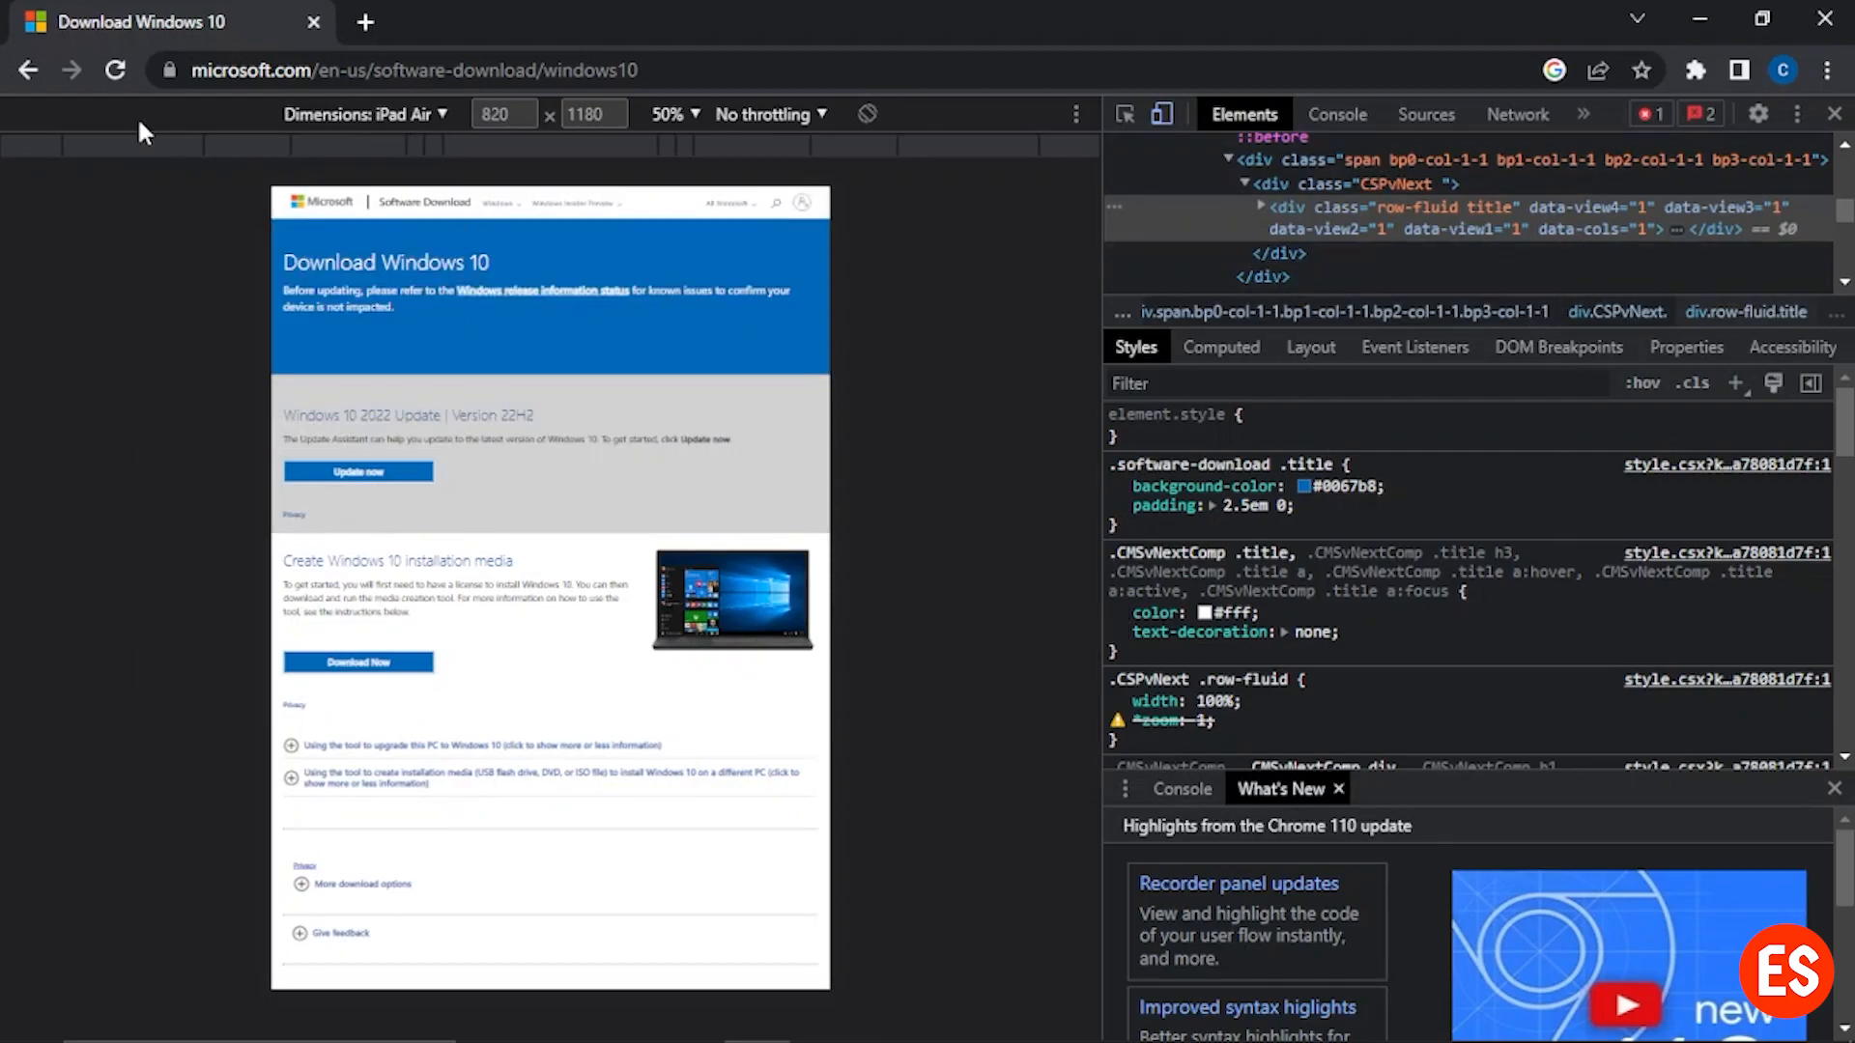
{"action": "left_click", "coordinate": [117, 75]}
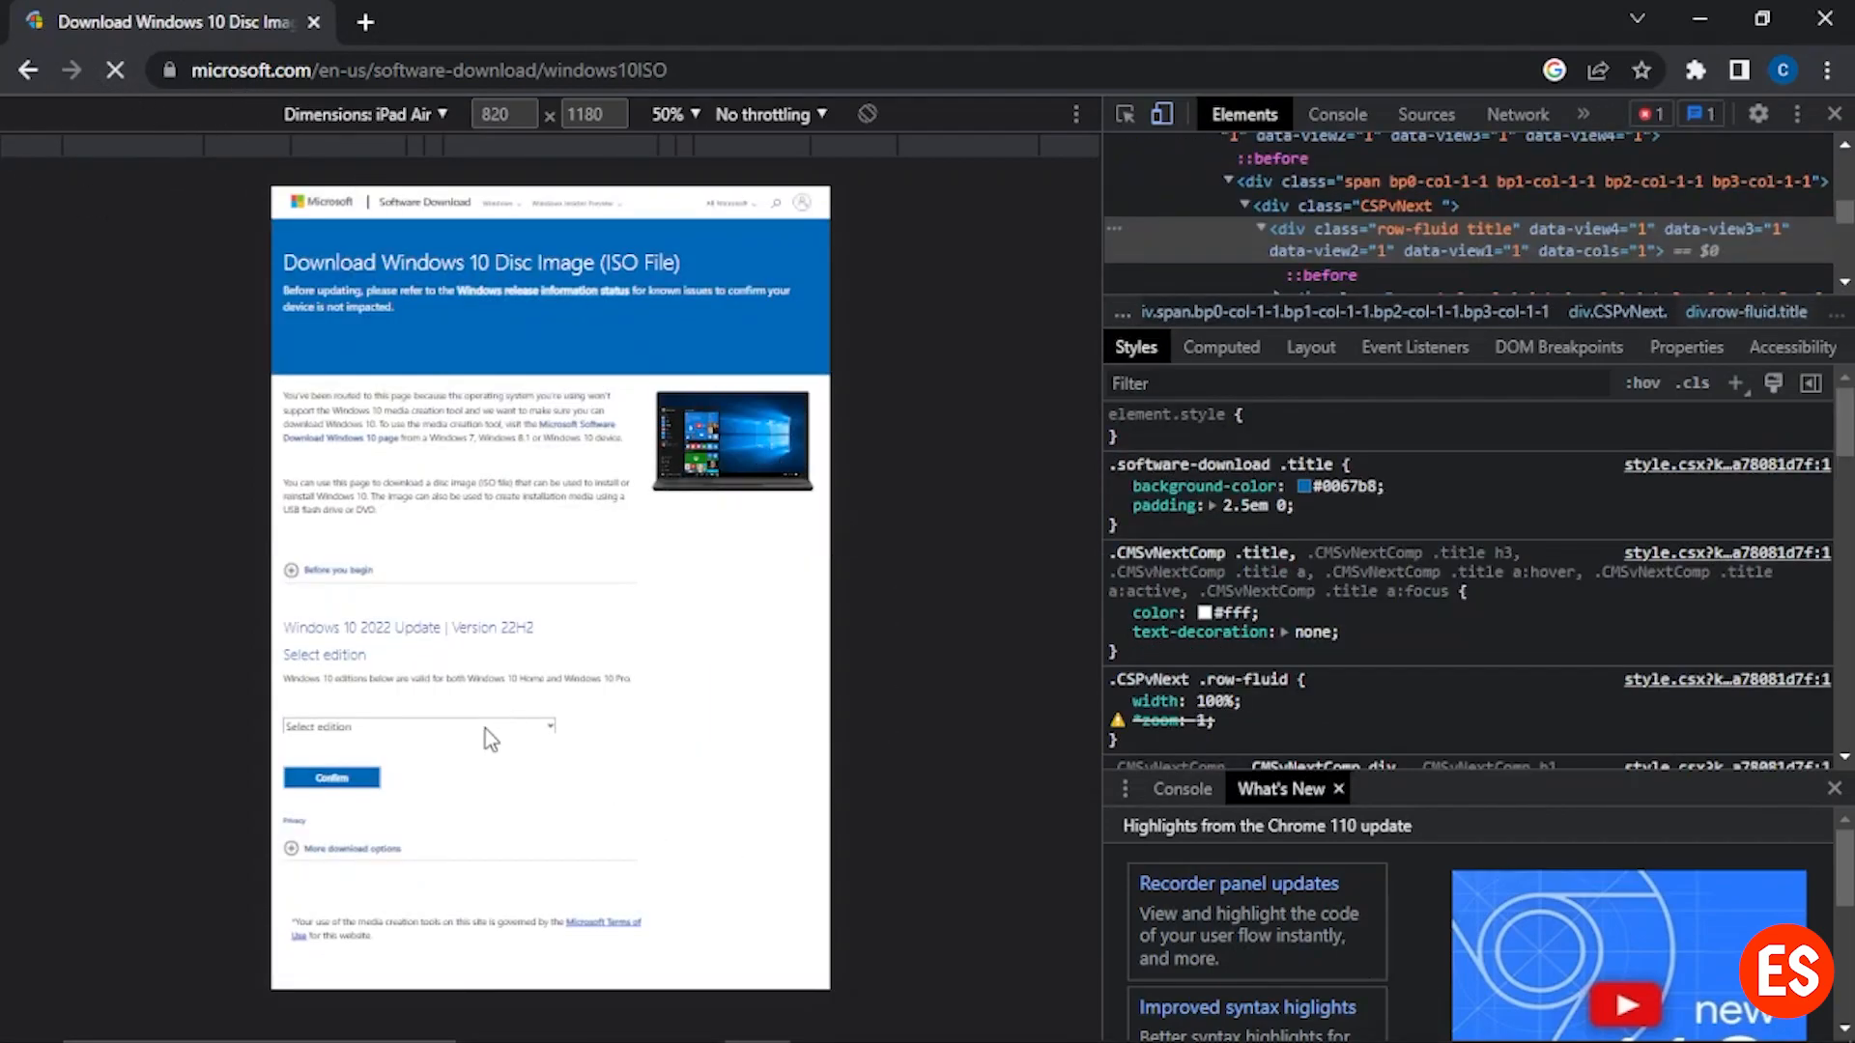
Step: Set the zoom of the emulated device view to 100%
{"action": "scroll", "coordinate": [413, 673], "scroll_direction": "down", "scroll_amount": 2}
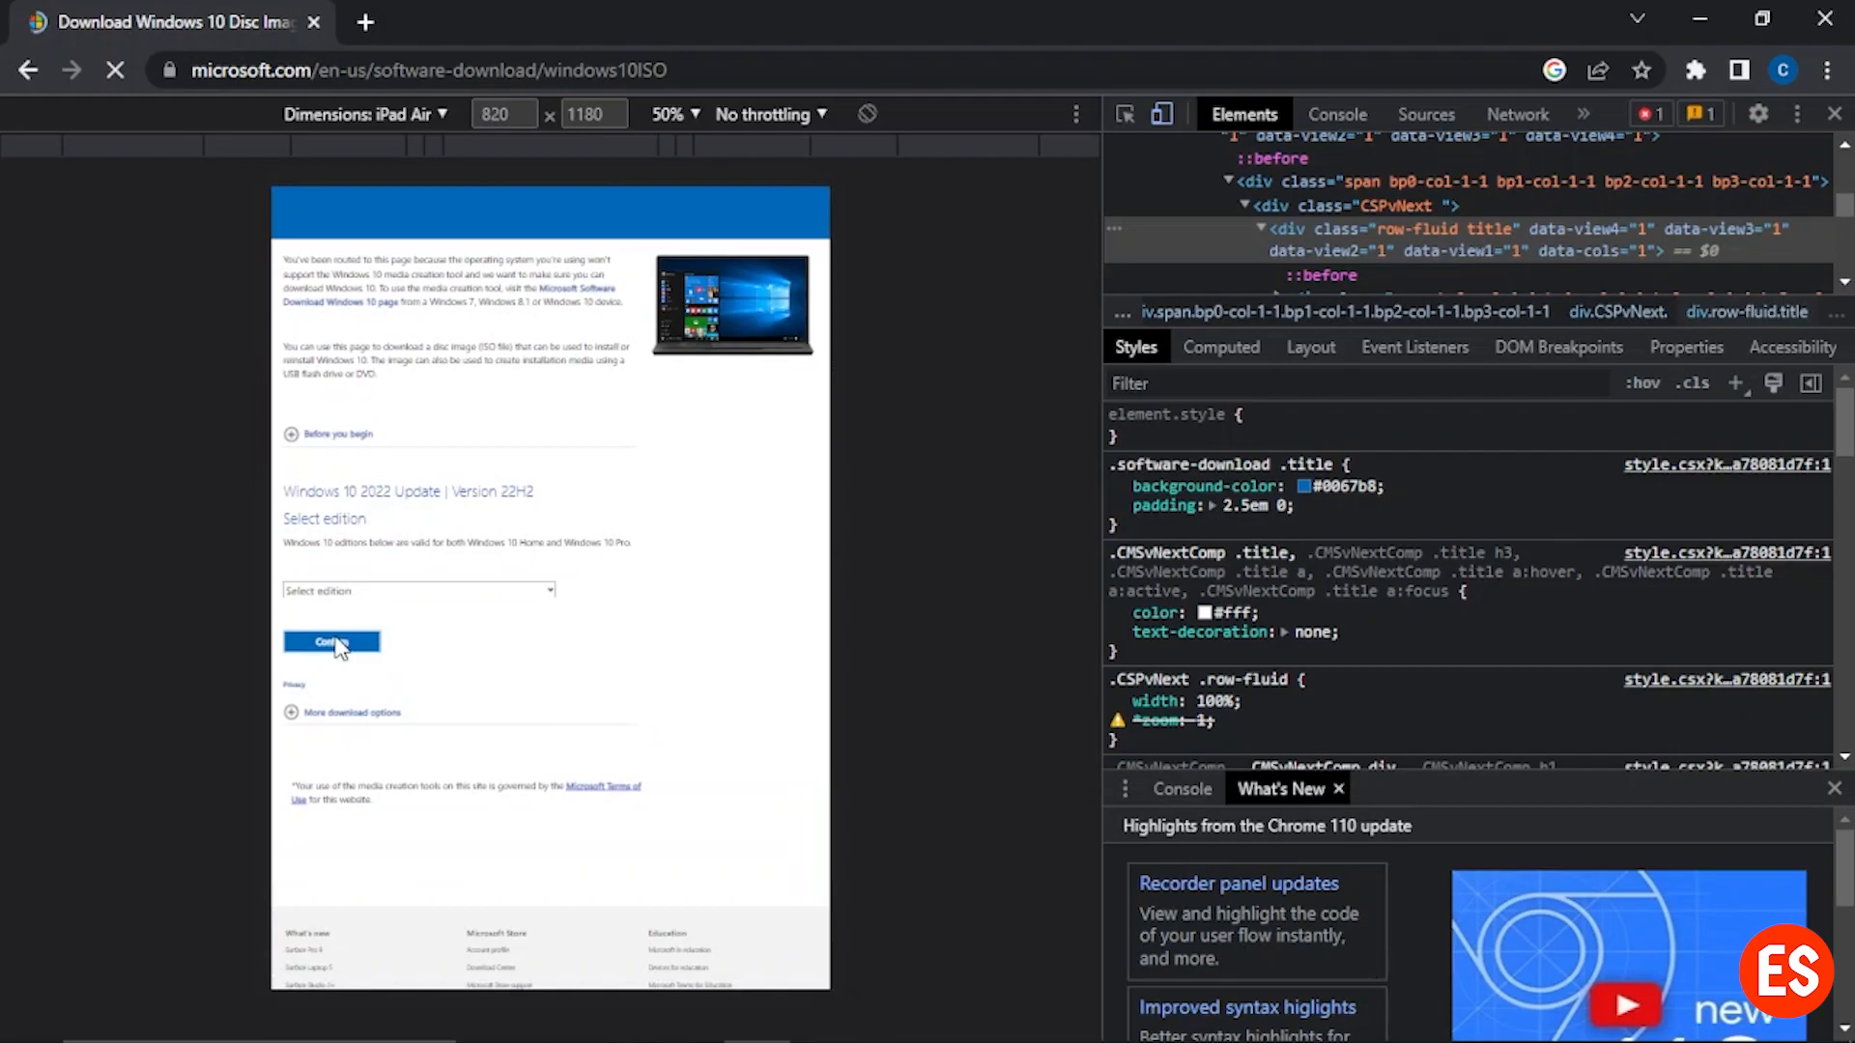
{"action": "scroll", "coordinate": [459, 574], "scroll_direction": "down", "scroll_amount": 1}
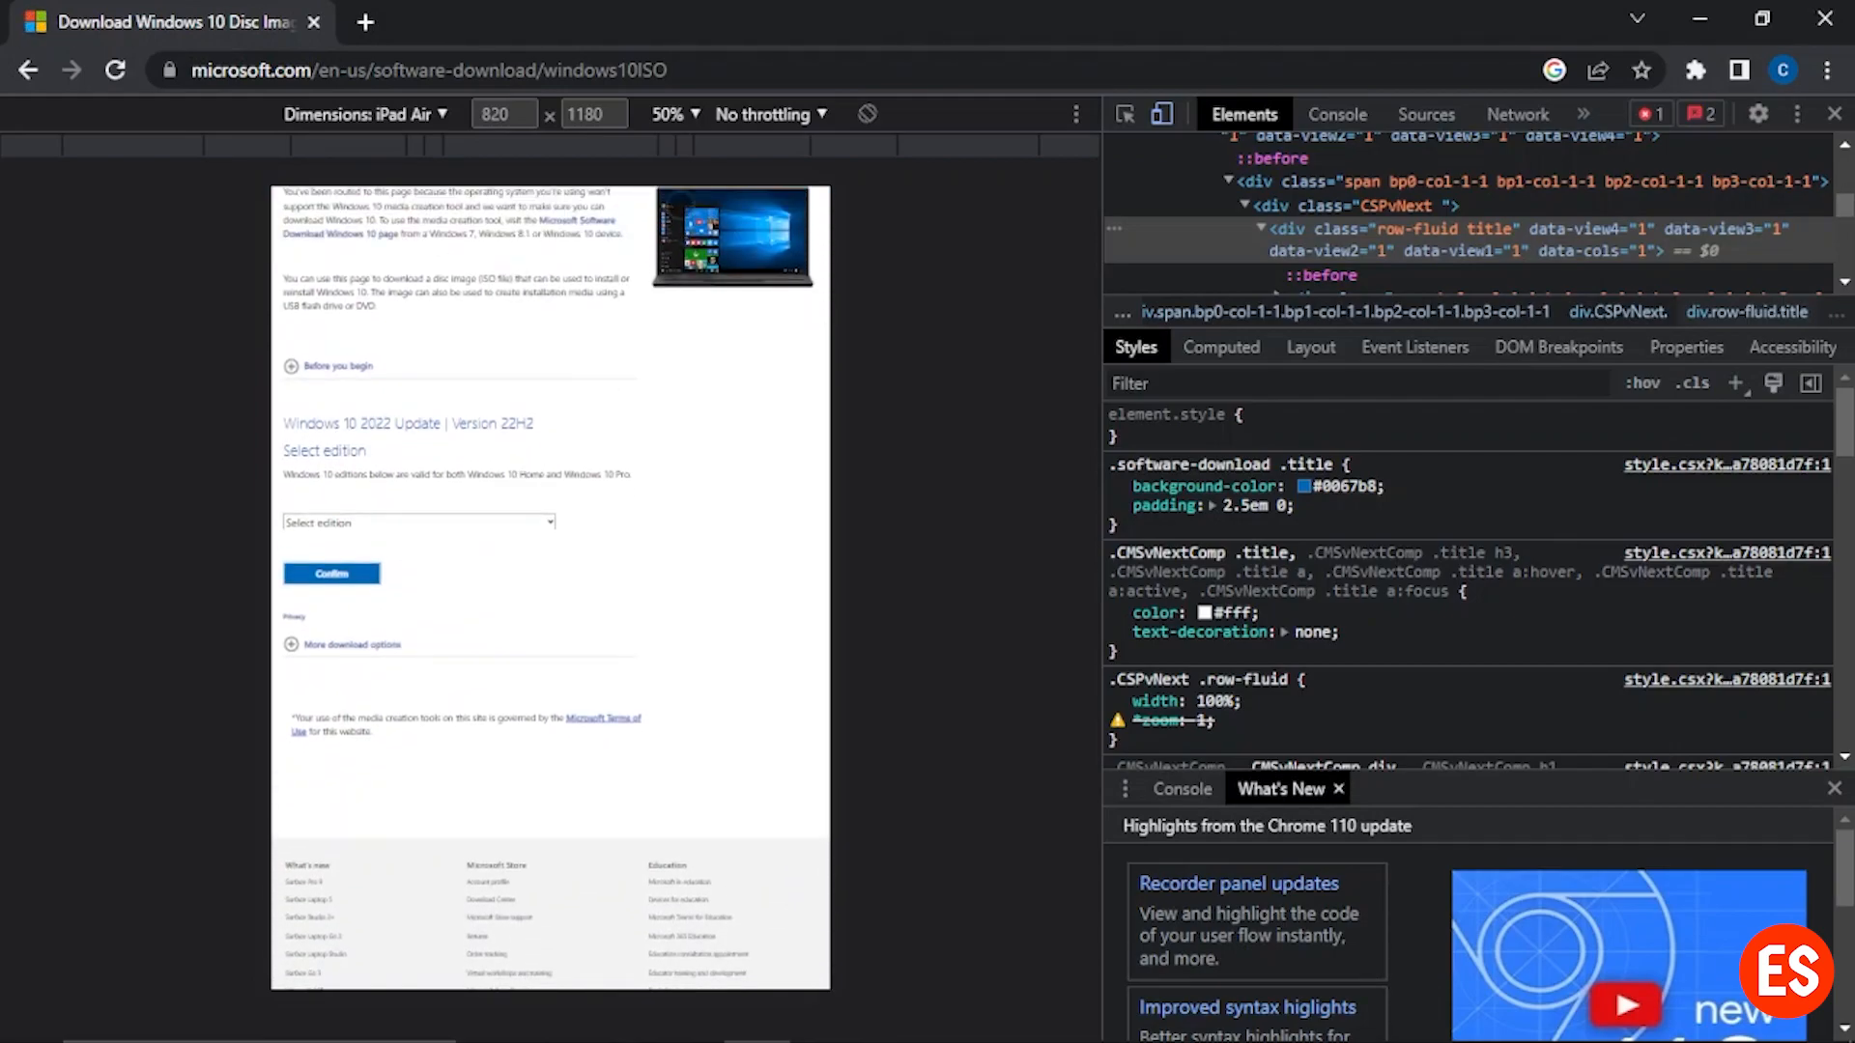
{"action": "left_click", "coordinate": [697, 114]}
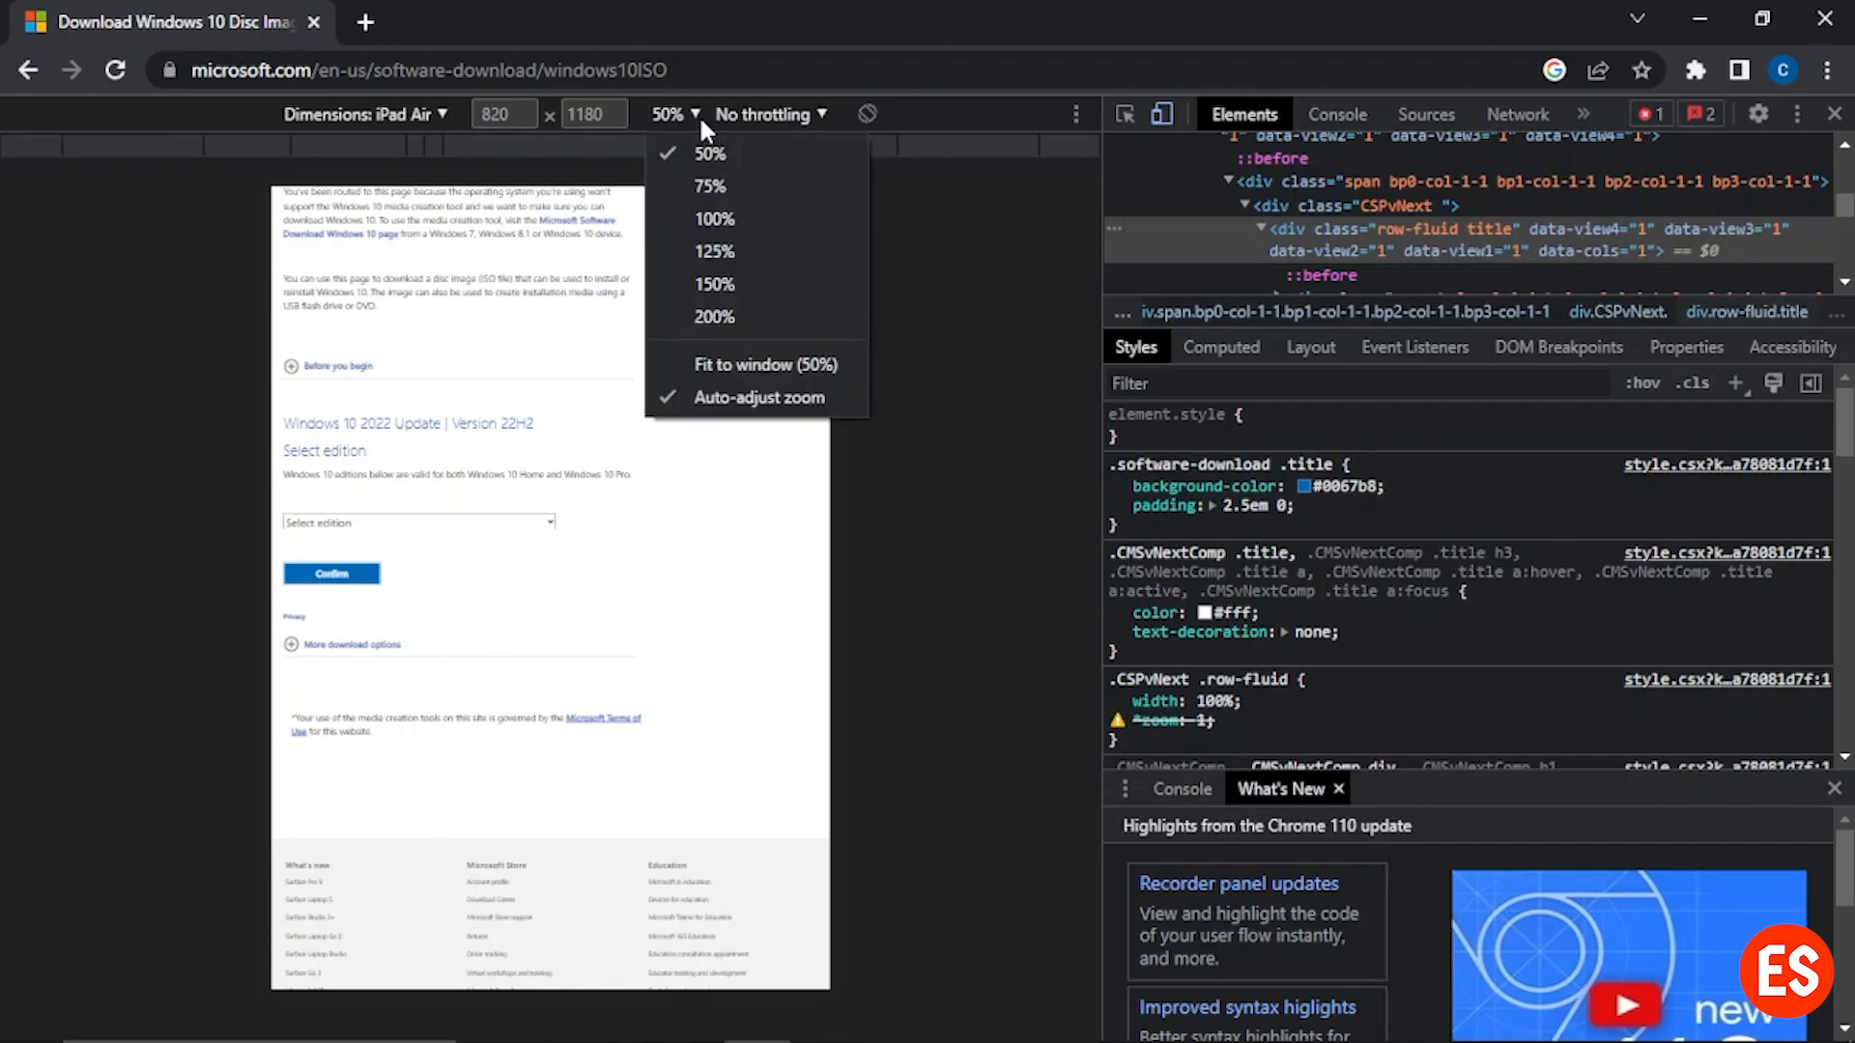
{"action": "left_click", "coordinate": [727, 216]}
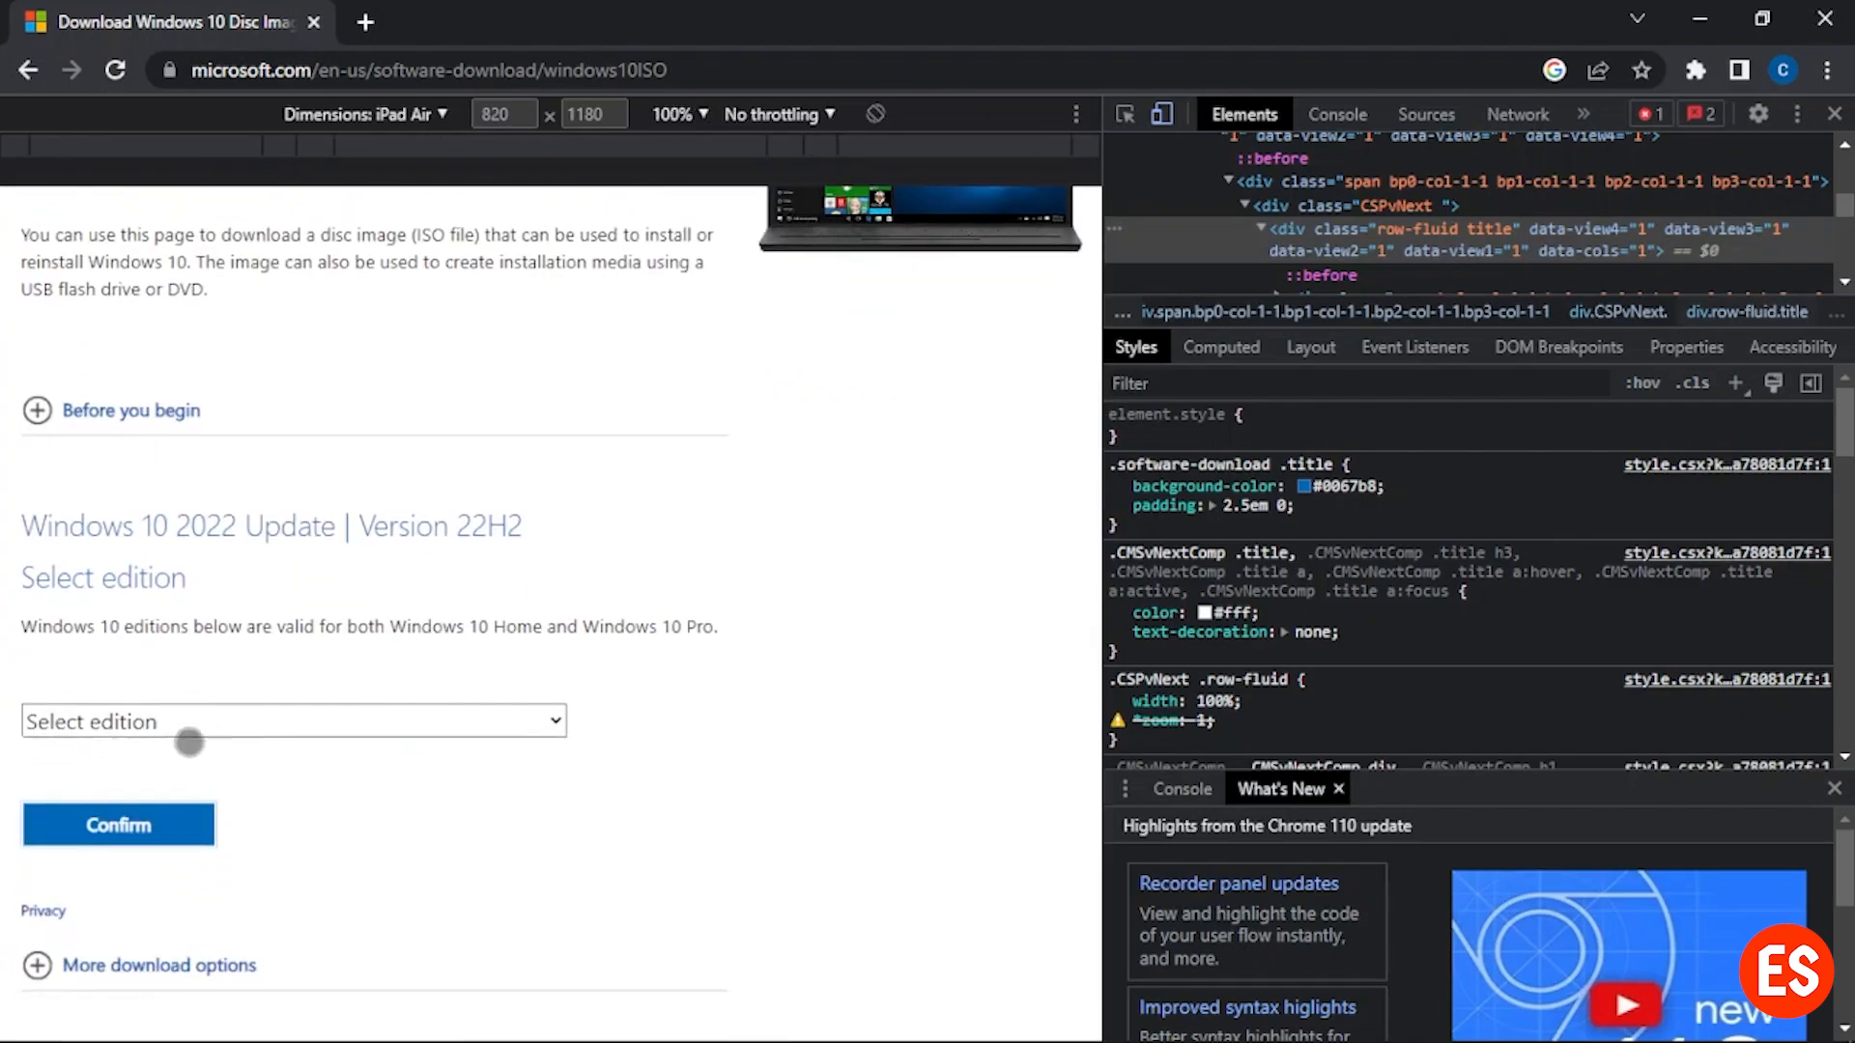
Step: Select the Windows 10 (multi-edition ISO) edition and confirm it
{"action": "scroll", "coordinate": [286, 708], "scroll_direction": "down", "scroll_amount": 3}
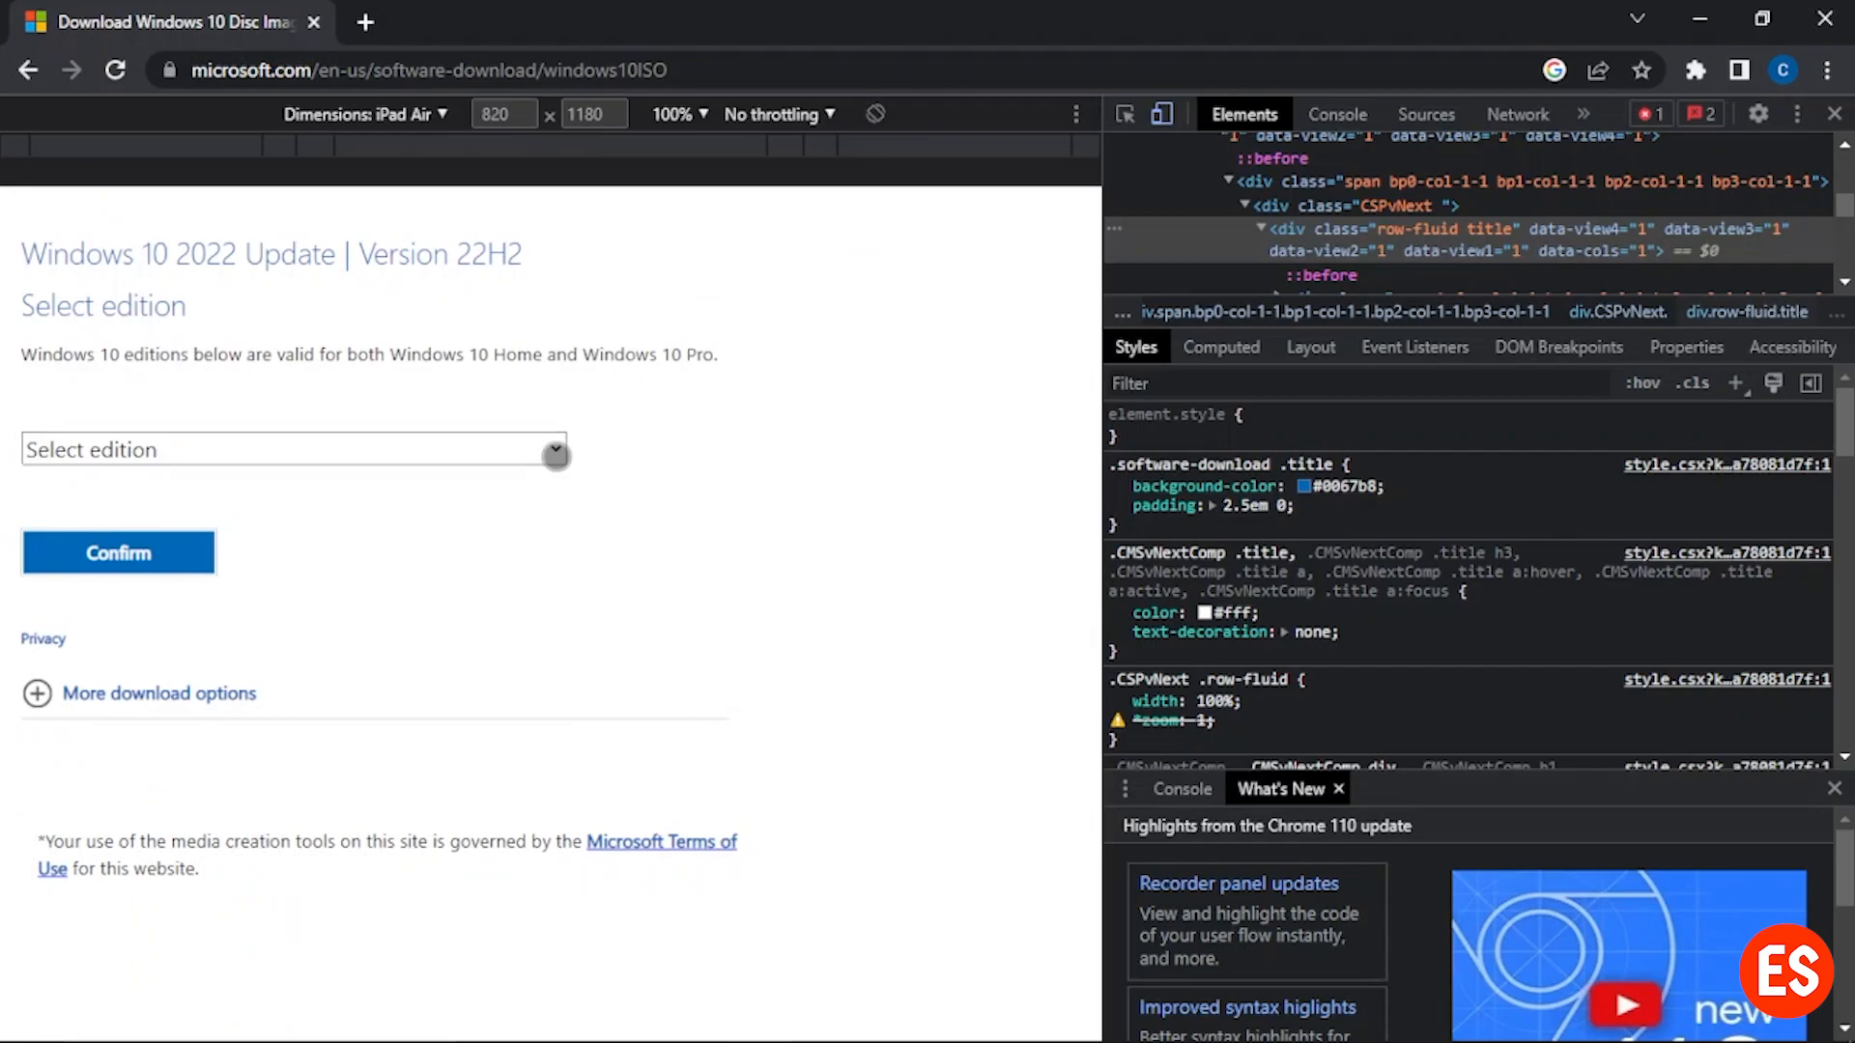
{"action": "left_click", "coordinate": [557, 459]}
{"action": "left_click", "coordinate": [410, 538]}
{"action": "scroll", "coordinate": [425, 541], "scroll_direction": "down", "scroll_amount": 2}
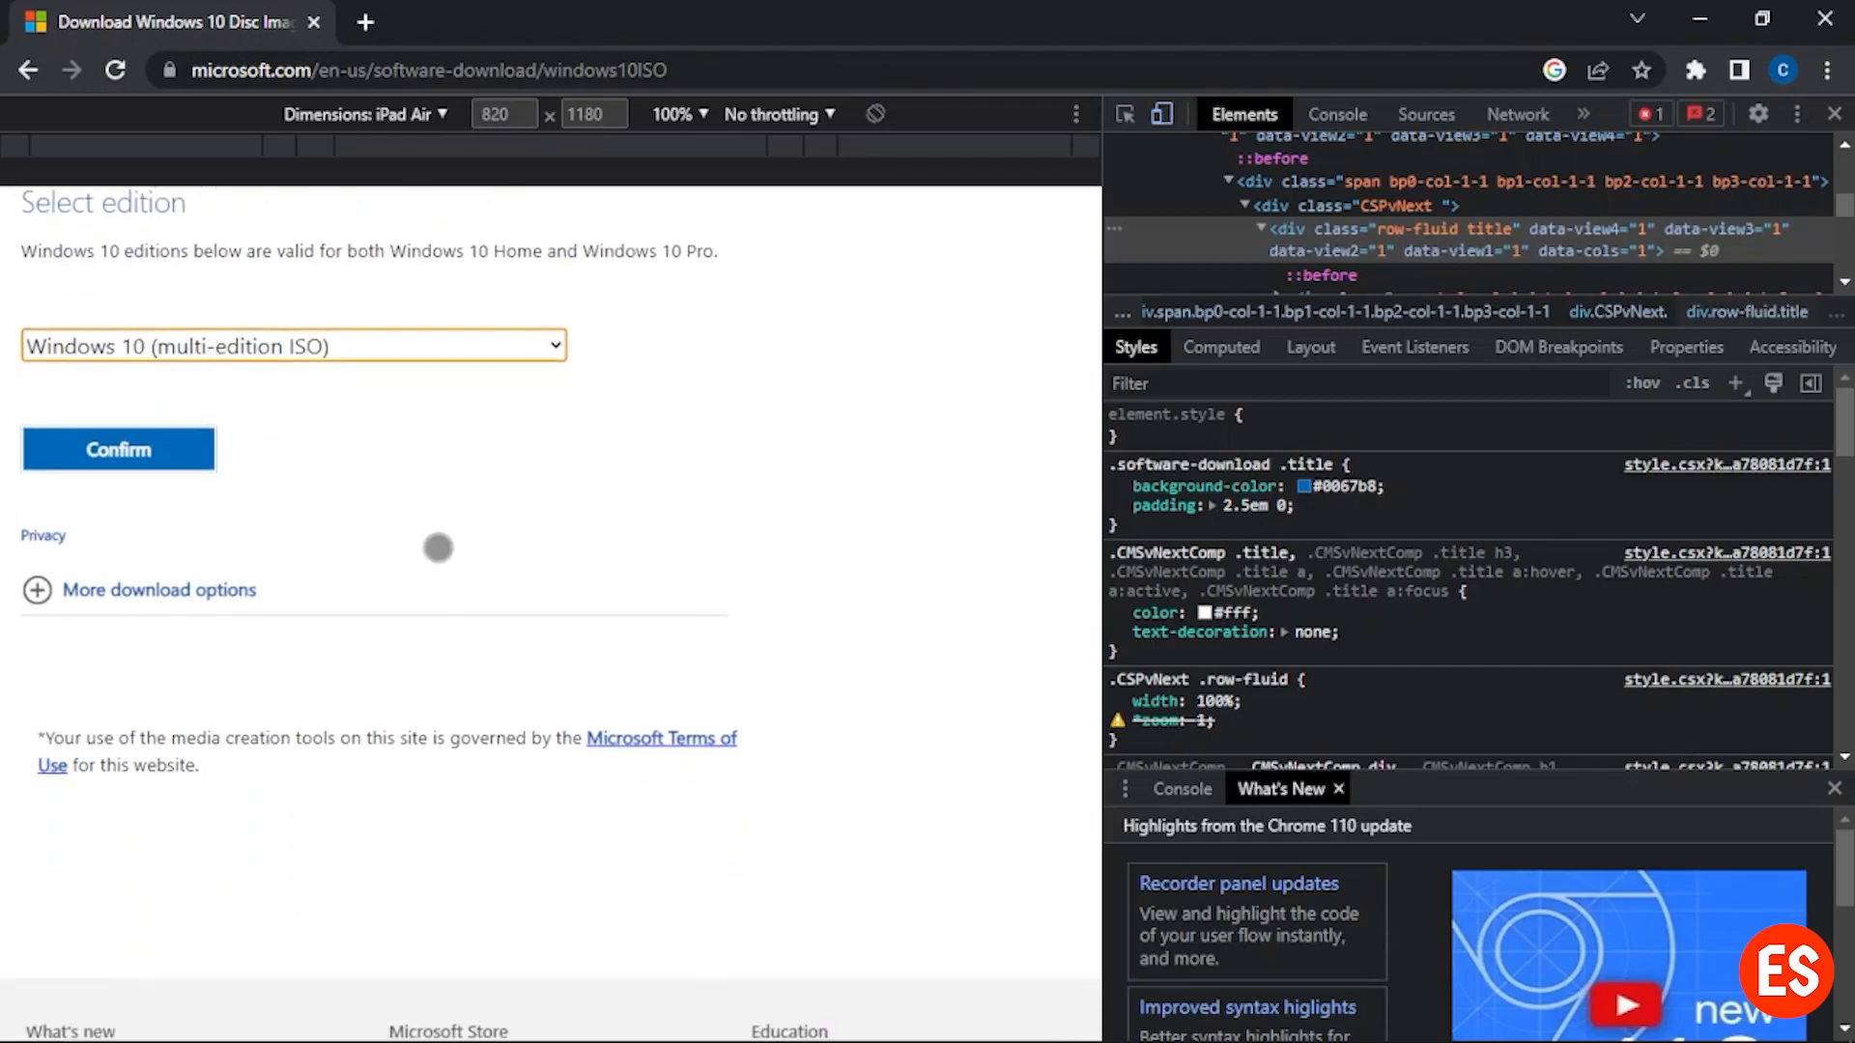
{"action": "left_click", "coordinate": [181, 441]}
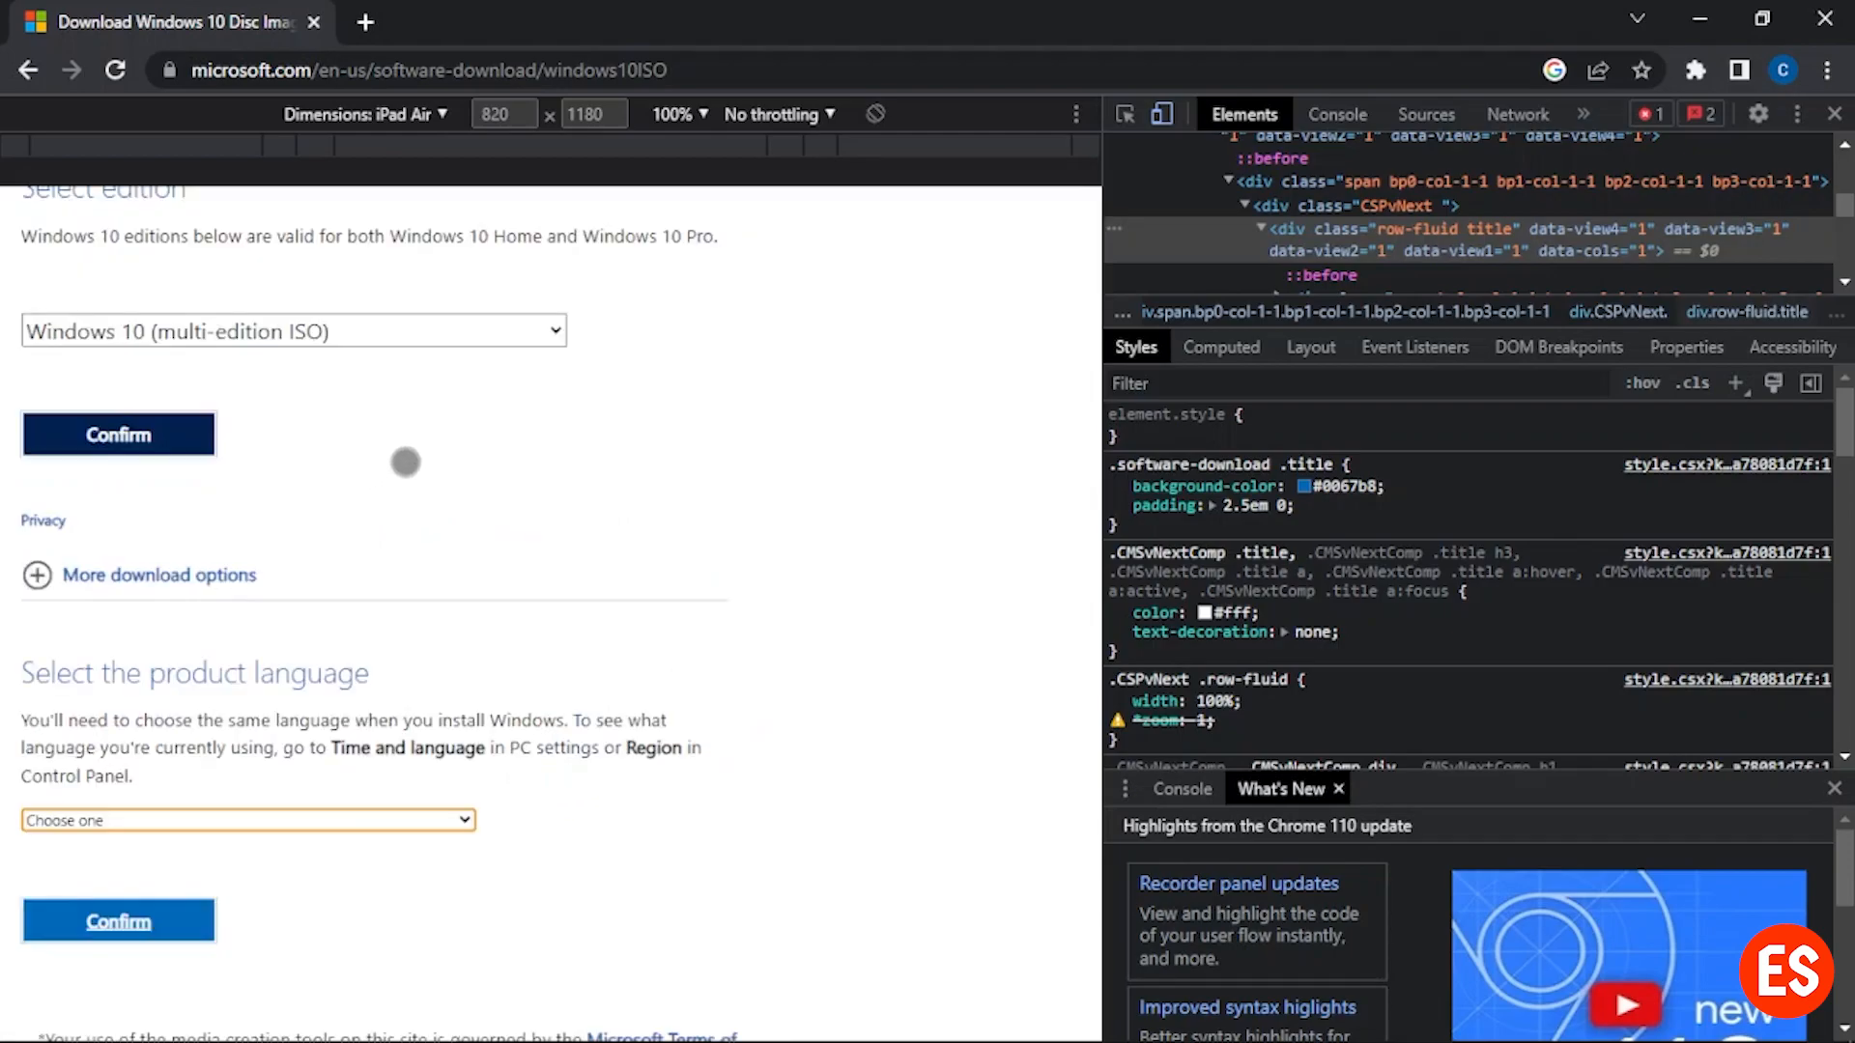
Step: Bring up the VPN client window to view its connection status, and minimize it again
{"action": "mouse_move", "coordinate": [1256, 1036]}
{"action": "left_click", "coordinate": [1169, 1030]}
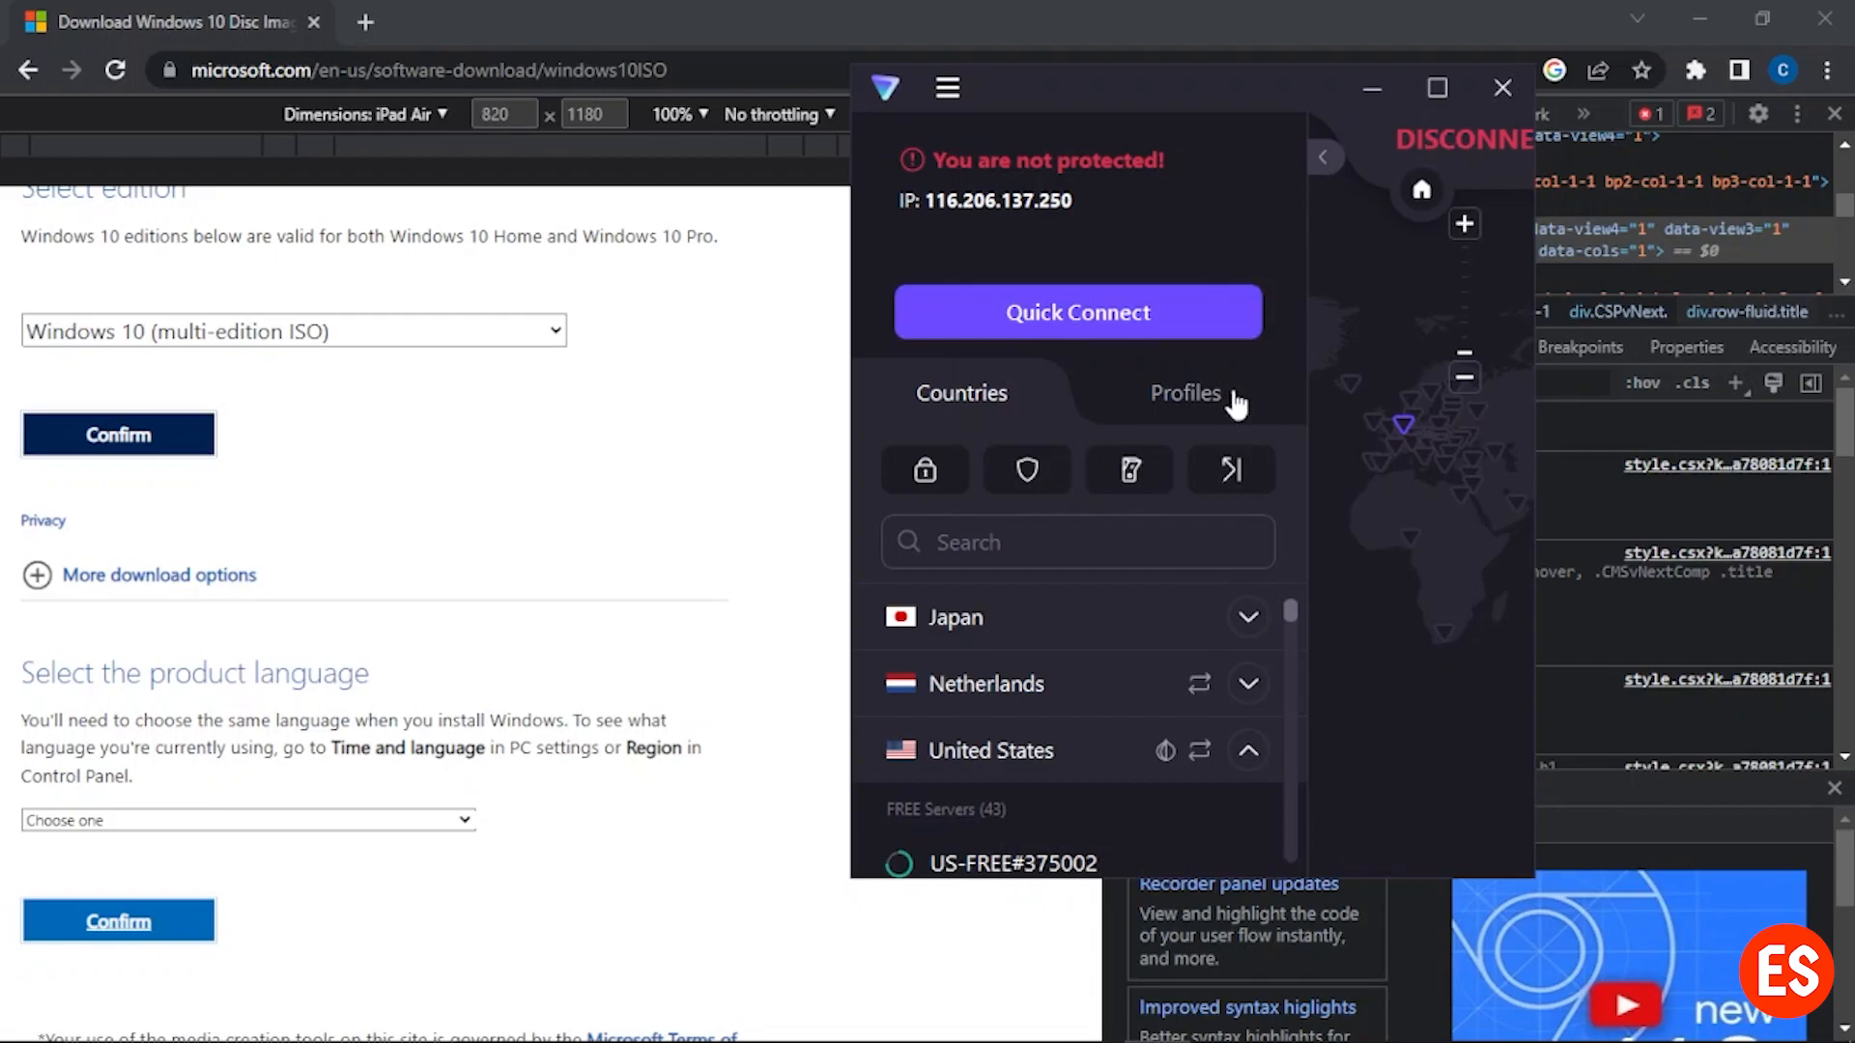
{"action": "left_click", "coordinate": [1358, 96]}
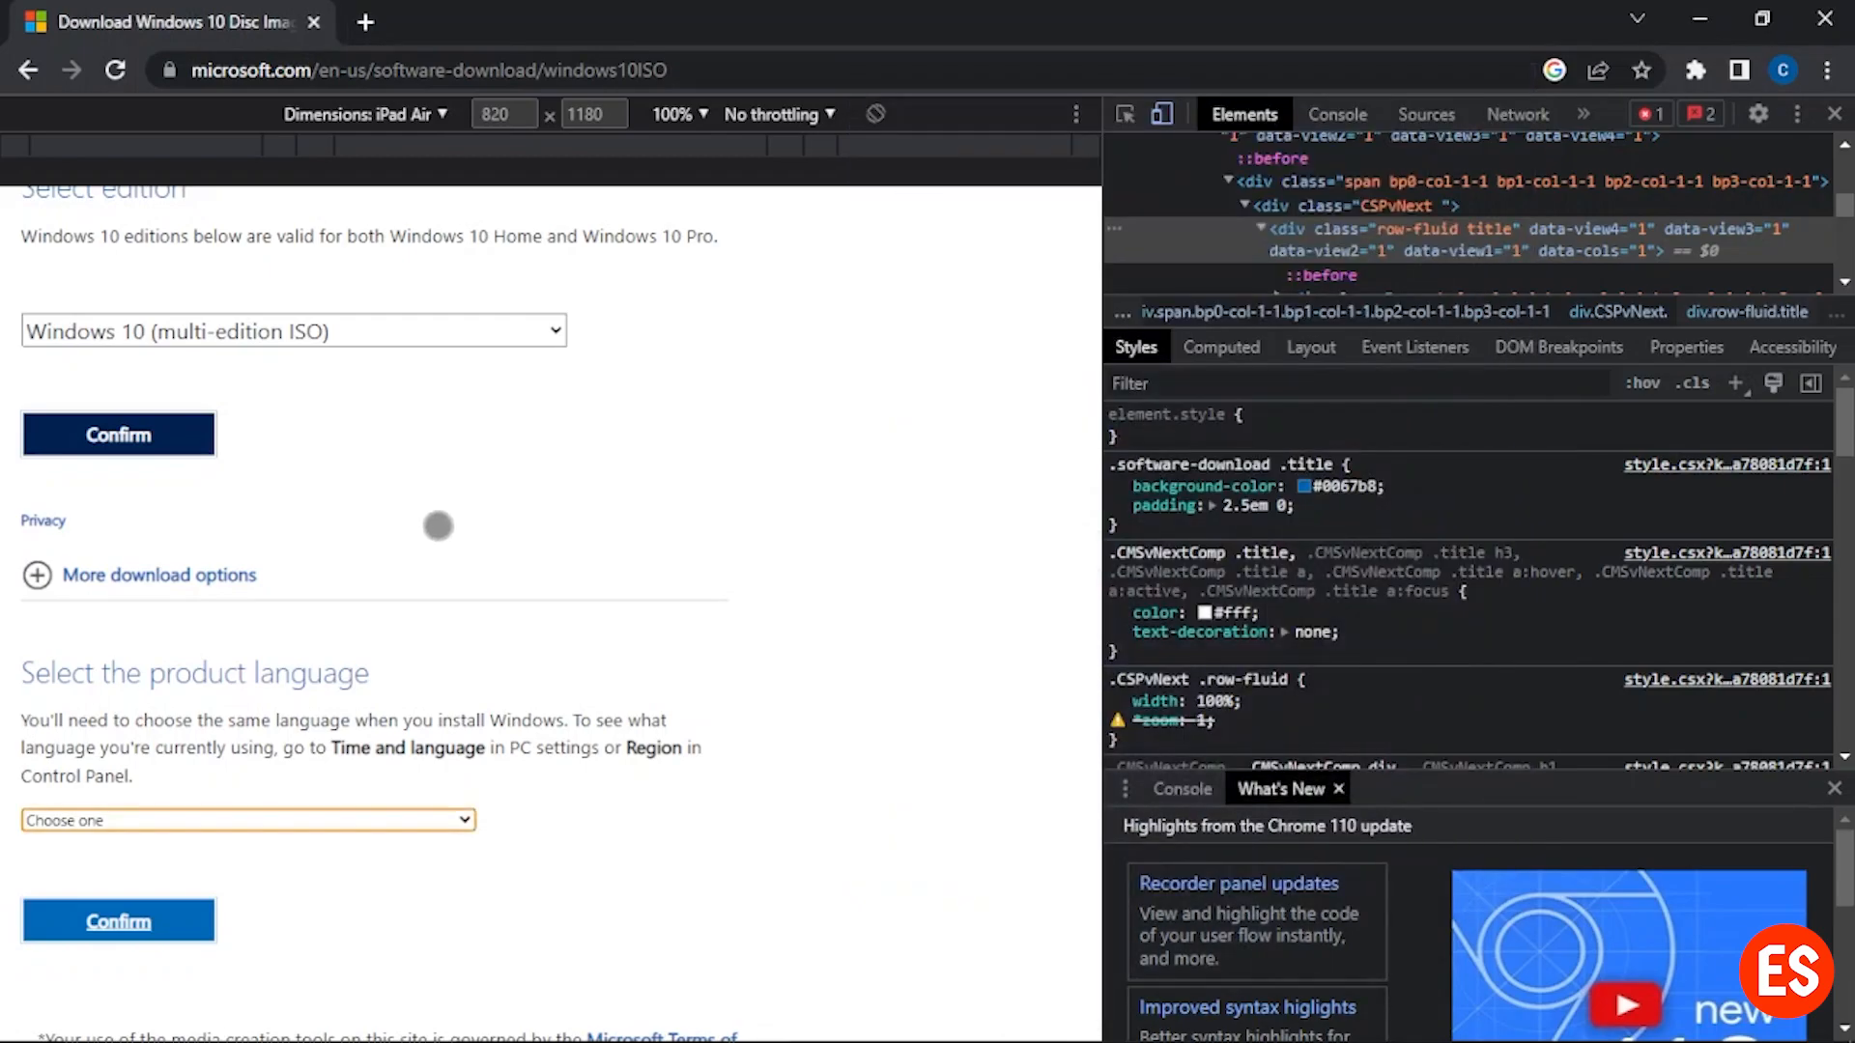
Step: Choose English (United States) as the product language and confirm it
{"action": "scroll", "coordinate": [435, 526], "scroll_direction": "down", "scroll_amount": 3}
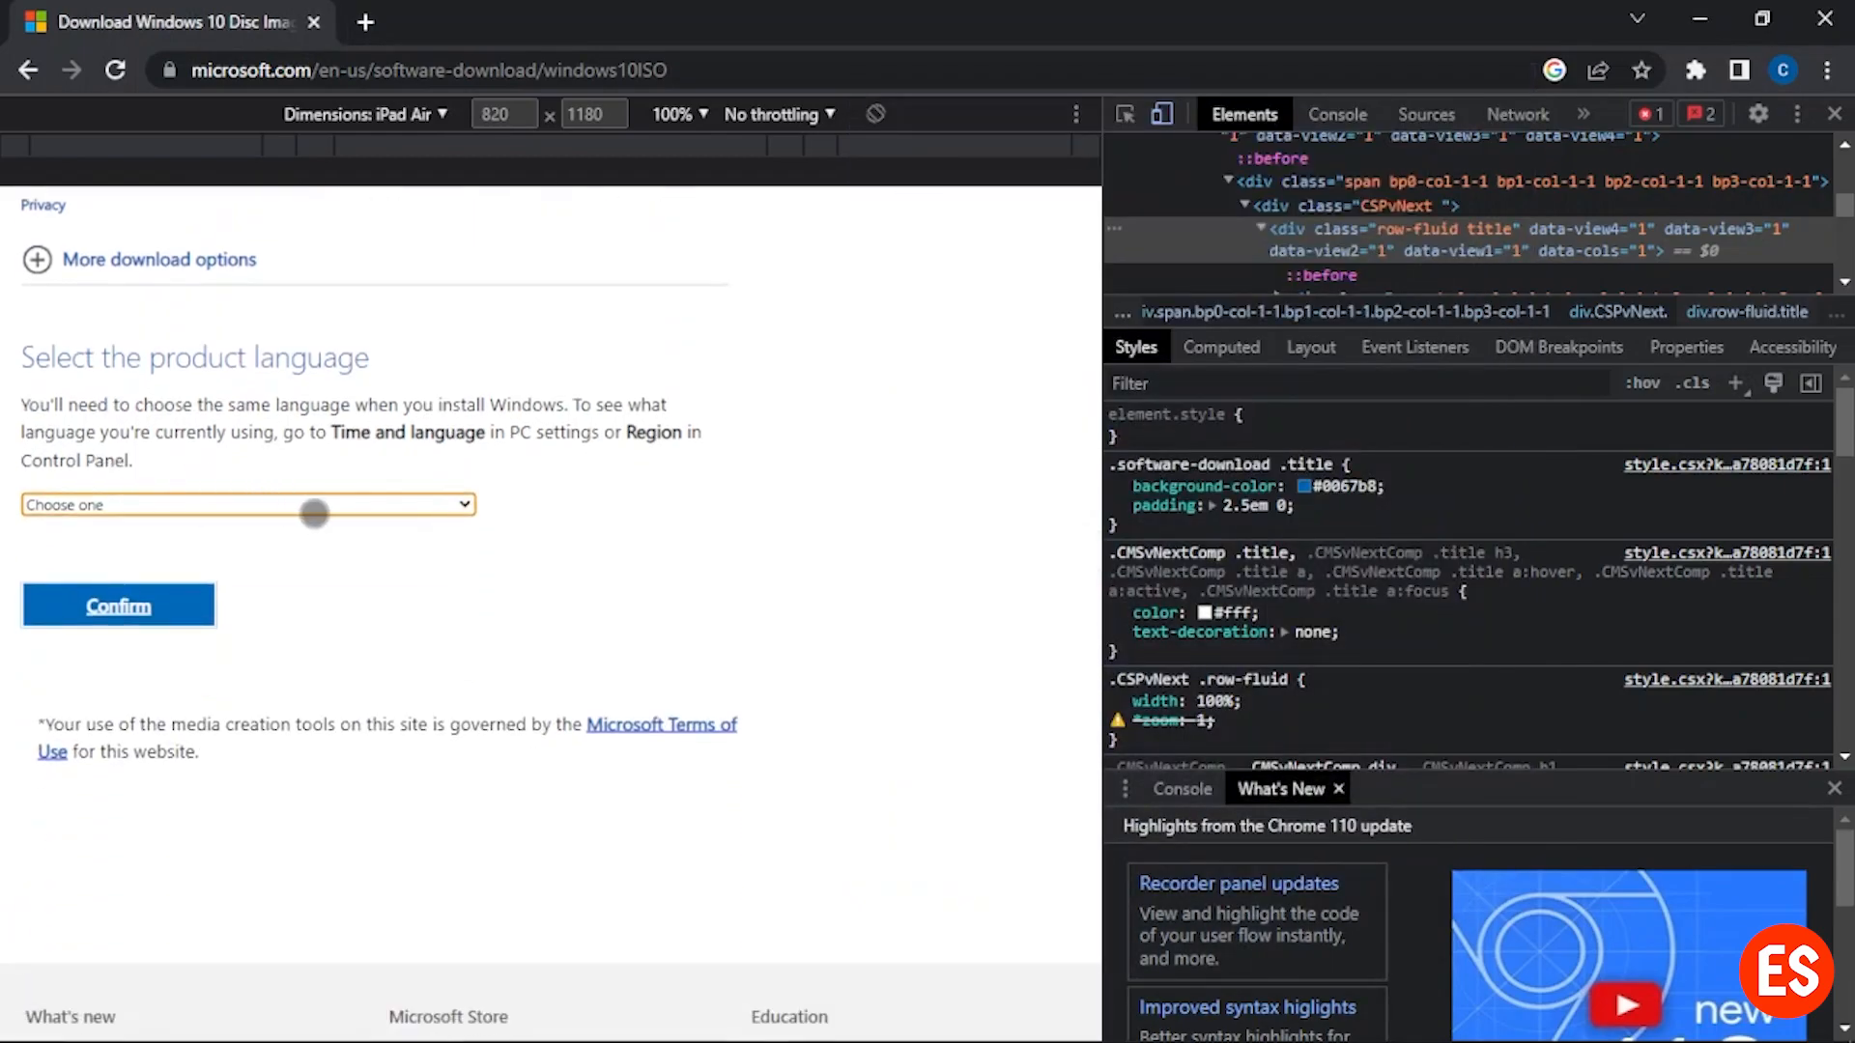
{"action": "left_click", "coordinate": [307, 506]}
{"action": "scroll", "coordinate": [281, 692], "scroll_direction": "down", "scroll_amount": 3}
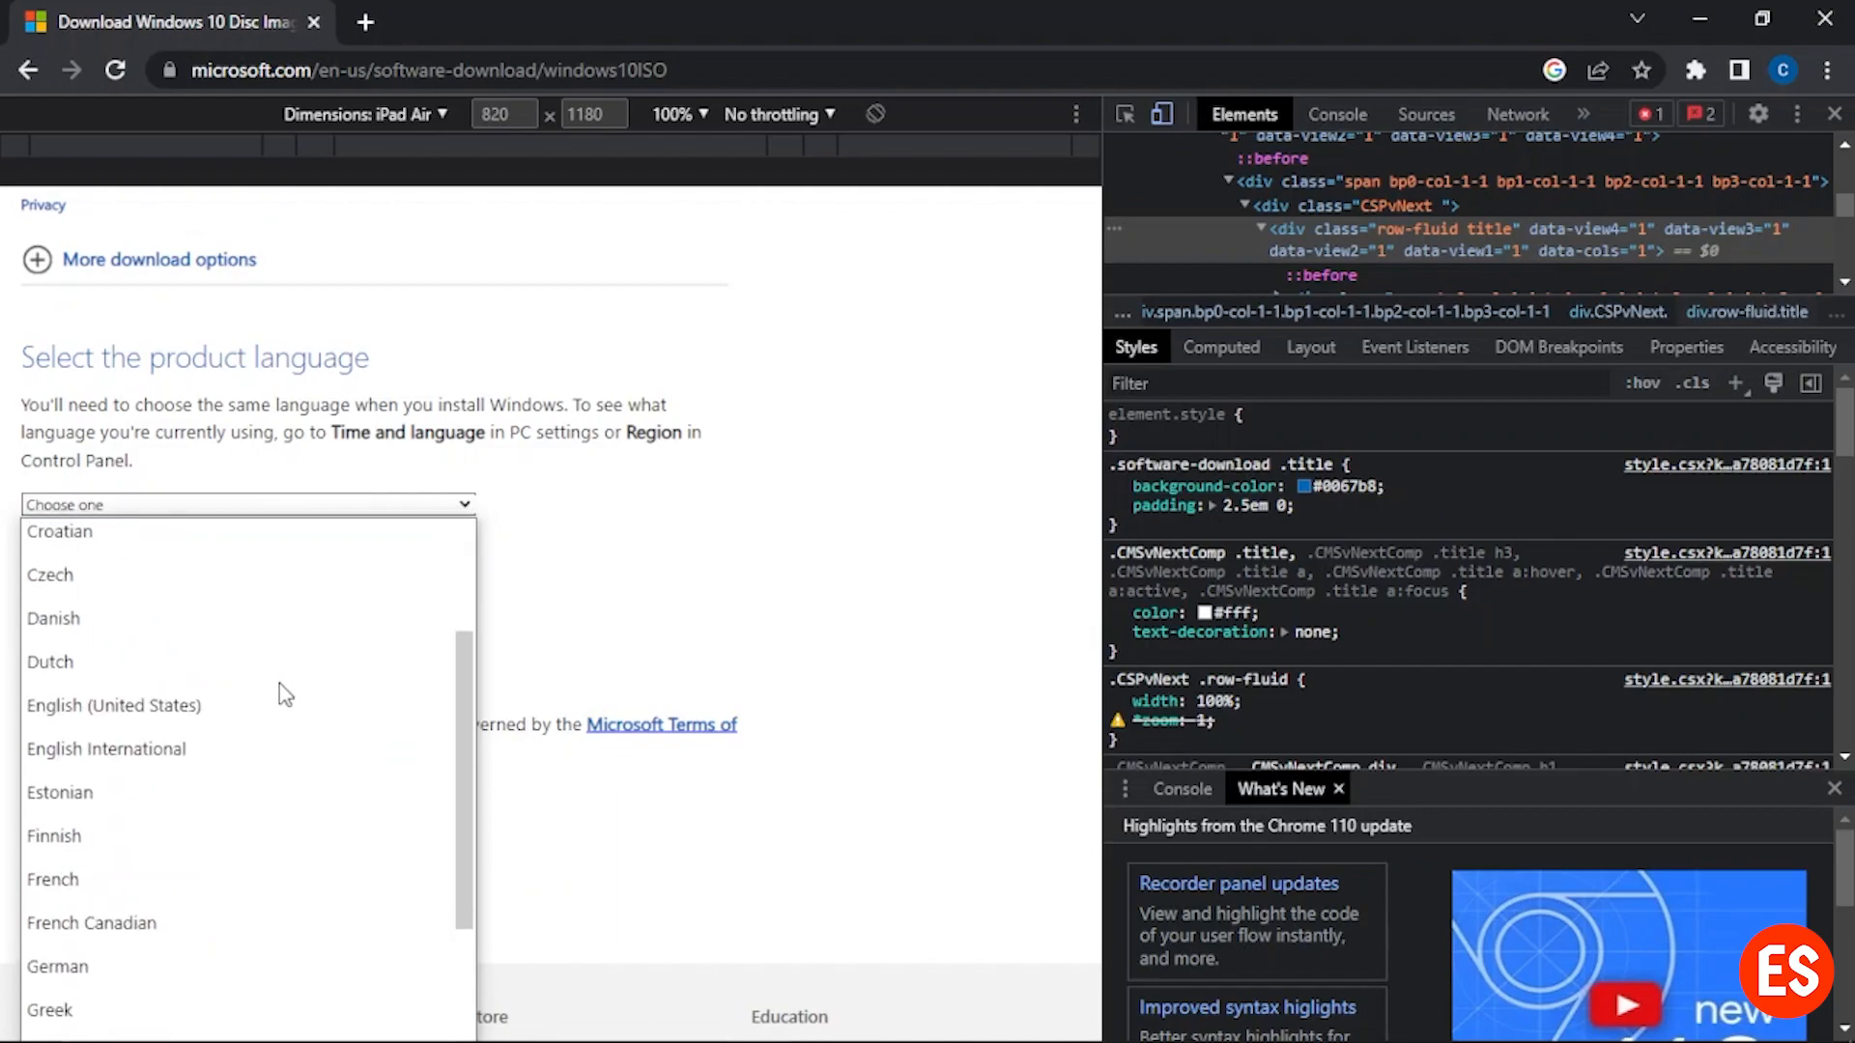
{"action": "left_click", "coordinate": [176, 708]}
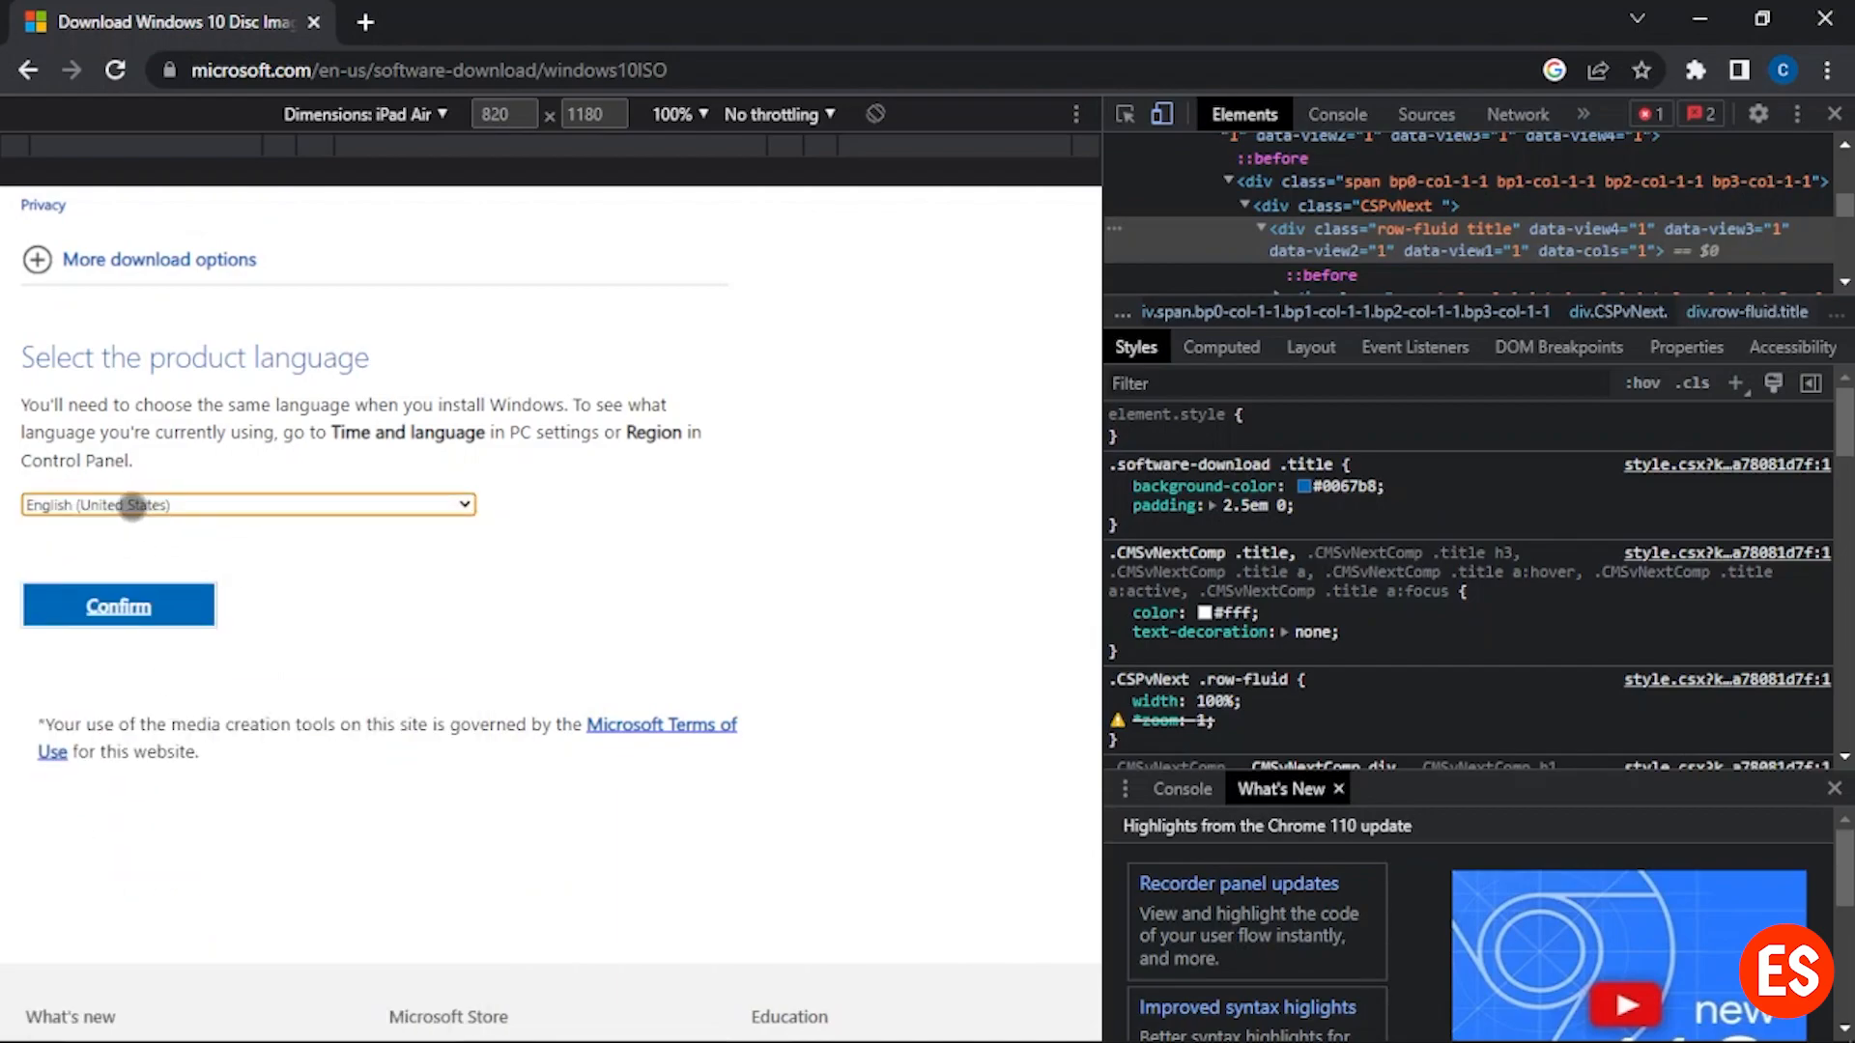
{"action": "left_click", "coordinate": [112, 617]}
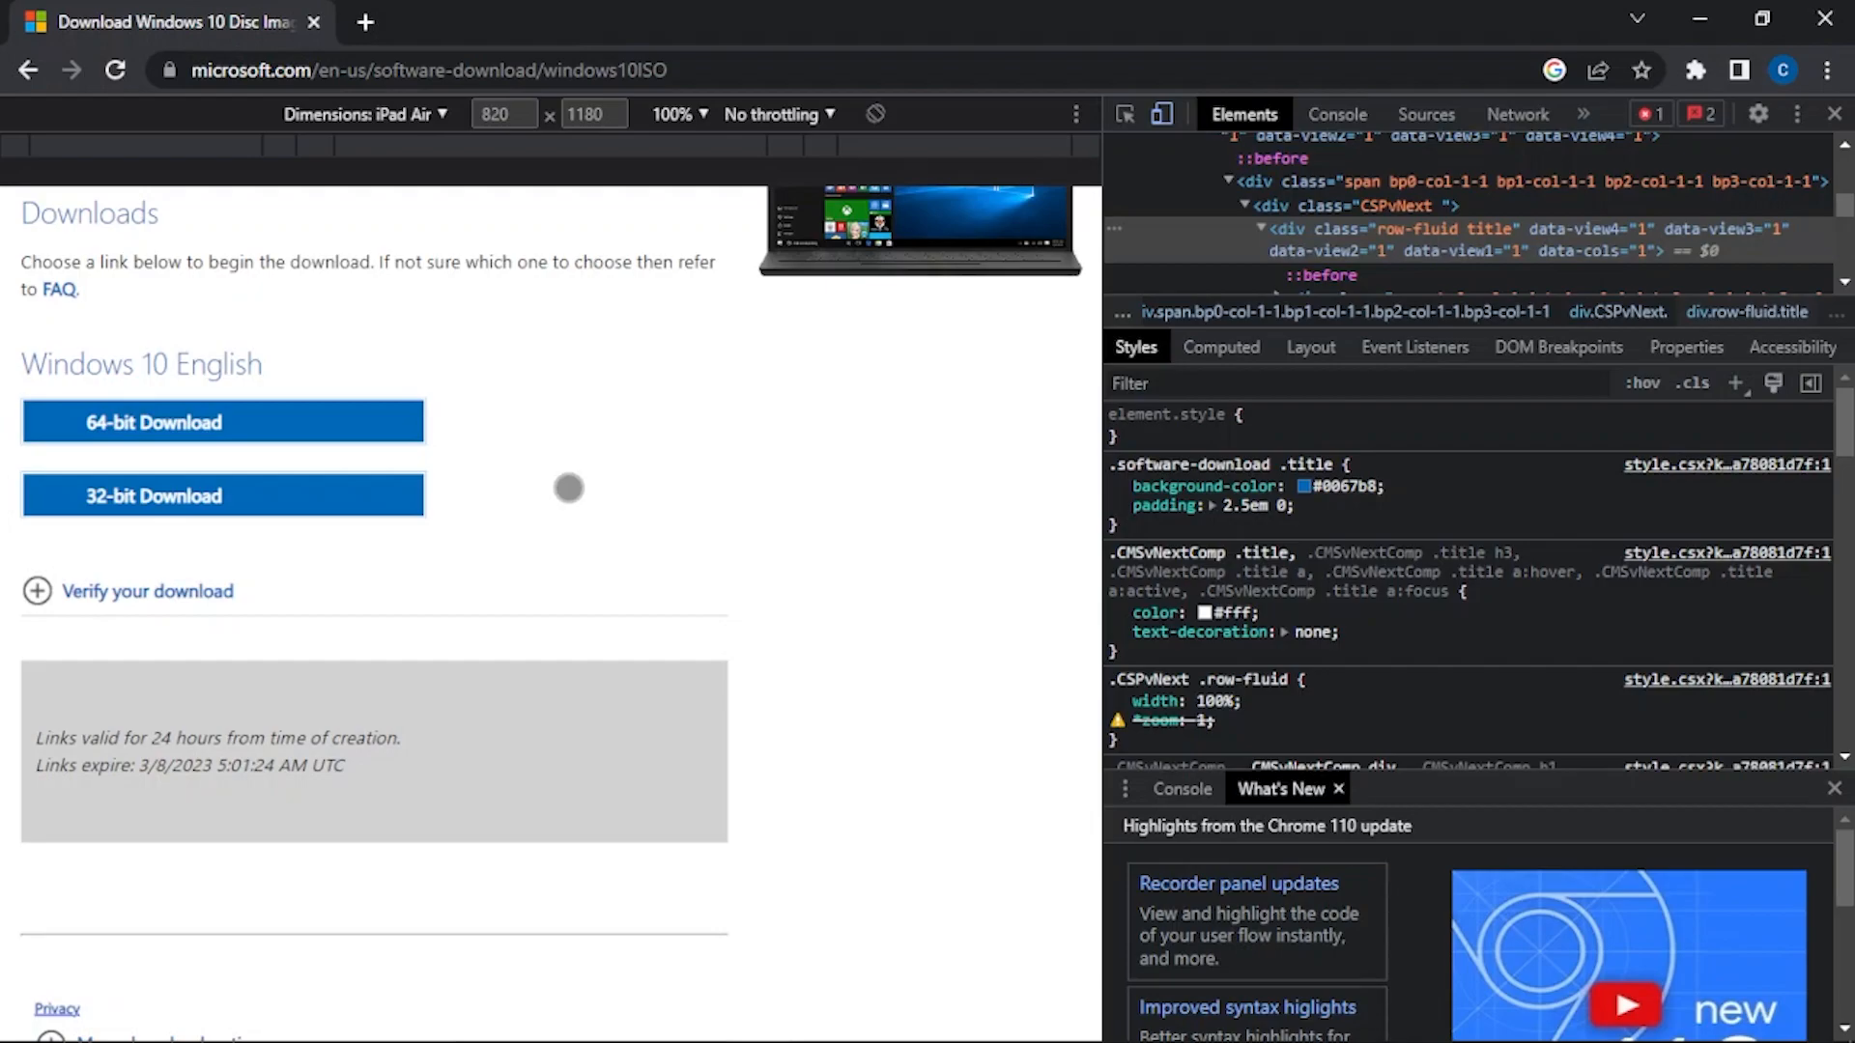
Step: Start the 32-bit Windows 10 English download and open the browser's downloads list
{"action": "left_click", "coordinate": [205, 496]}
{"action": "left_click", "coordinate": [228, 500]}
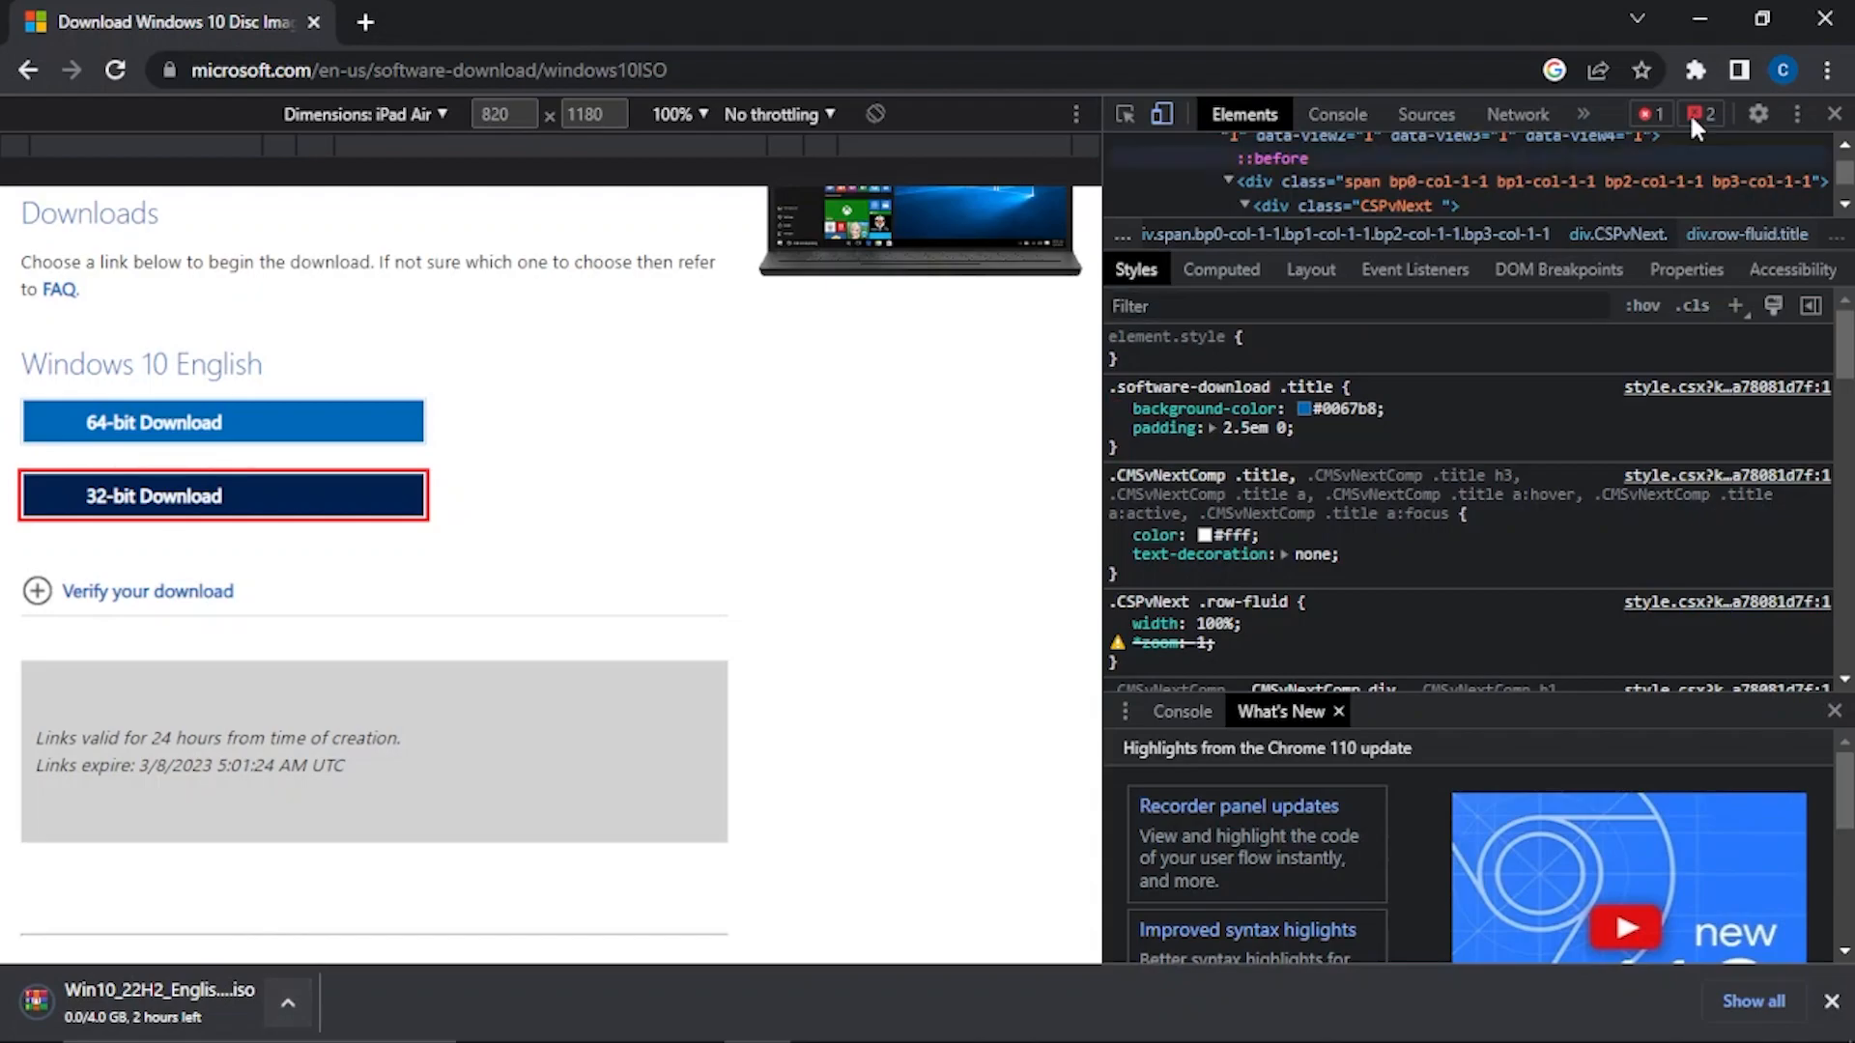
{"action": "left_click", "coordinate": [1827, 69]}
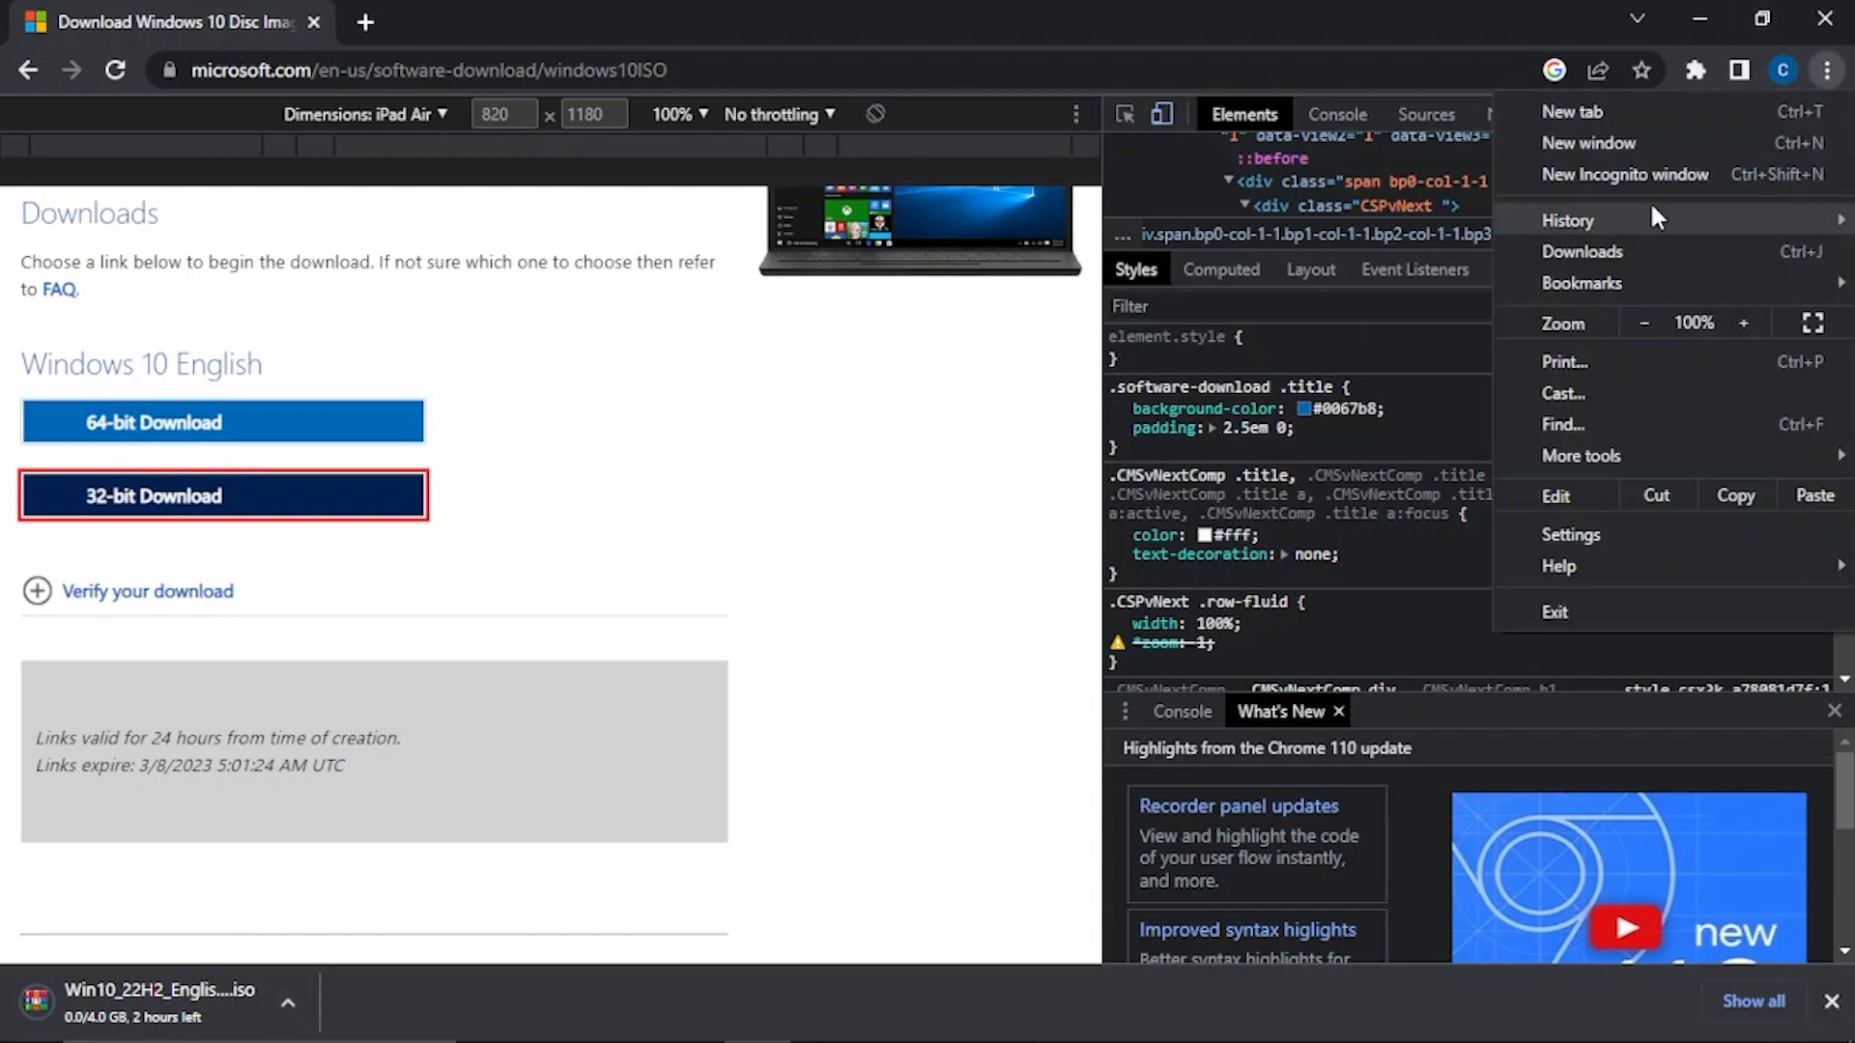
{"action": "mouse_move", "coordinate": [1645, 229]}
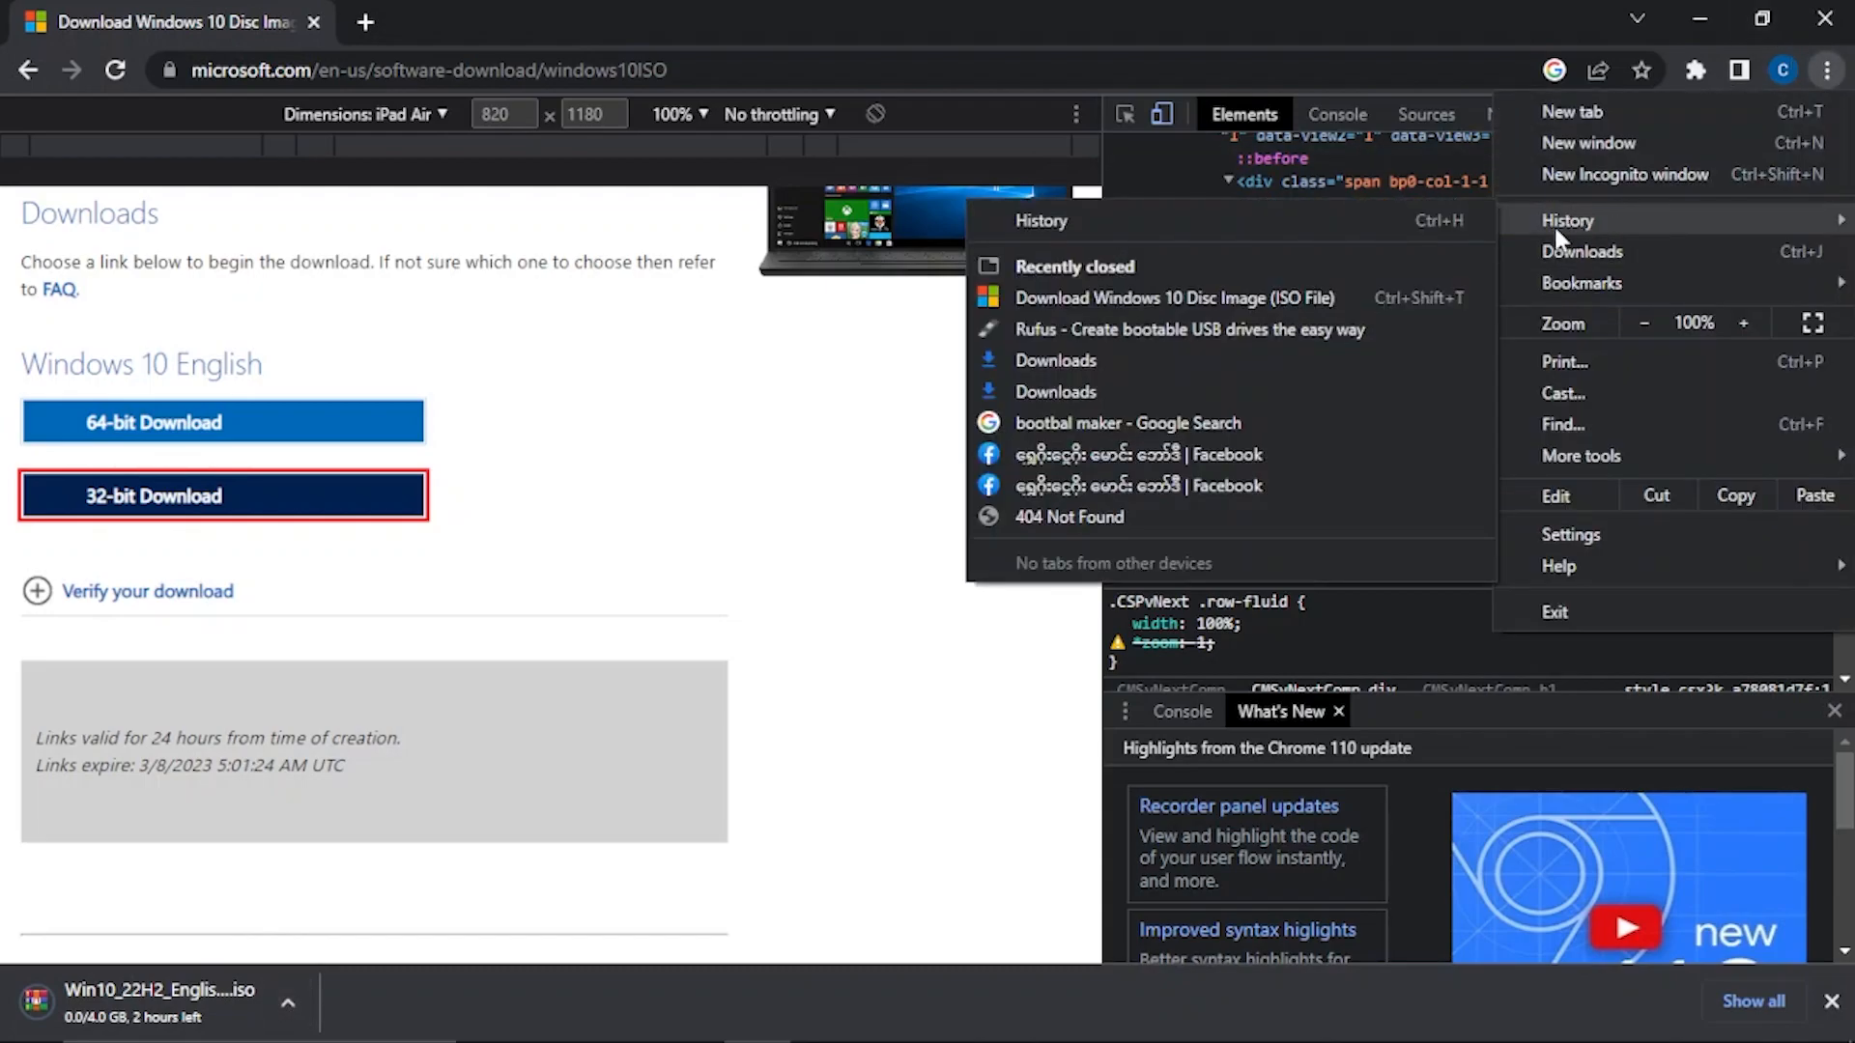
{"action": "left_click", "coordinate": [1603, 249]}
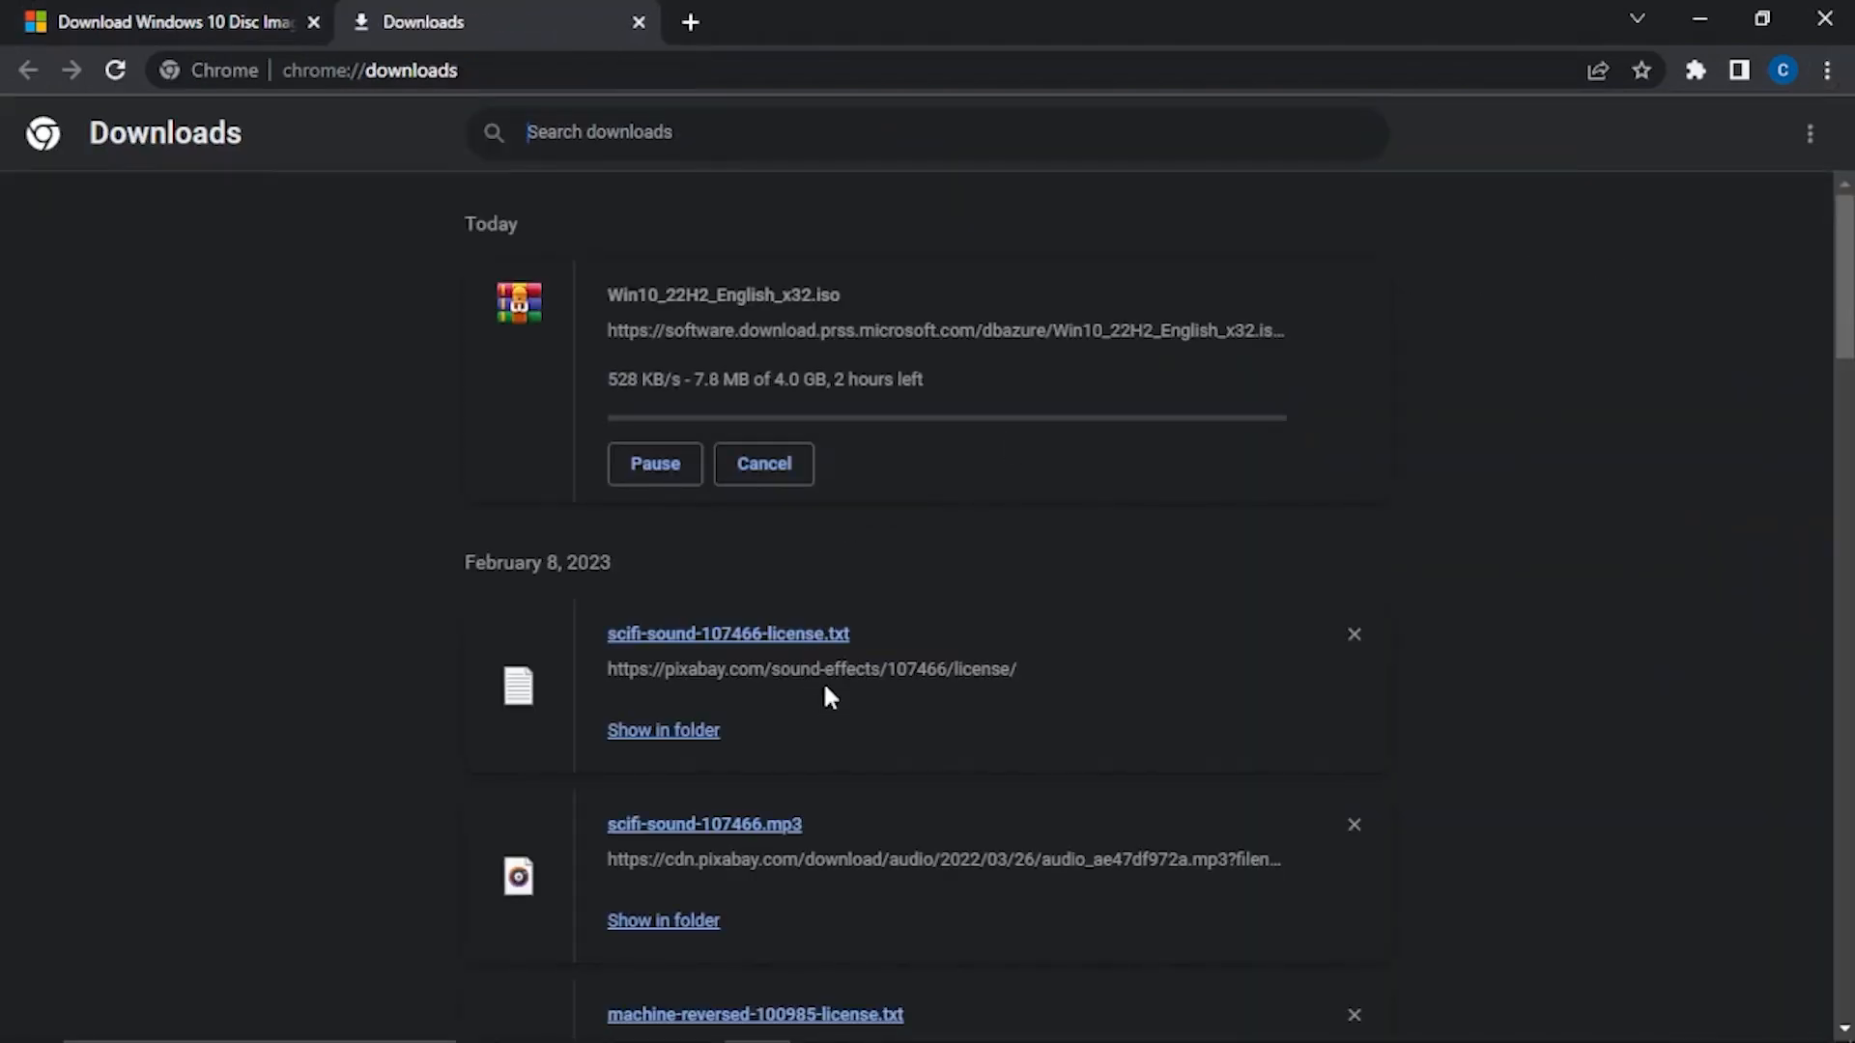
Step: Pause the Win10_22H2_English_x32.iso download and return to the Windows 10 download page
{"action": "left_click", "coordinate": [732, 302]}
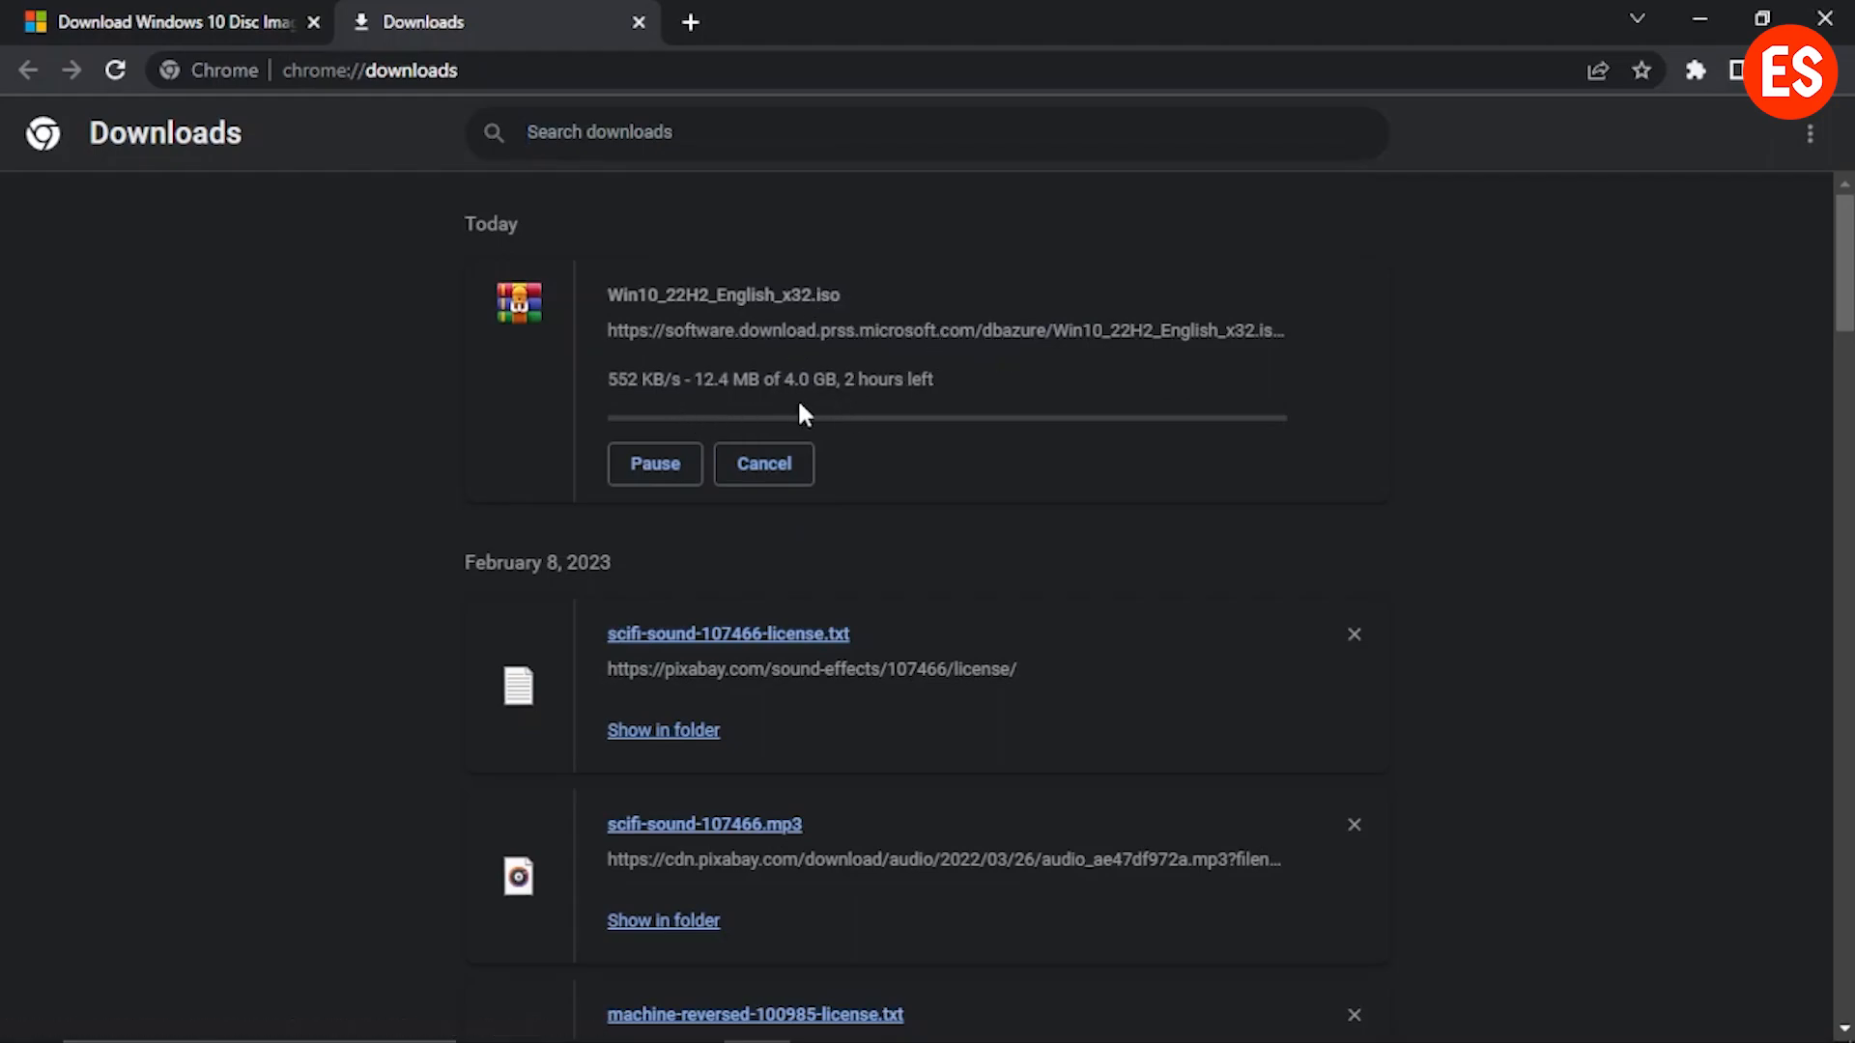
{"action": "left_click", "coordinate": [660, 462]}
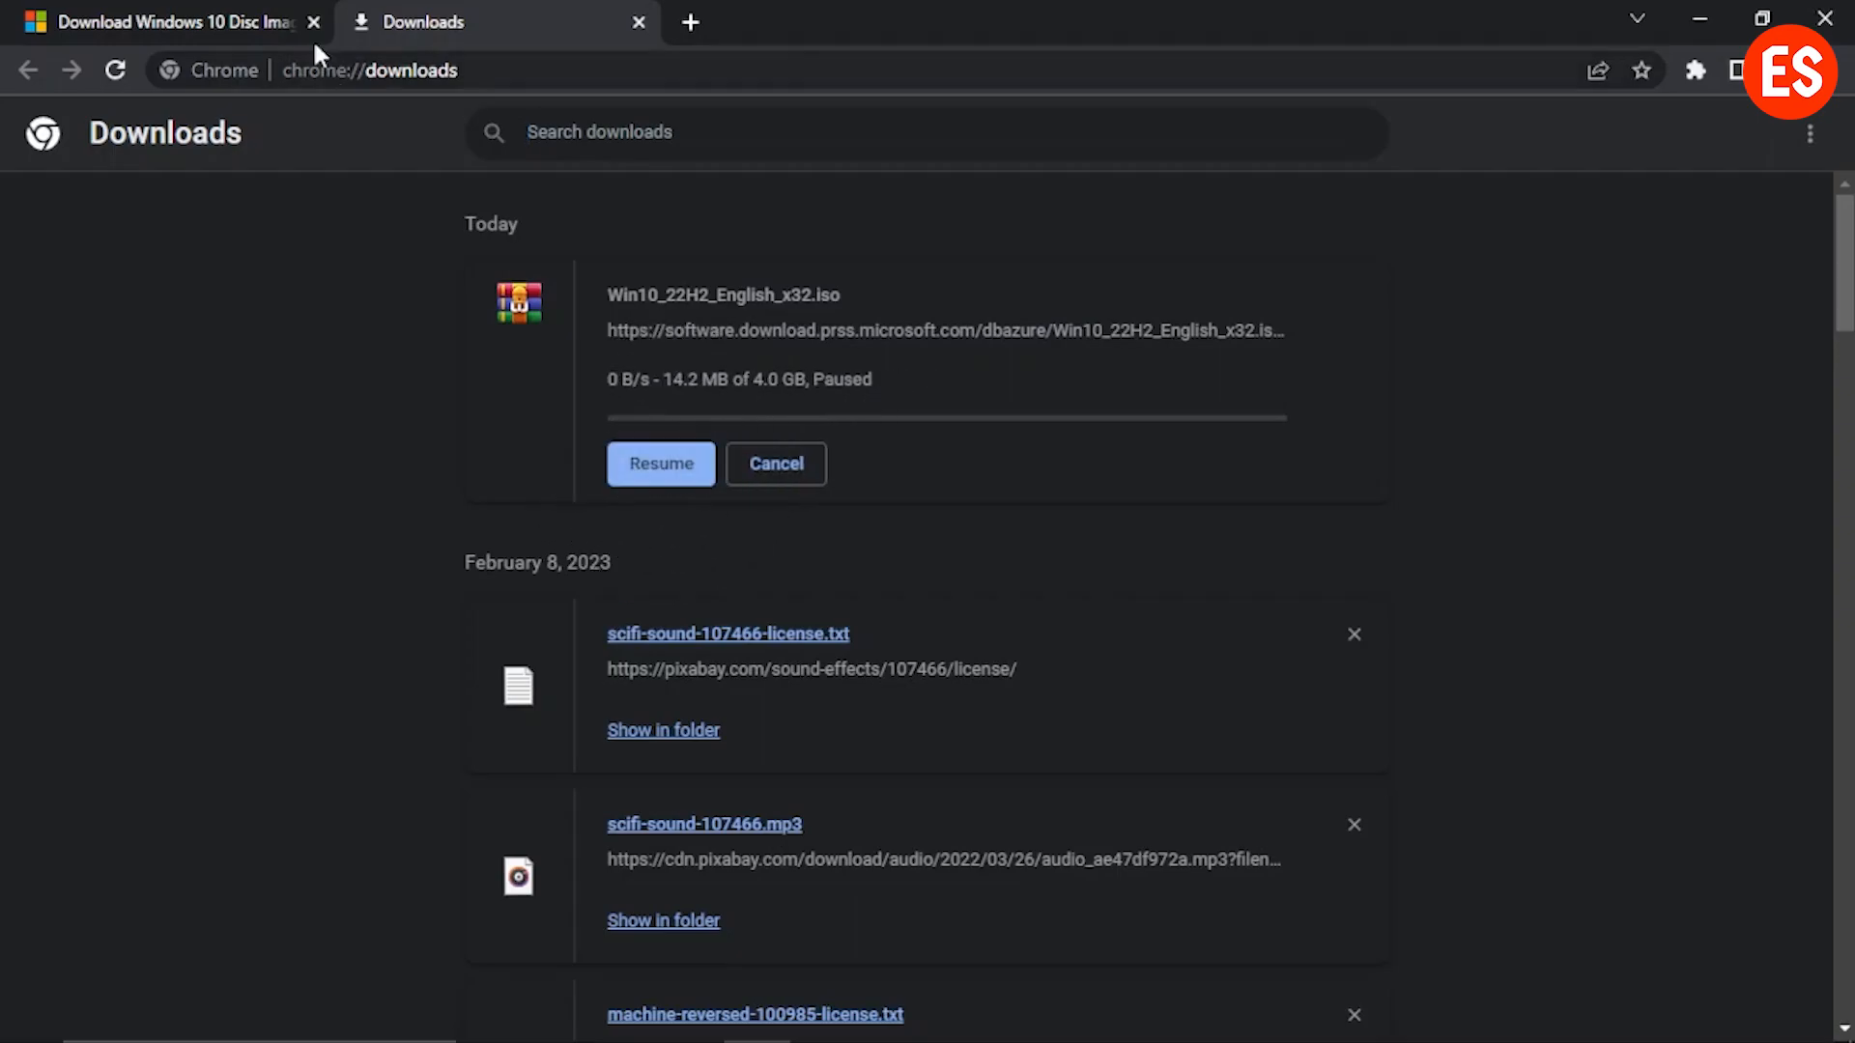
{"action": "left_click", "coordinate": [251, 21]}
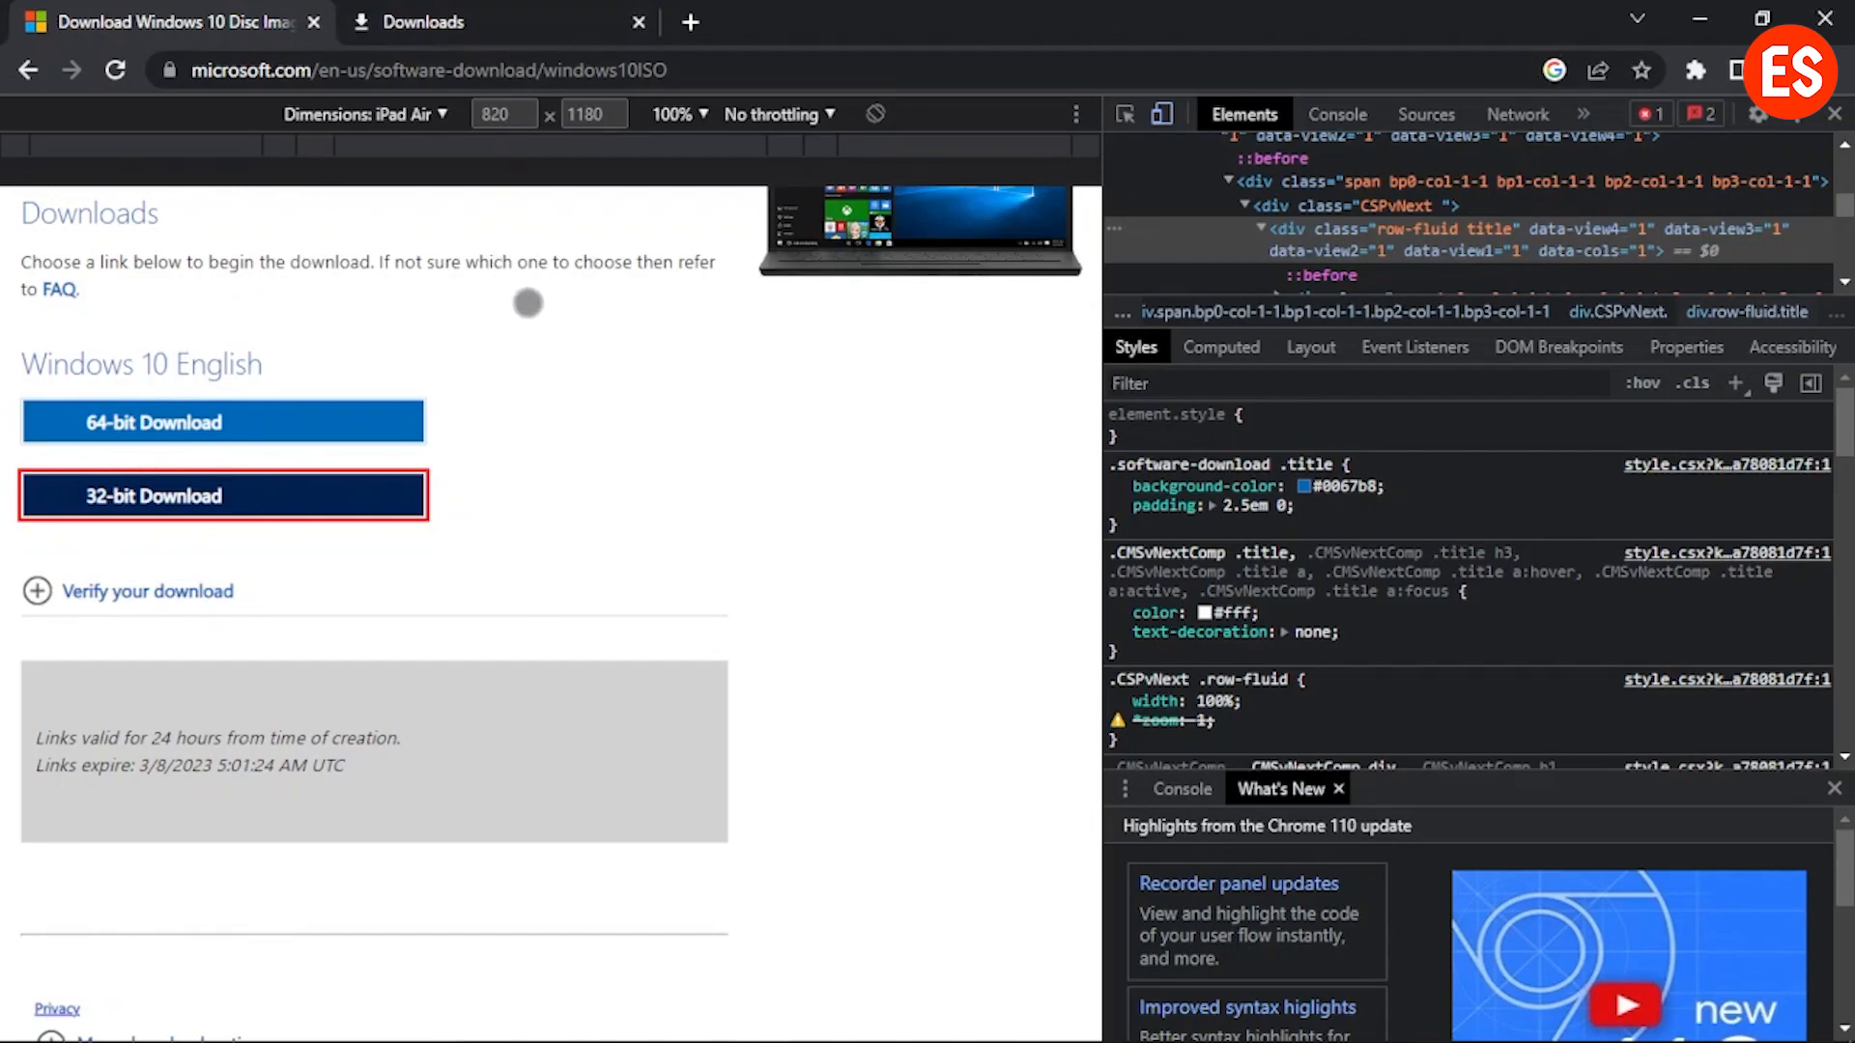
Step: Search Google for "refus" in a new tab
{"action": "left_click", "coordinate": [690, 21]}
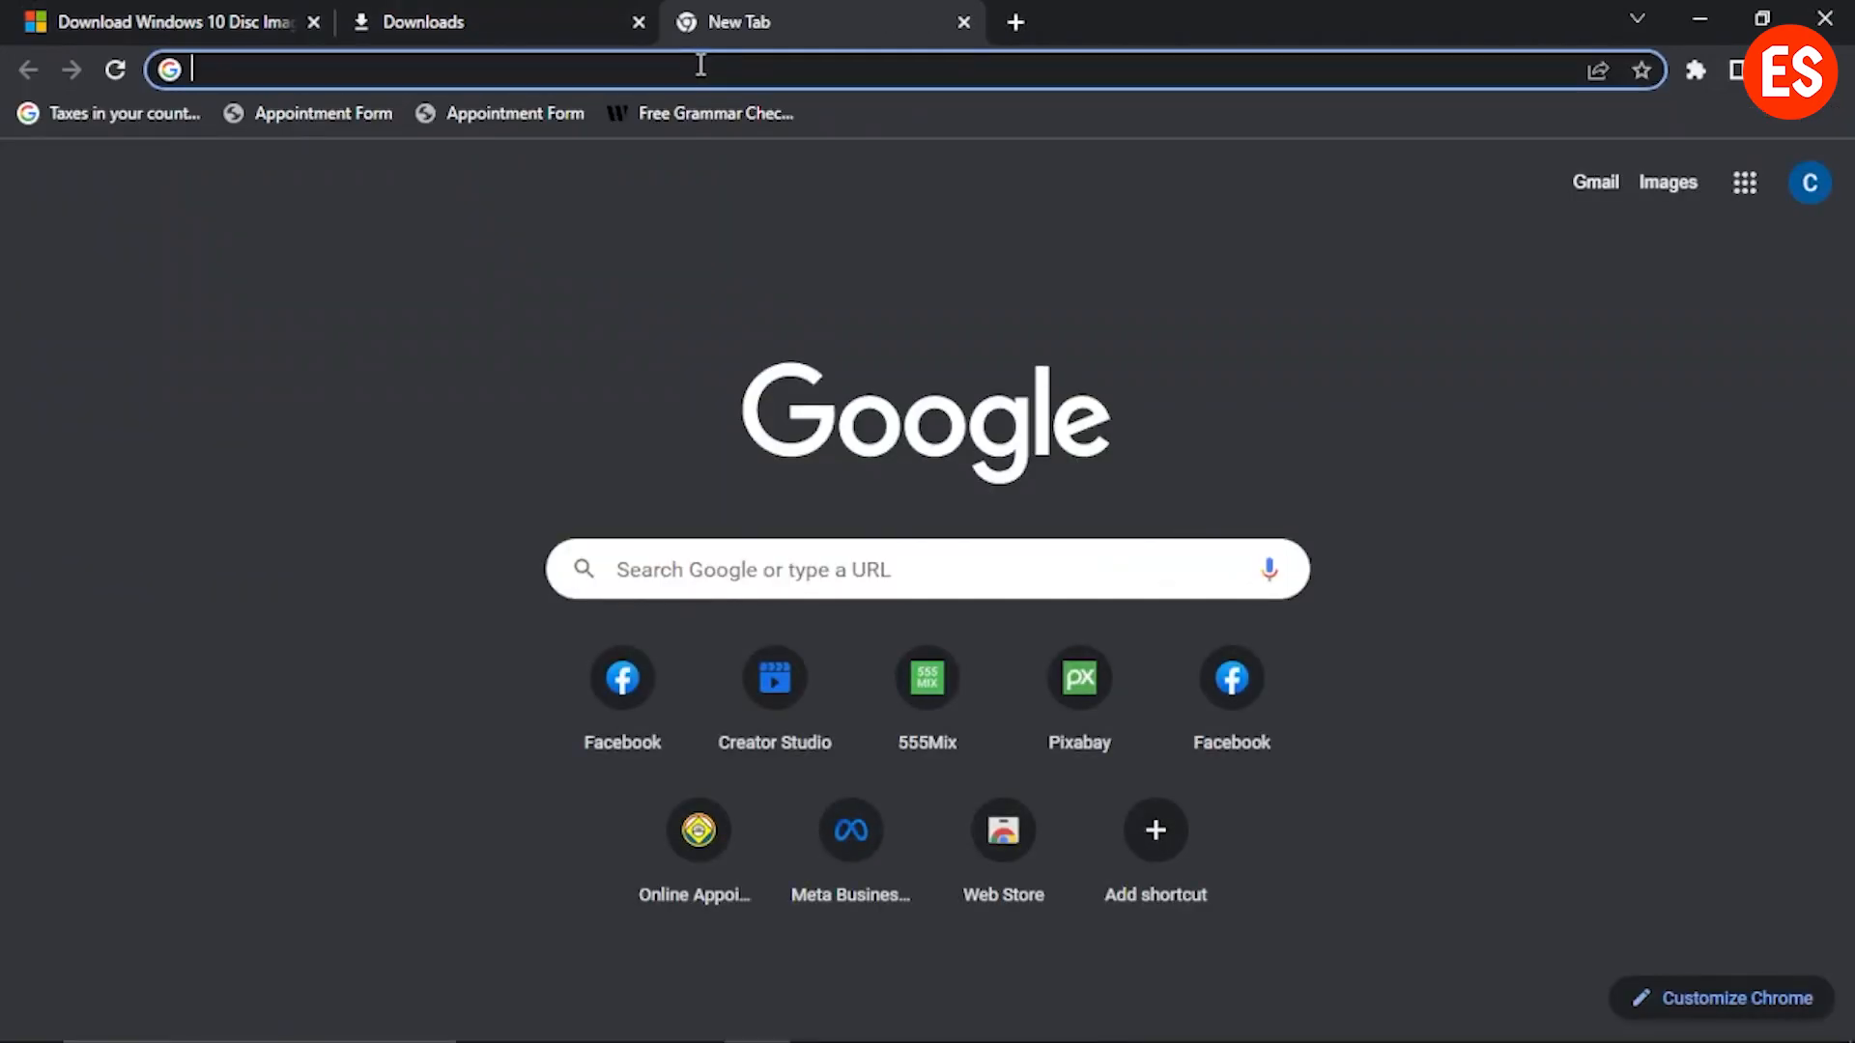
{"action": "type", "text": "r"}
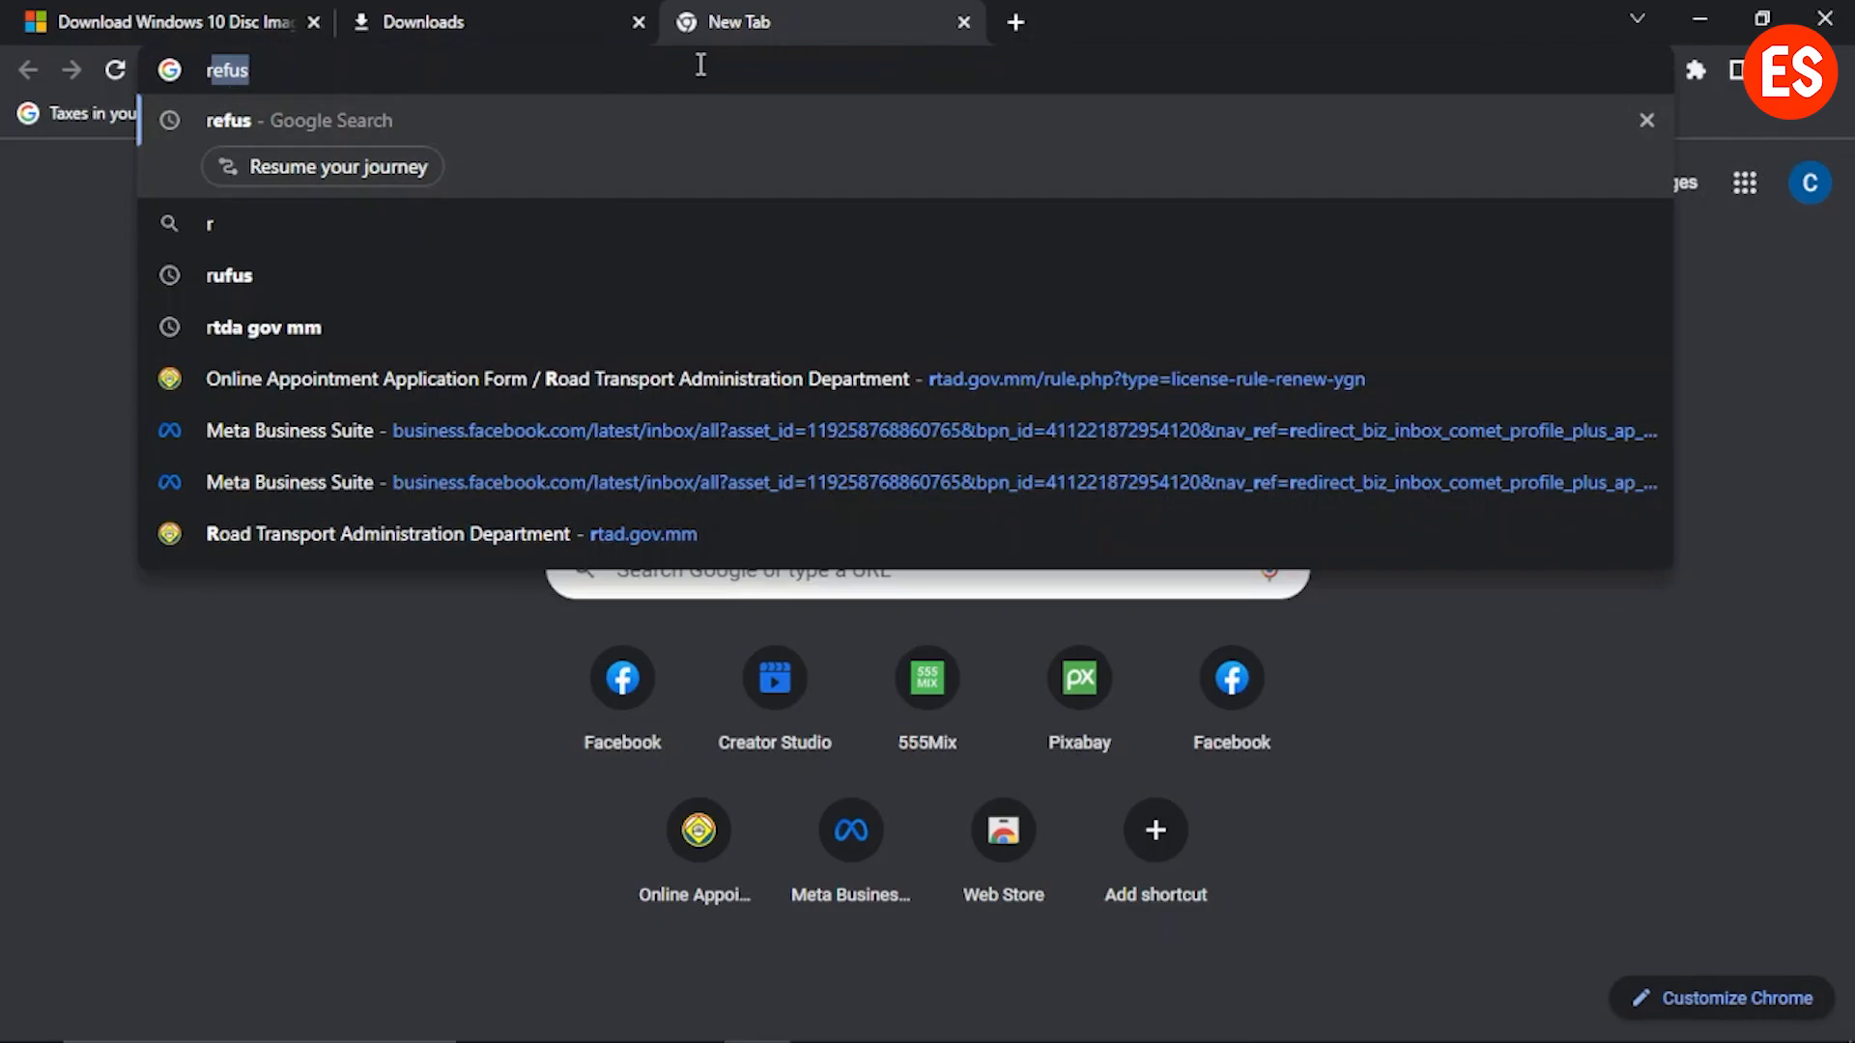
{"action": "type", "text": "efus"}
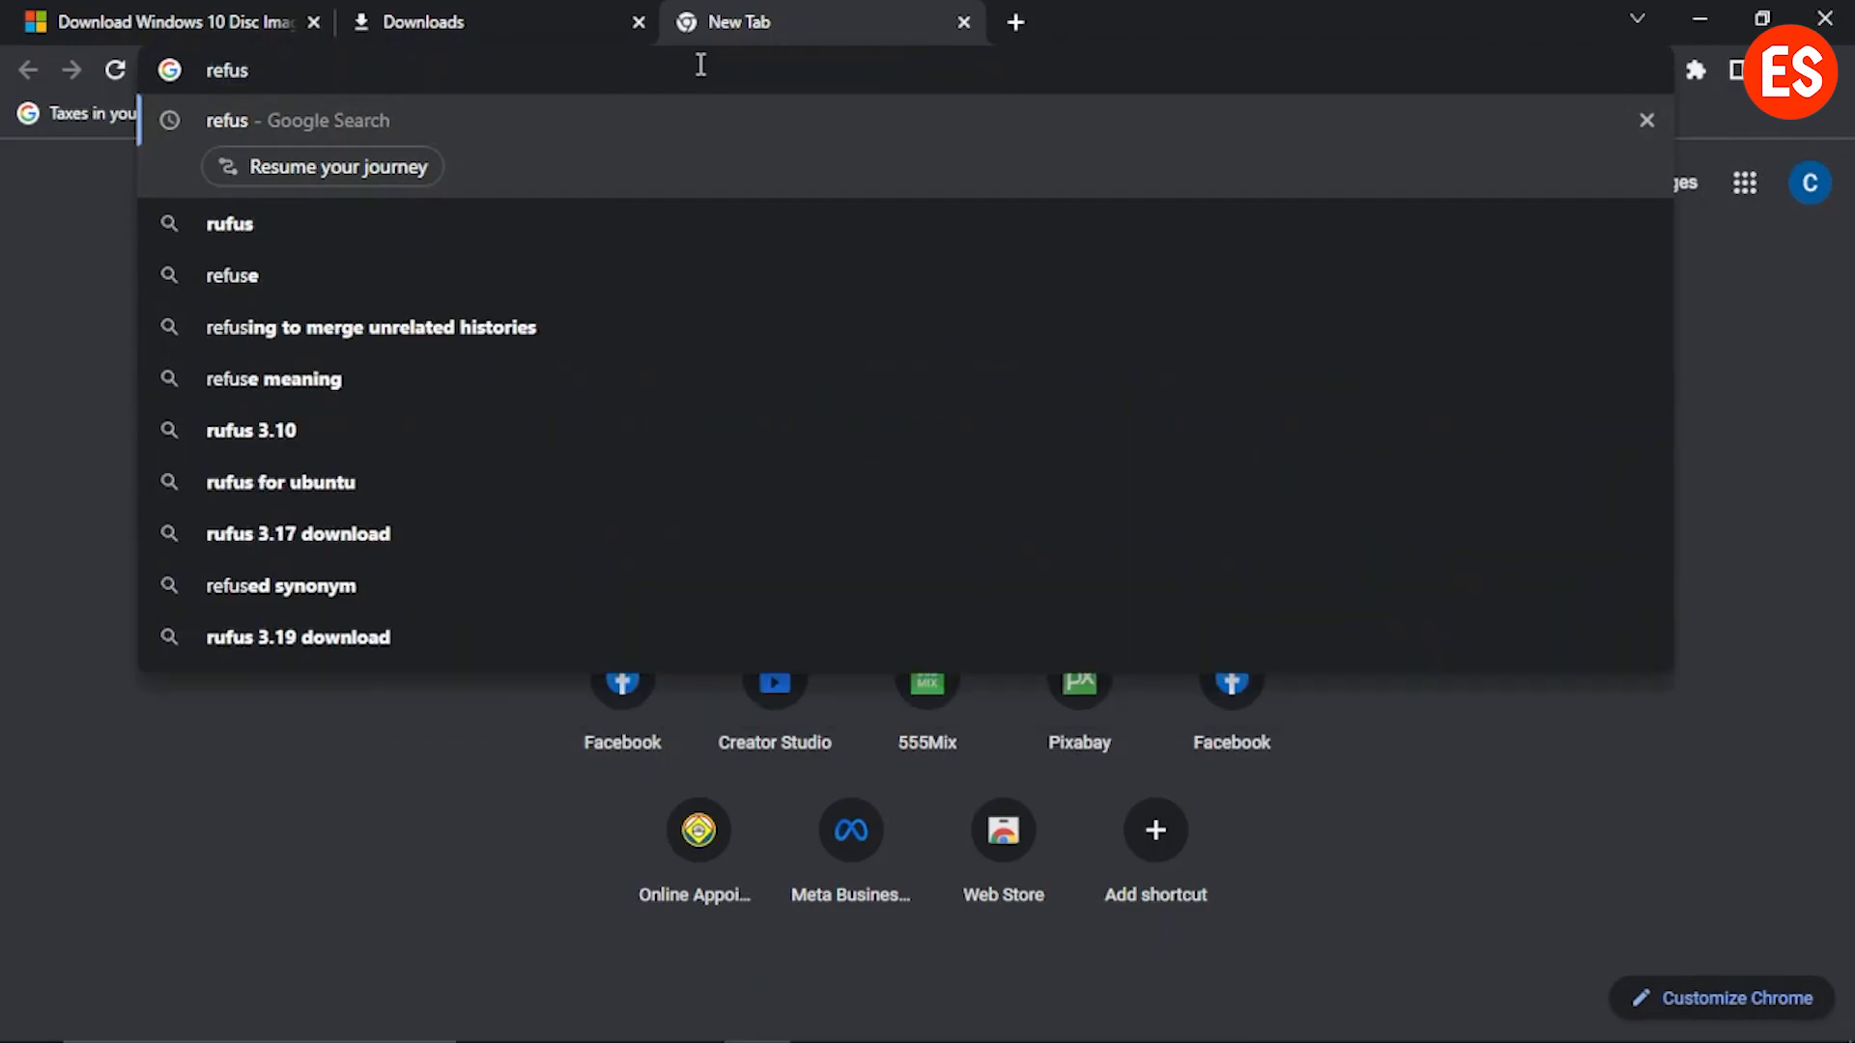
{"action": "key", "text": "Return"}
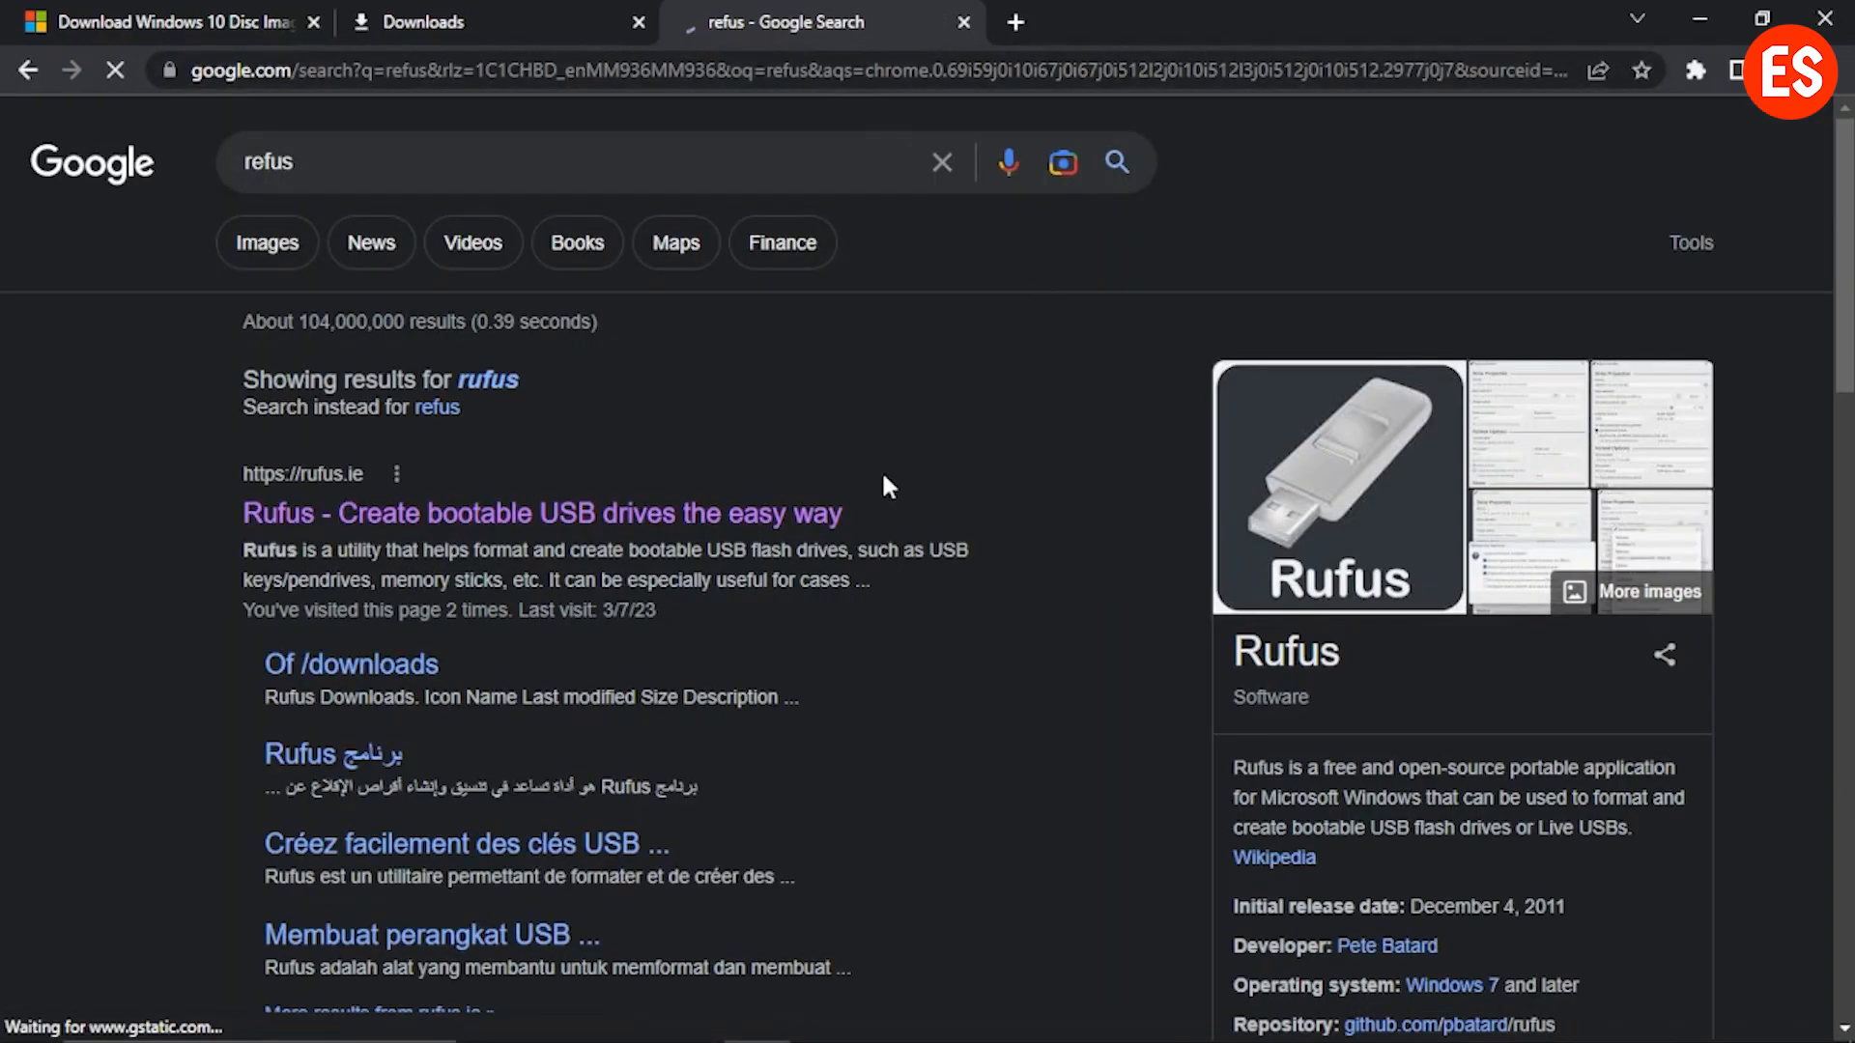
Step: Open the official rufus.ie website from the search results
{"action": "left_click", "coordinate": [638, 522]}
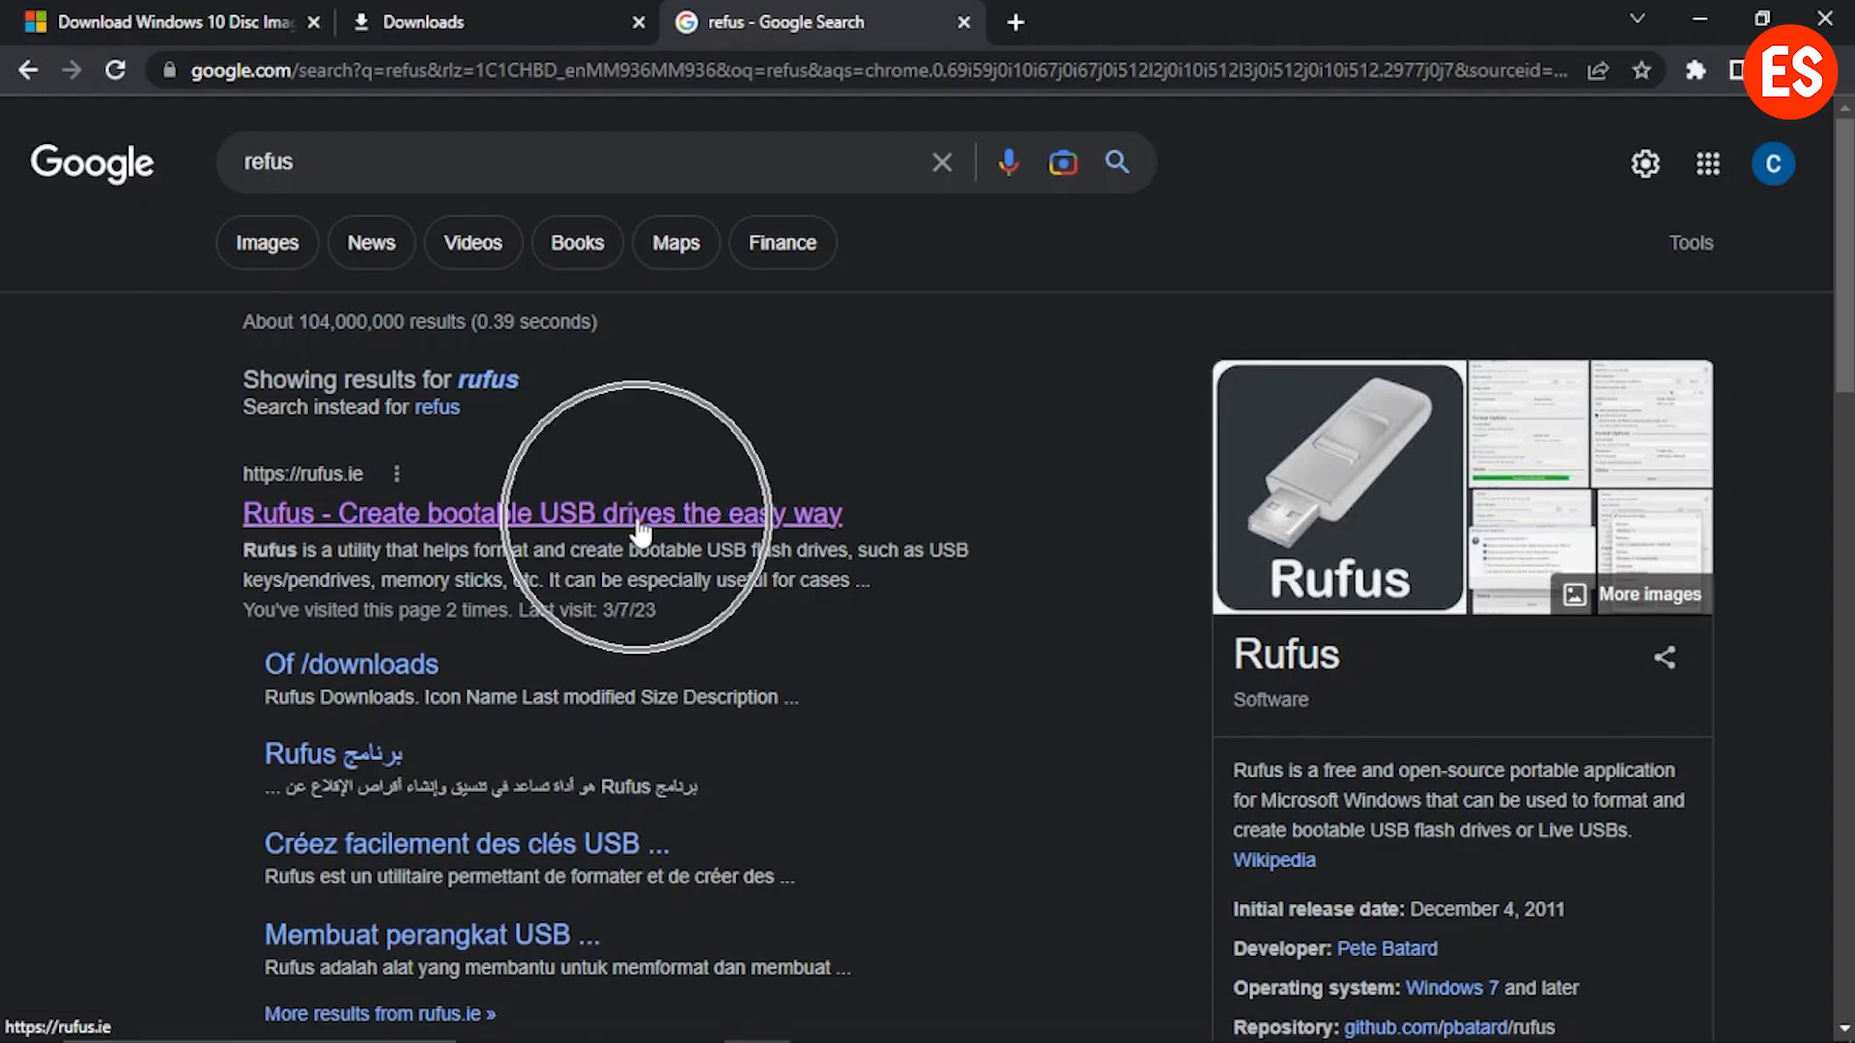
{"action": "left_click", "coordinate": [343, 487]}
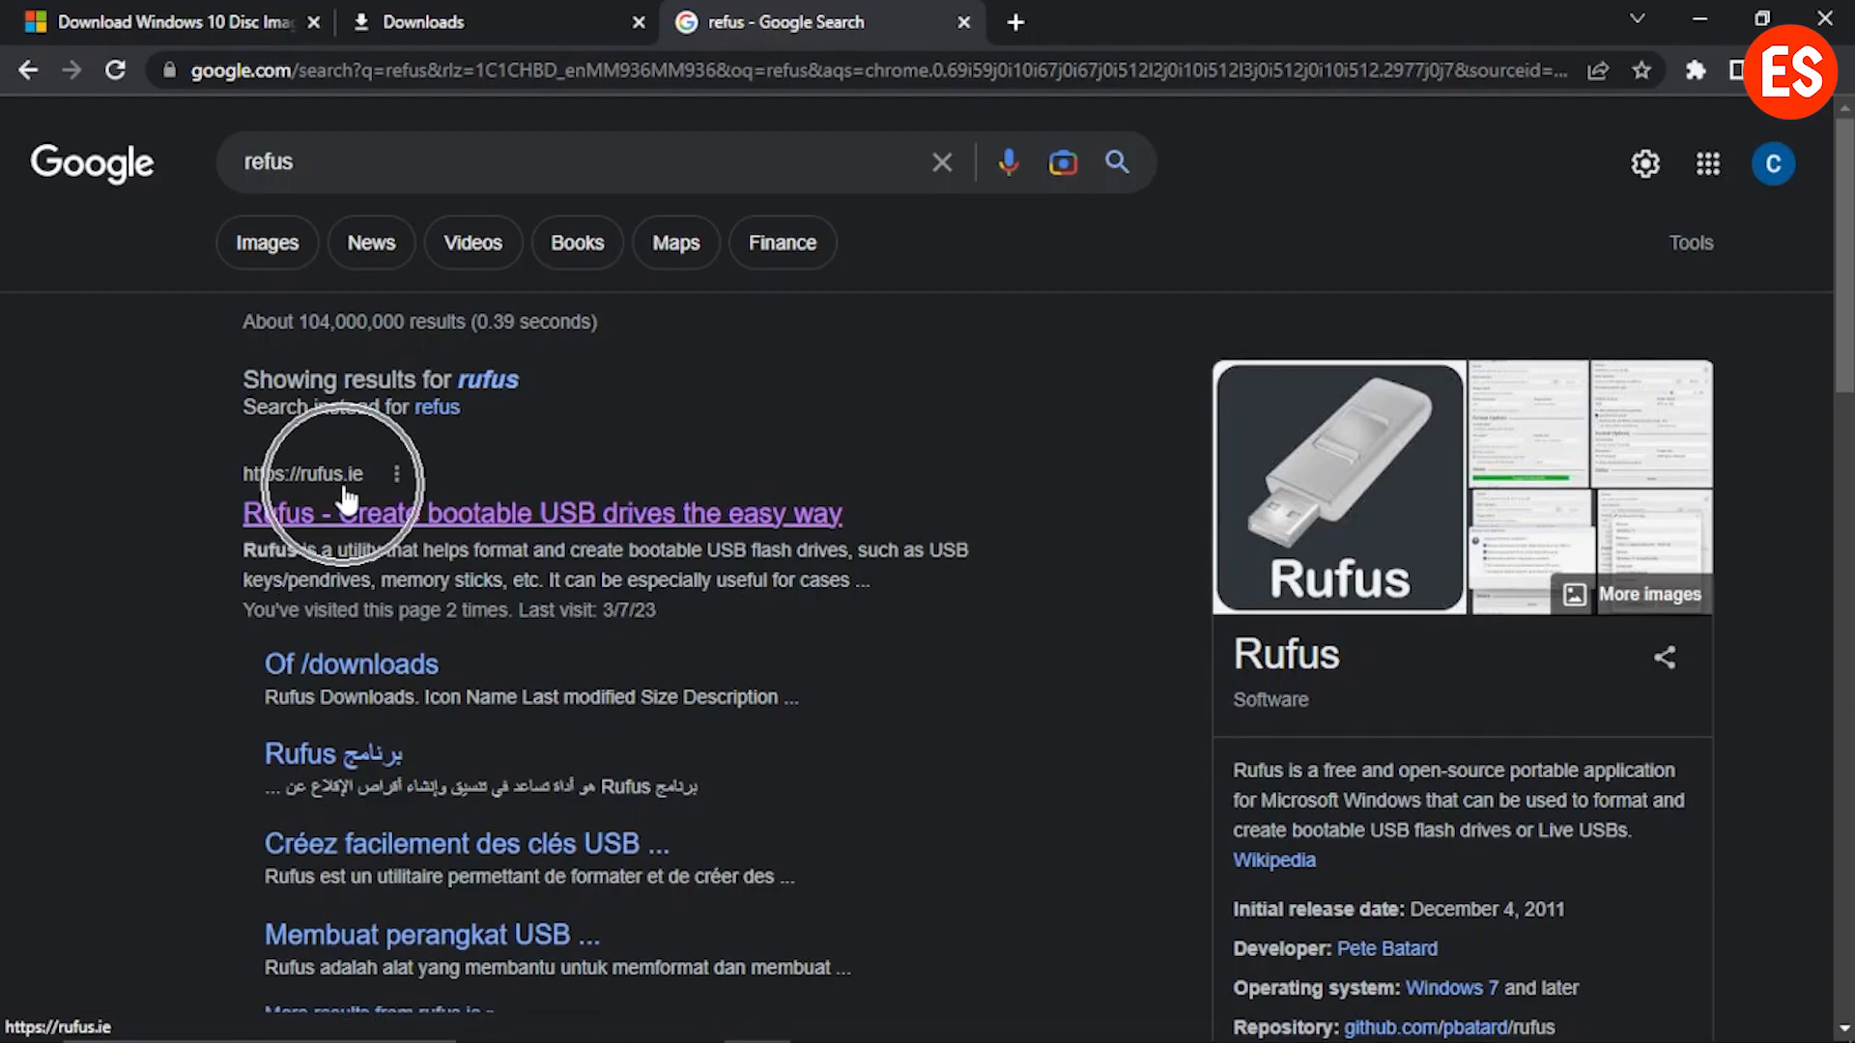
{"action": "left_click", "coordinate": [401, 517]}
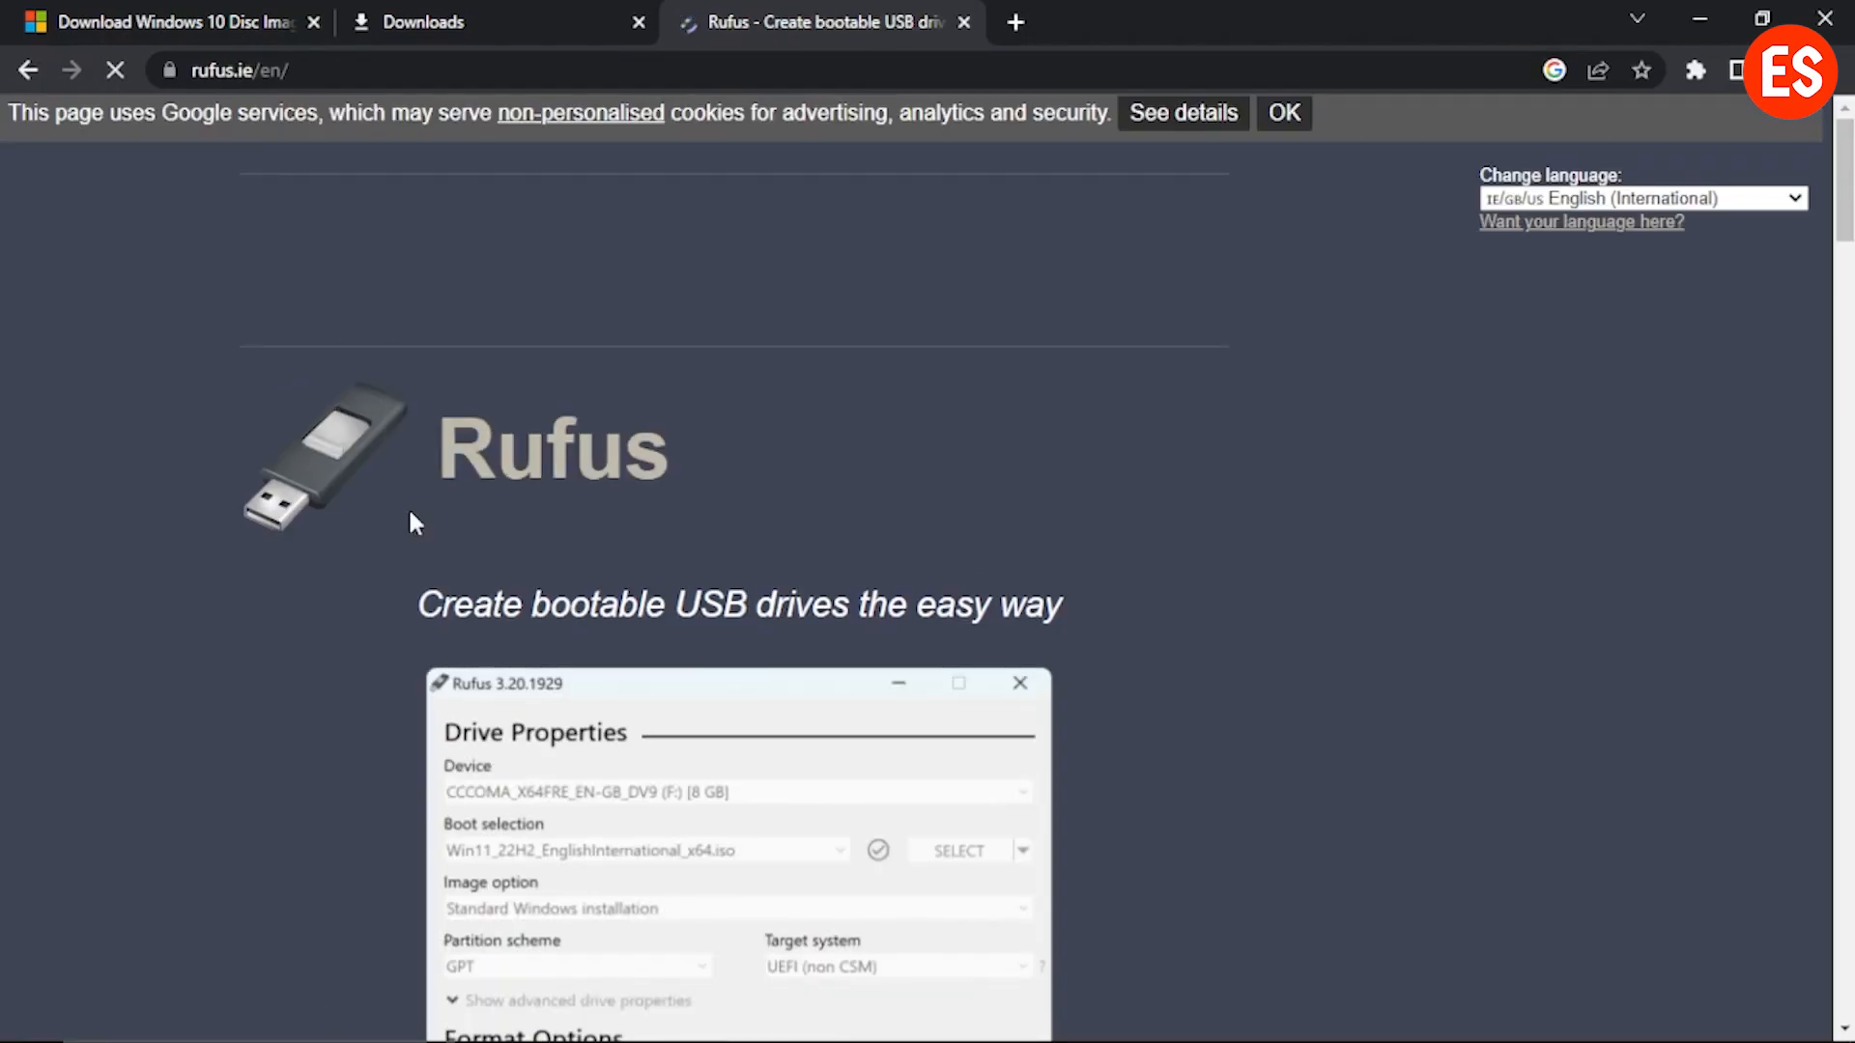
Step: Download Rufus 3.21 from the site's Download section and dismiss the advertisement
{"action": "scroll", "coordinate": [1185, 521], "scroll_direction": "down", "scroll_amount": 3}
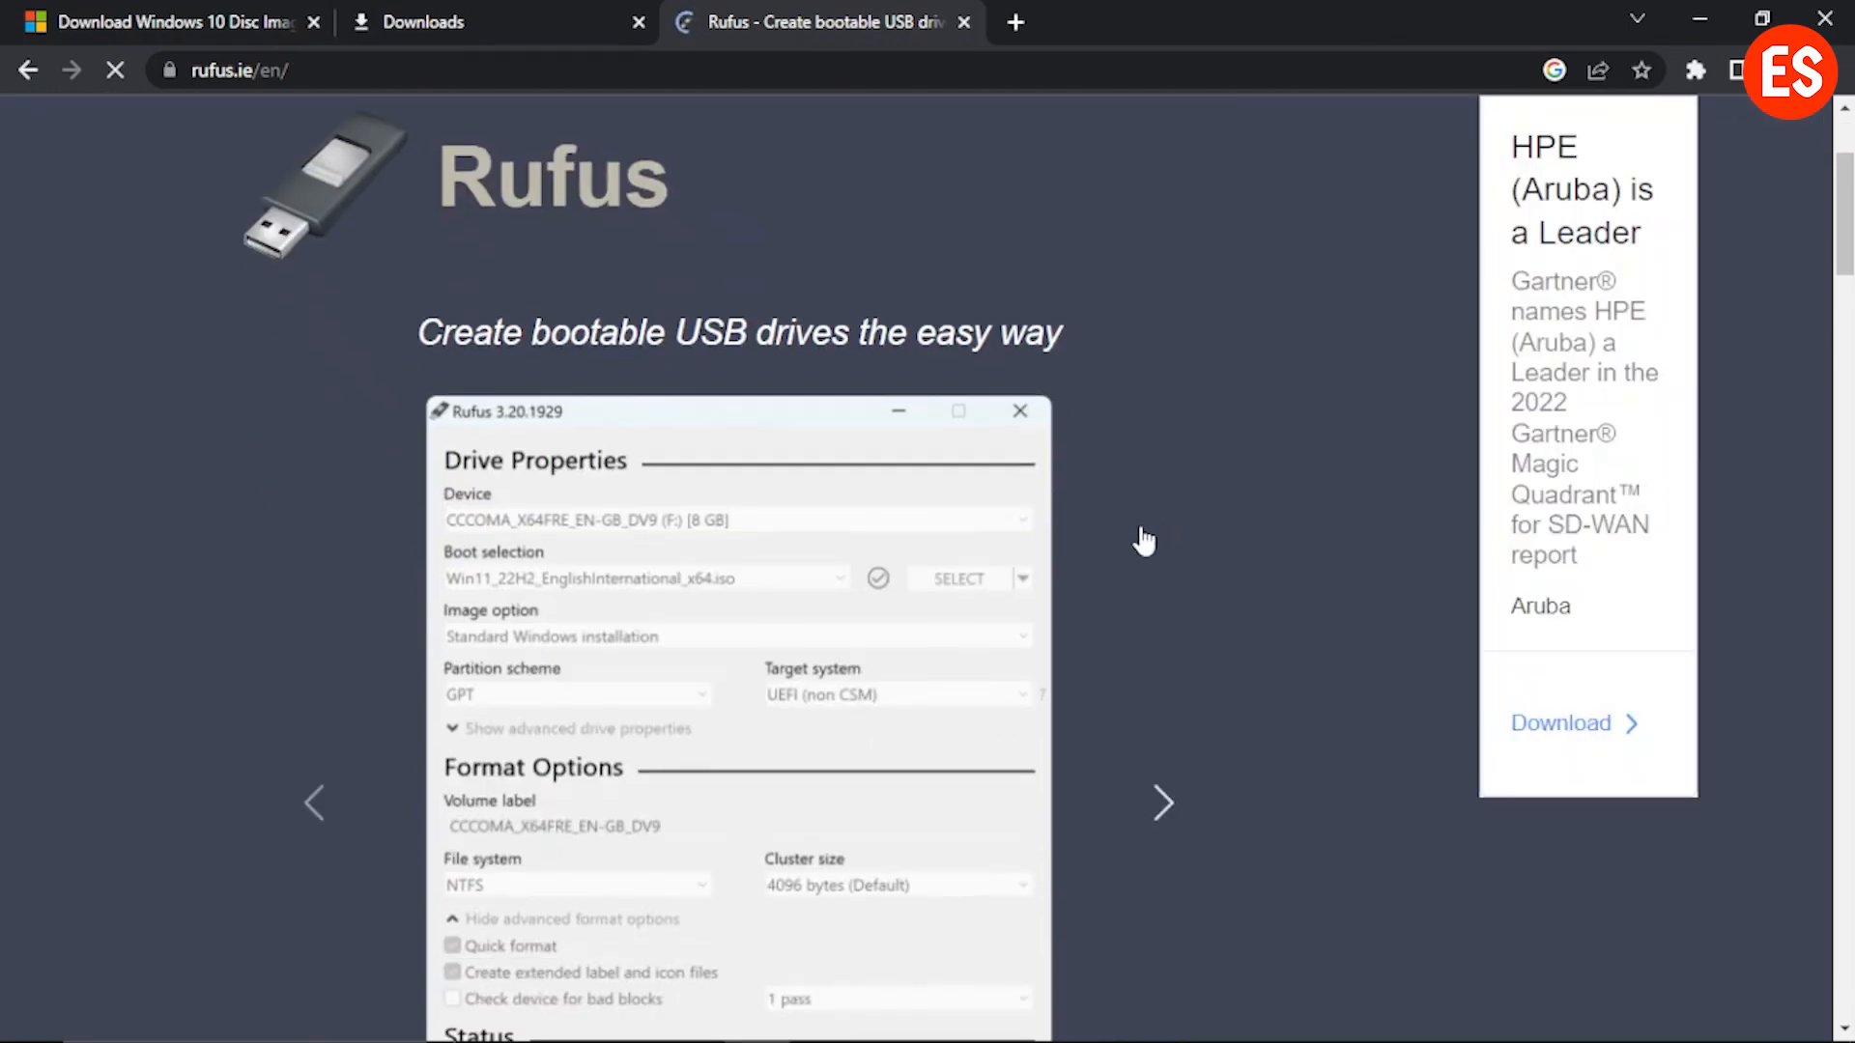
{"action": "scroll", "coordinate": [966, 556], "scroll_direction": "down", "scroll_amount": 3}
{"action": "scroll", "coordinate": [837, 561], "scroll_direction": "down", "scroll_amount": 3}
{"action": "scroll", "coordinate": [837, 558], "scroll_direction": "down", "scroll_amount": 5}
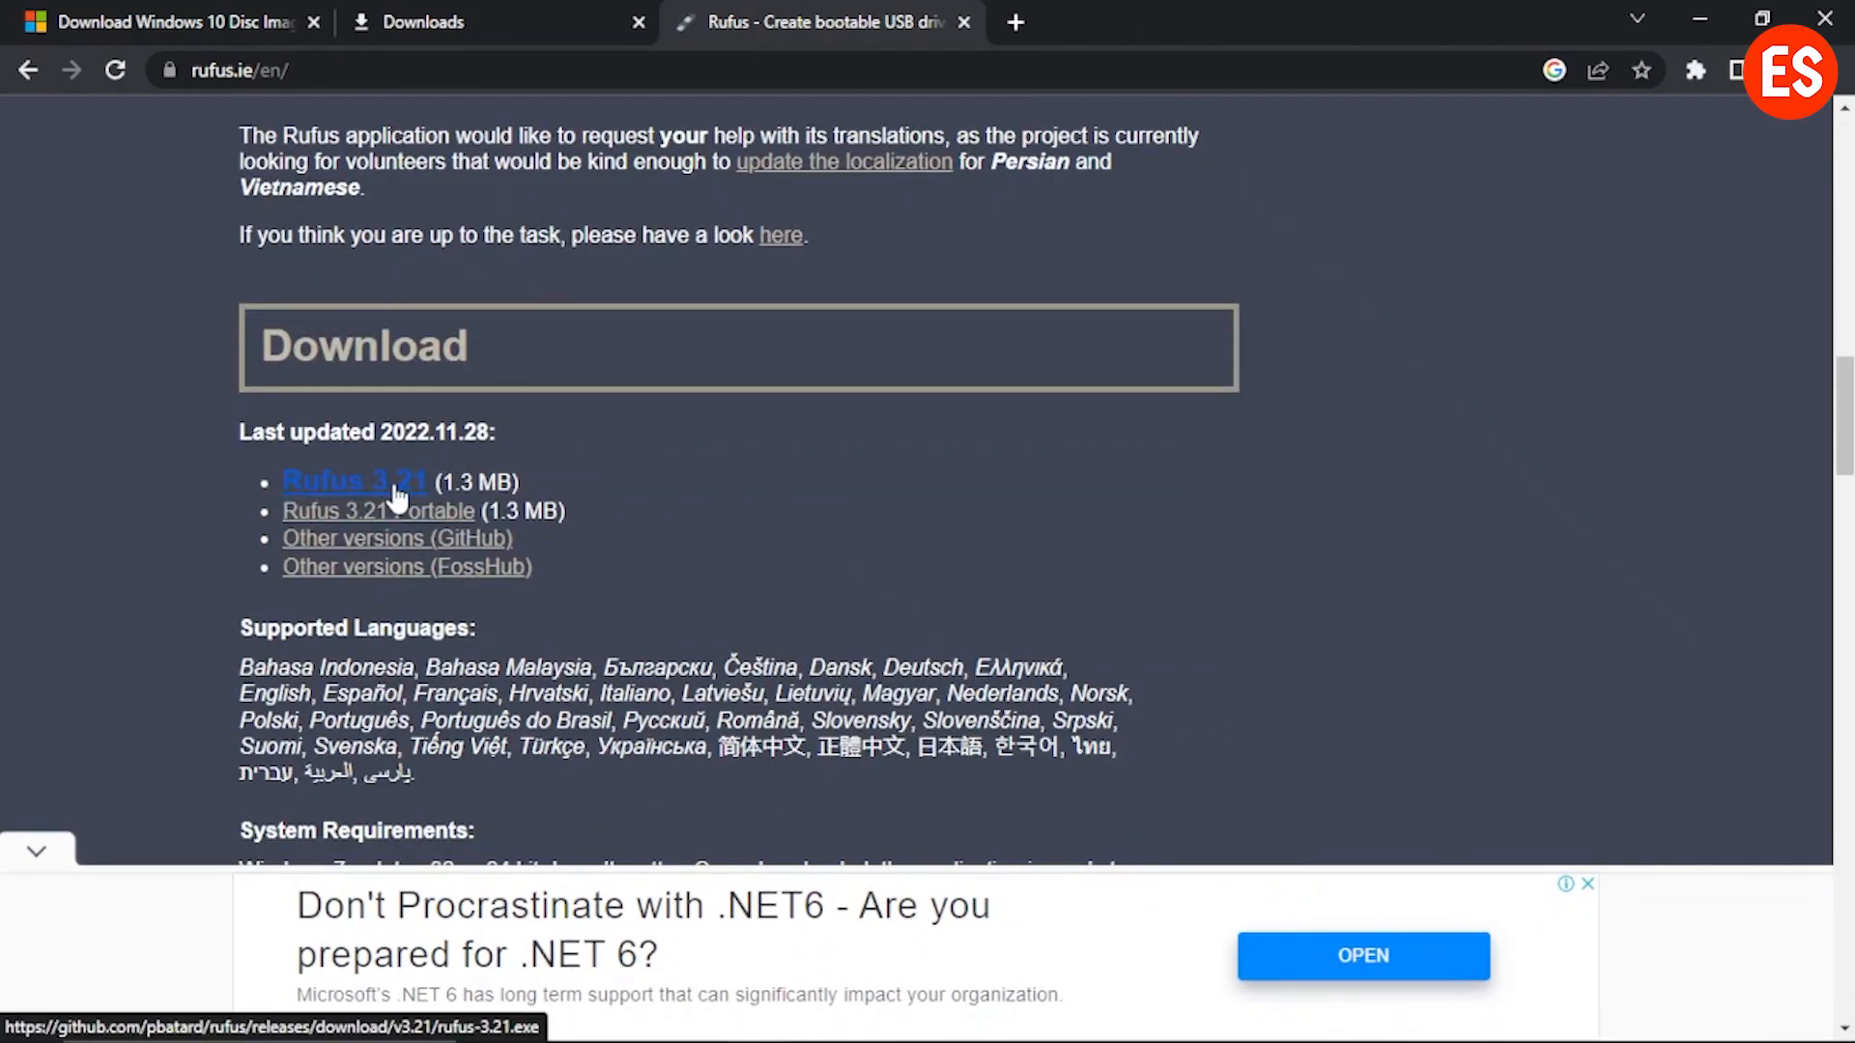
{"action": "left_click", "coordinate": [381, 492]}
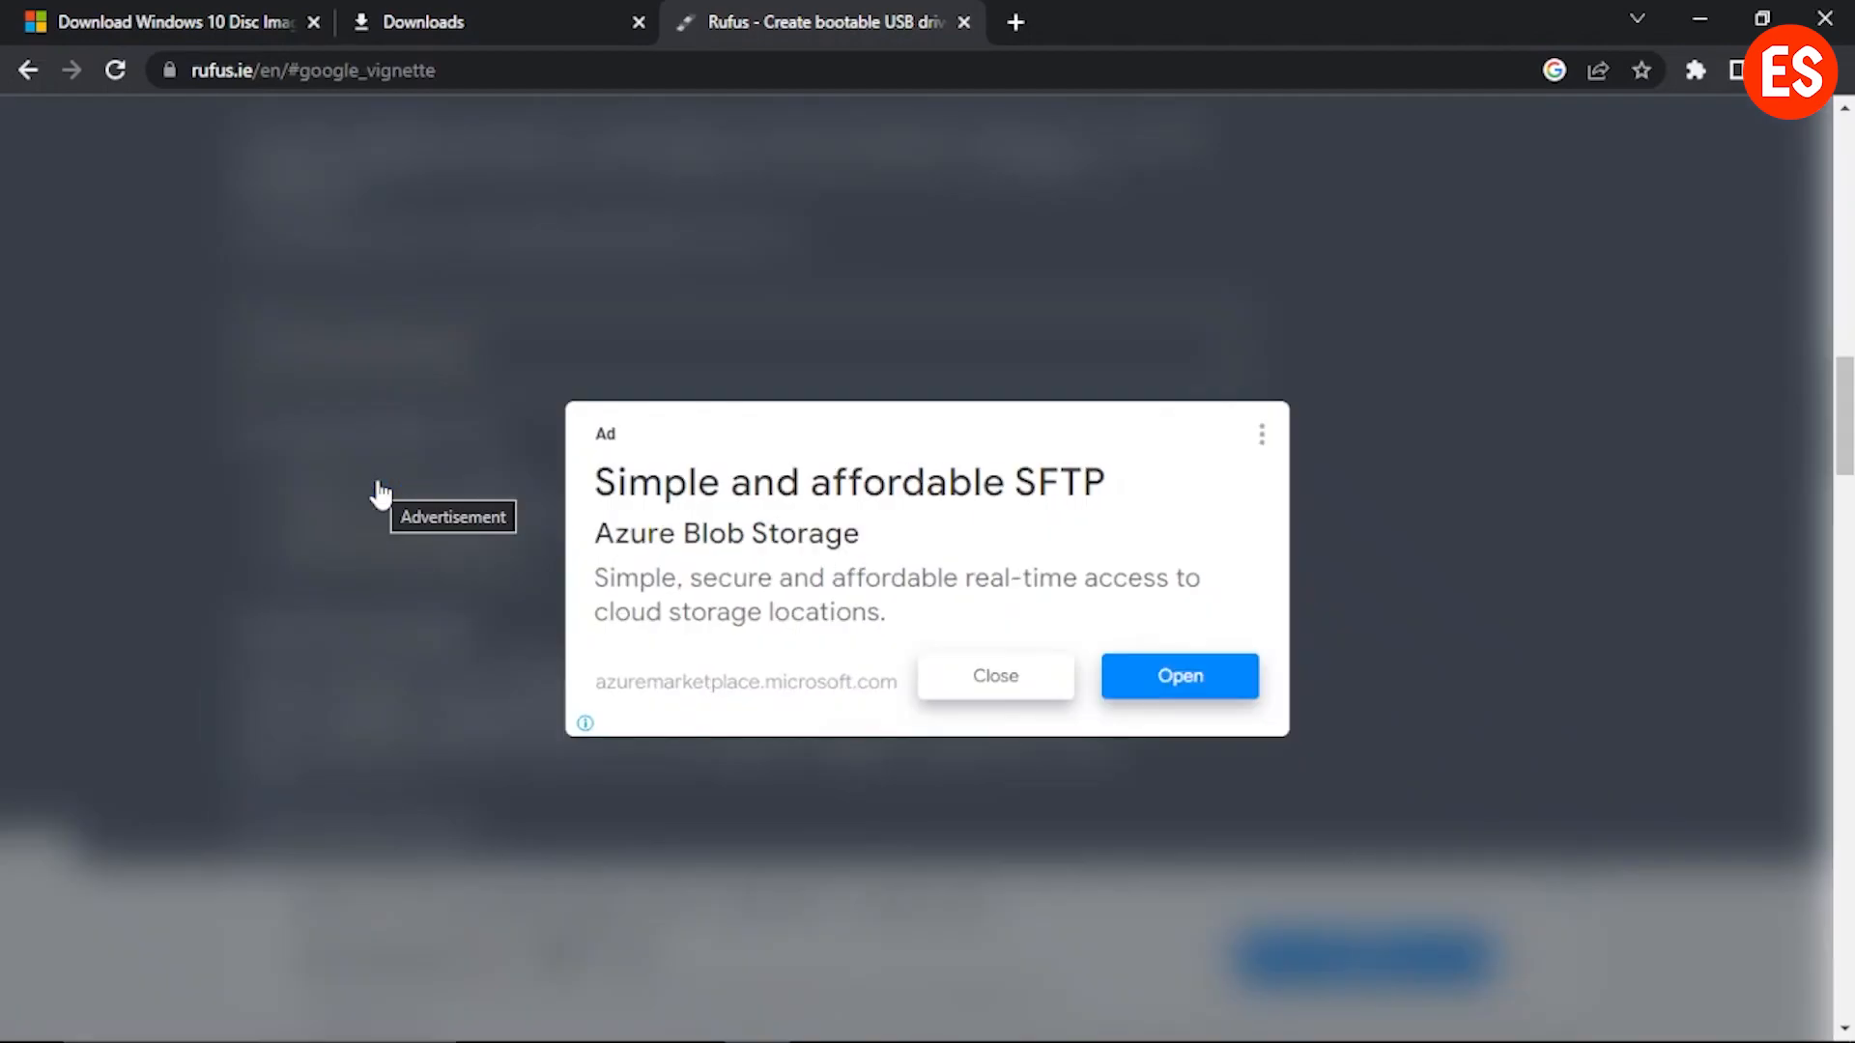
{"action": "left_click", "coordinate": [1000, 684]}
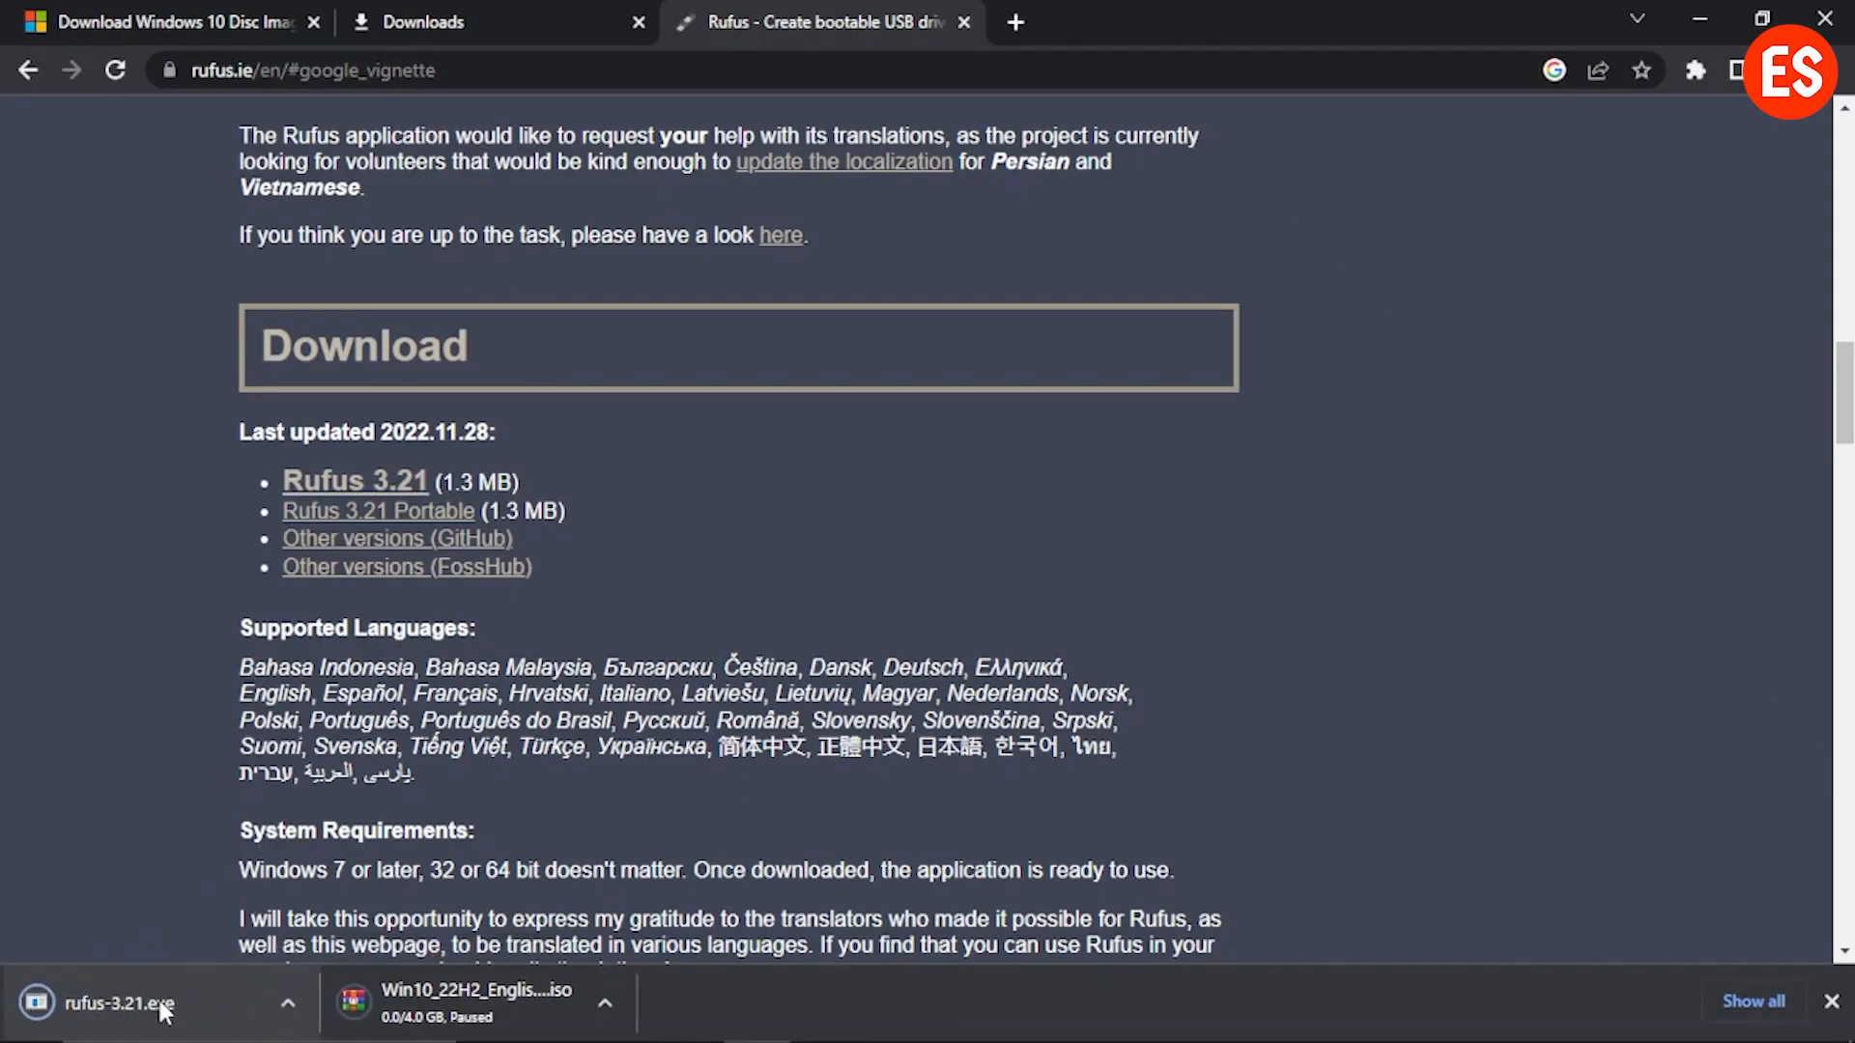
Step: Run rufus-3.21.exe from the browser's downloads list and reposition the Rufus window
{"action": "left_click", "coordinate": [287, 1003]}
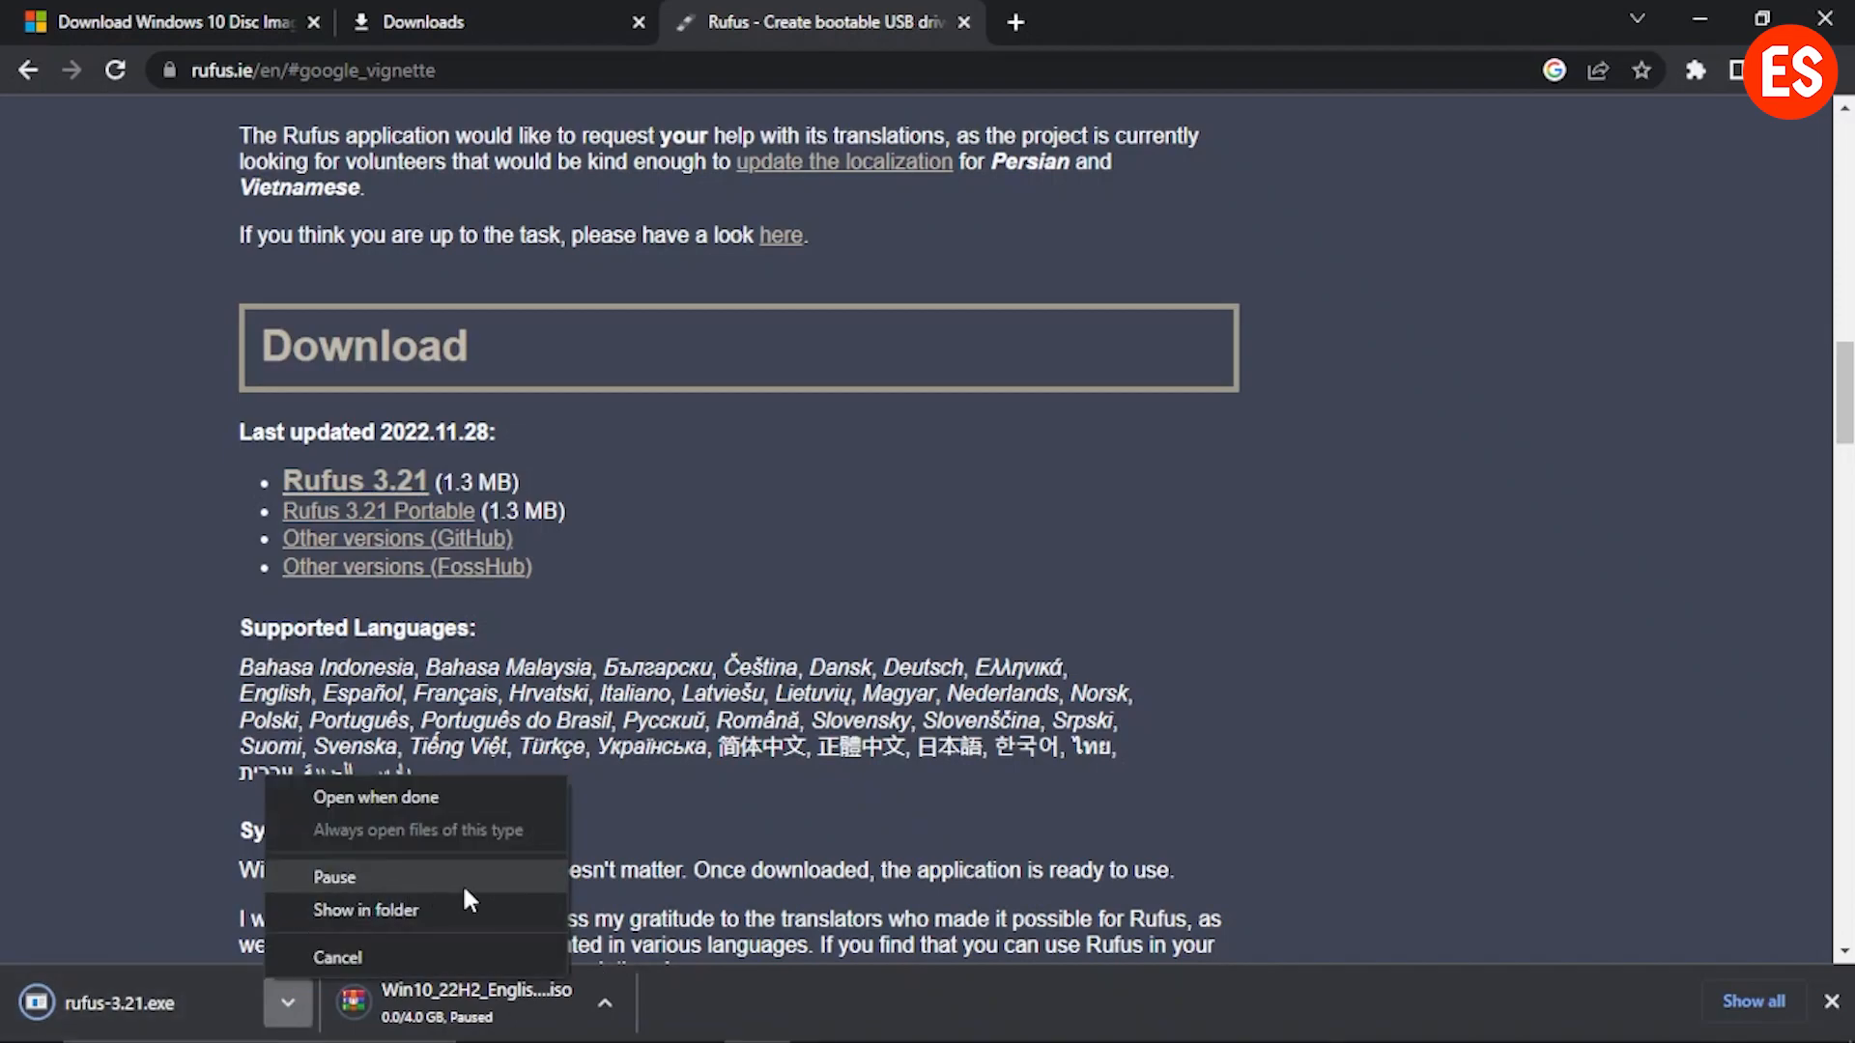
{"action": "left_click", "coordinate": [495, 24]}
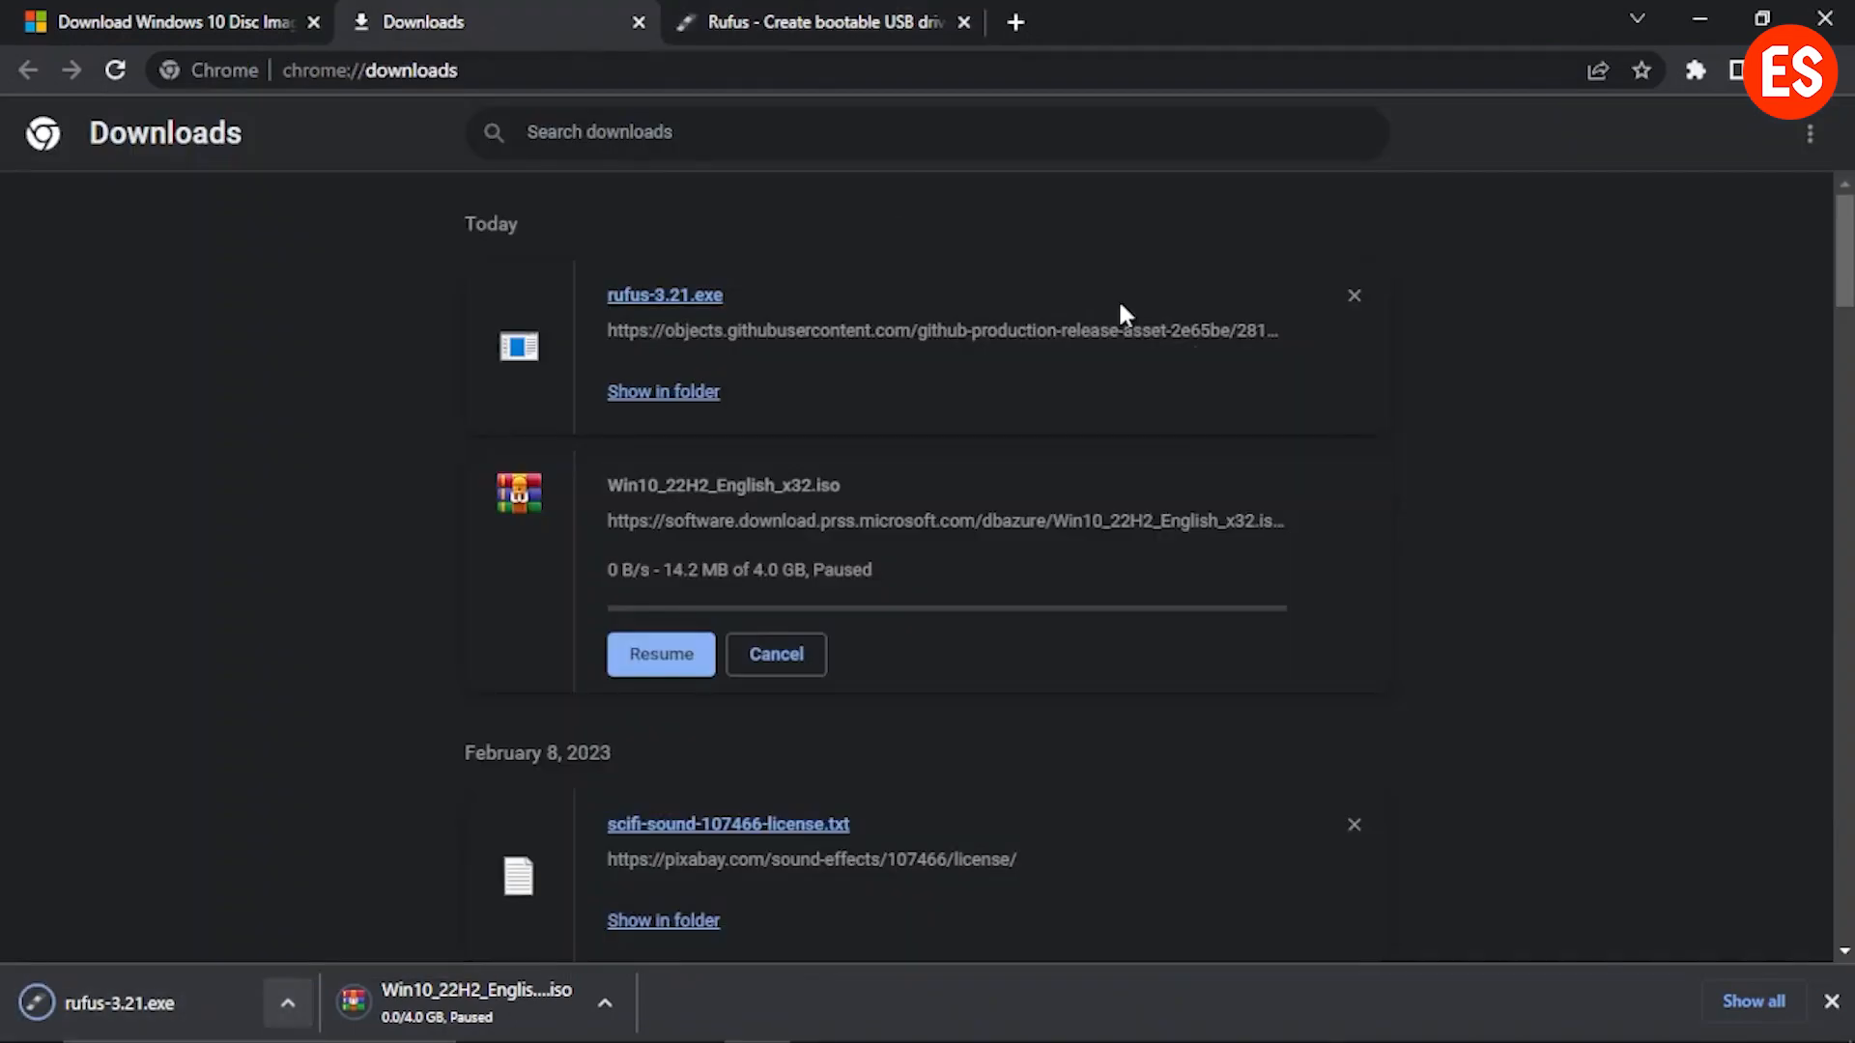
{"action": "left_click", "coordinate": [682, 299]}
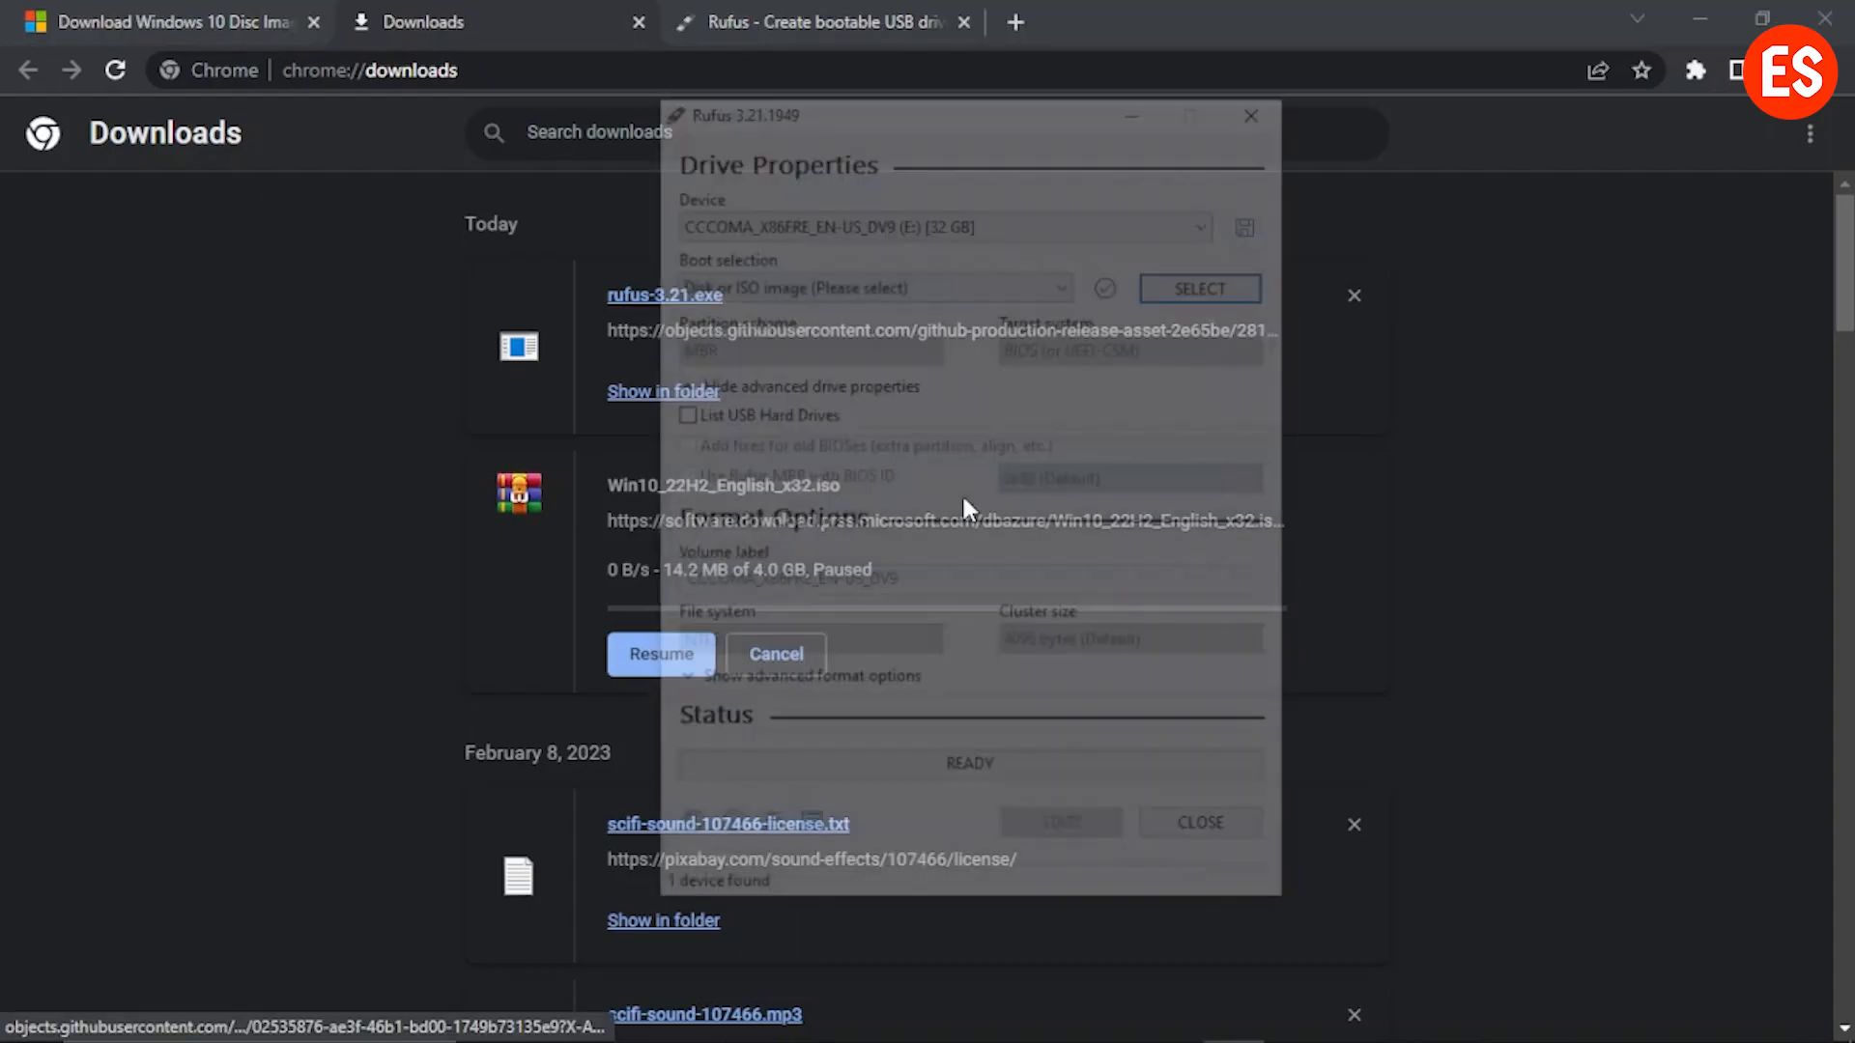
{"action": "left_click_drag", "start_coordinate": [980, 114], "coordinate": [886, 97]}
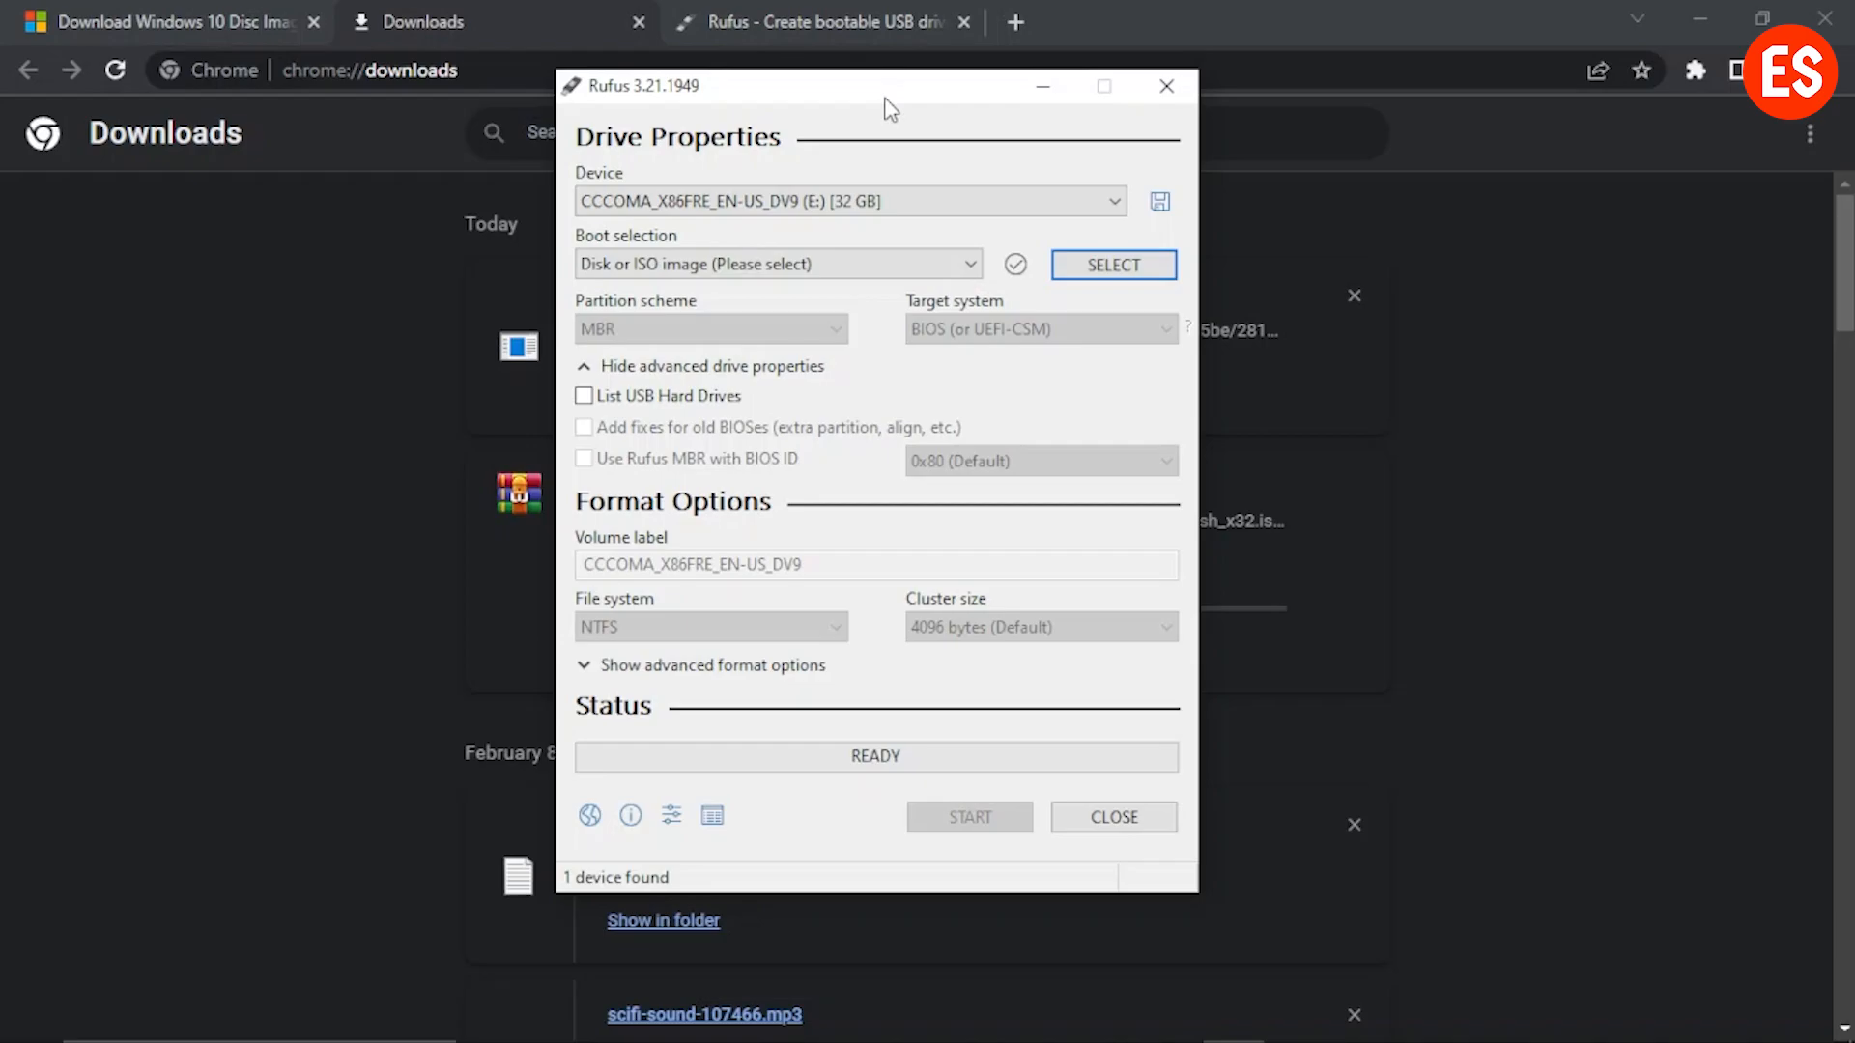
Step: Check the Rufus device entry against the USB drive (E:) listed under This PC in File Explorer
{"action": "left_click", "coordinate": [869, 201]}
{"action": "left_click", "coordinate": [749, 203]}
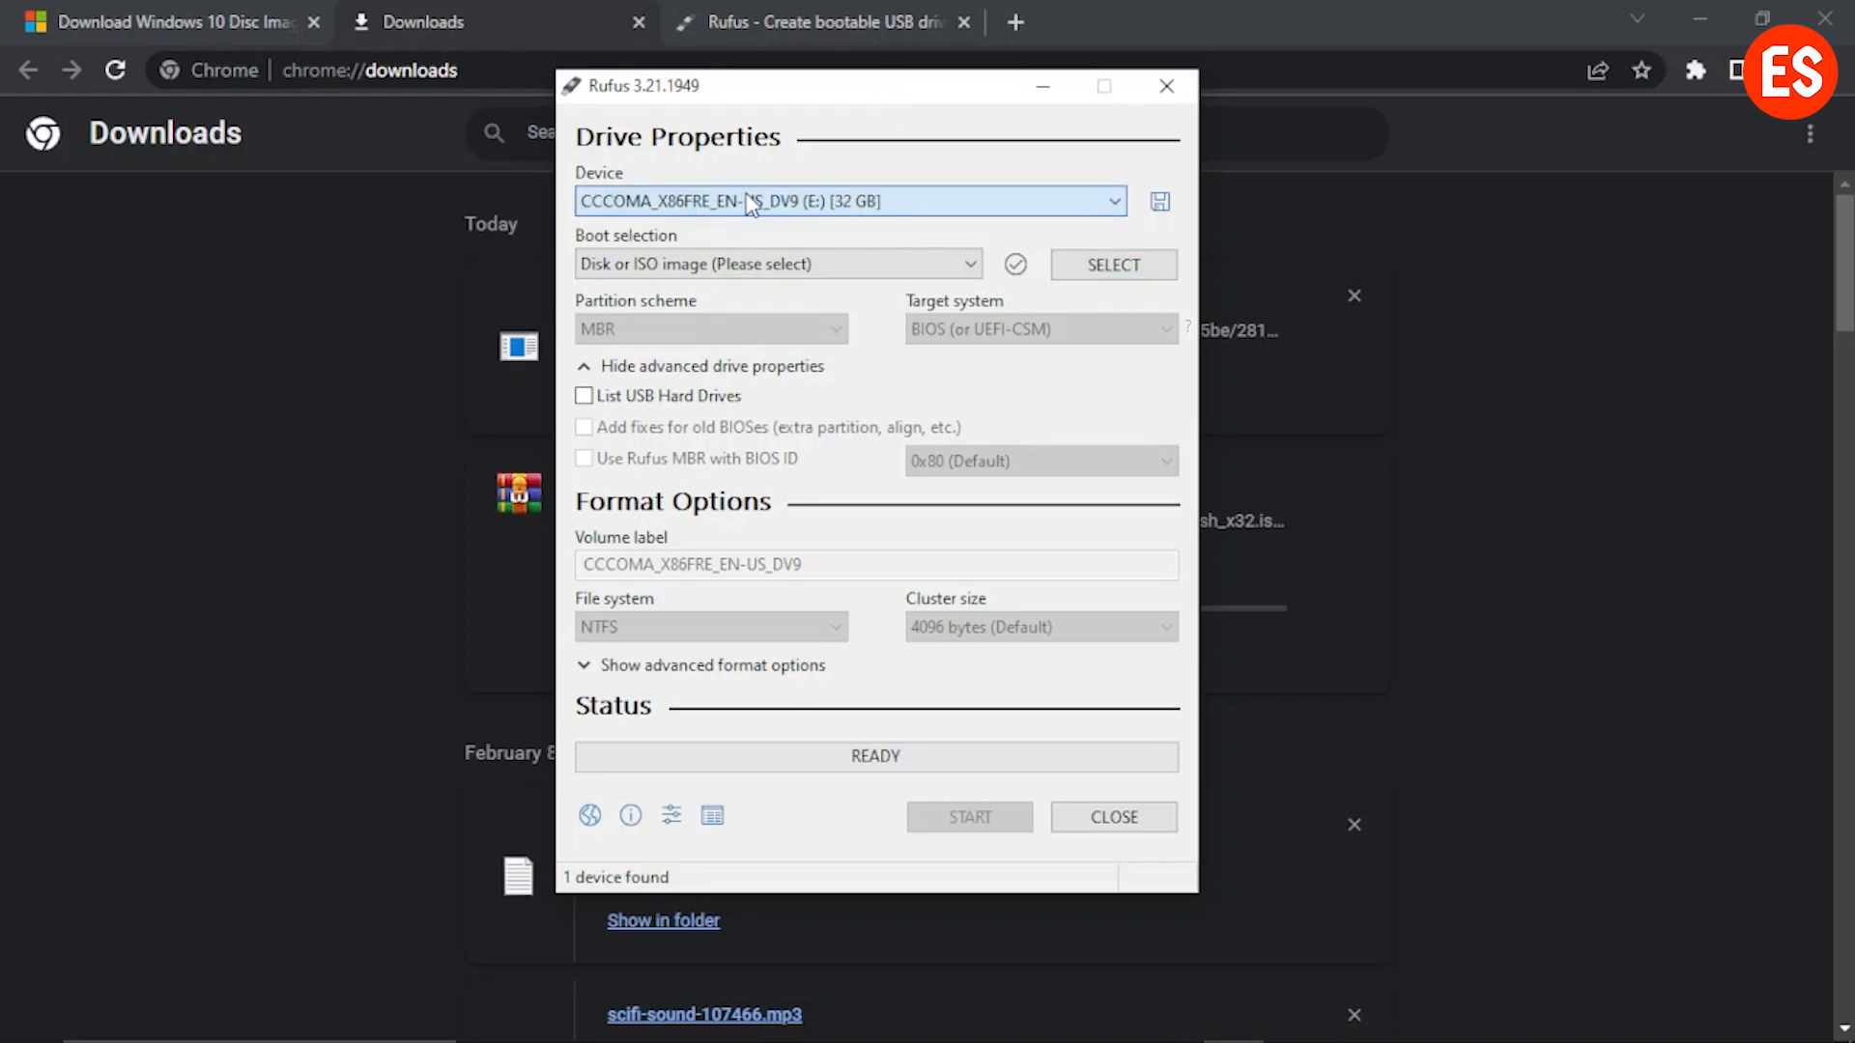
{"action": "left_click", "coordinate": [551, 1025]}
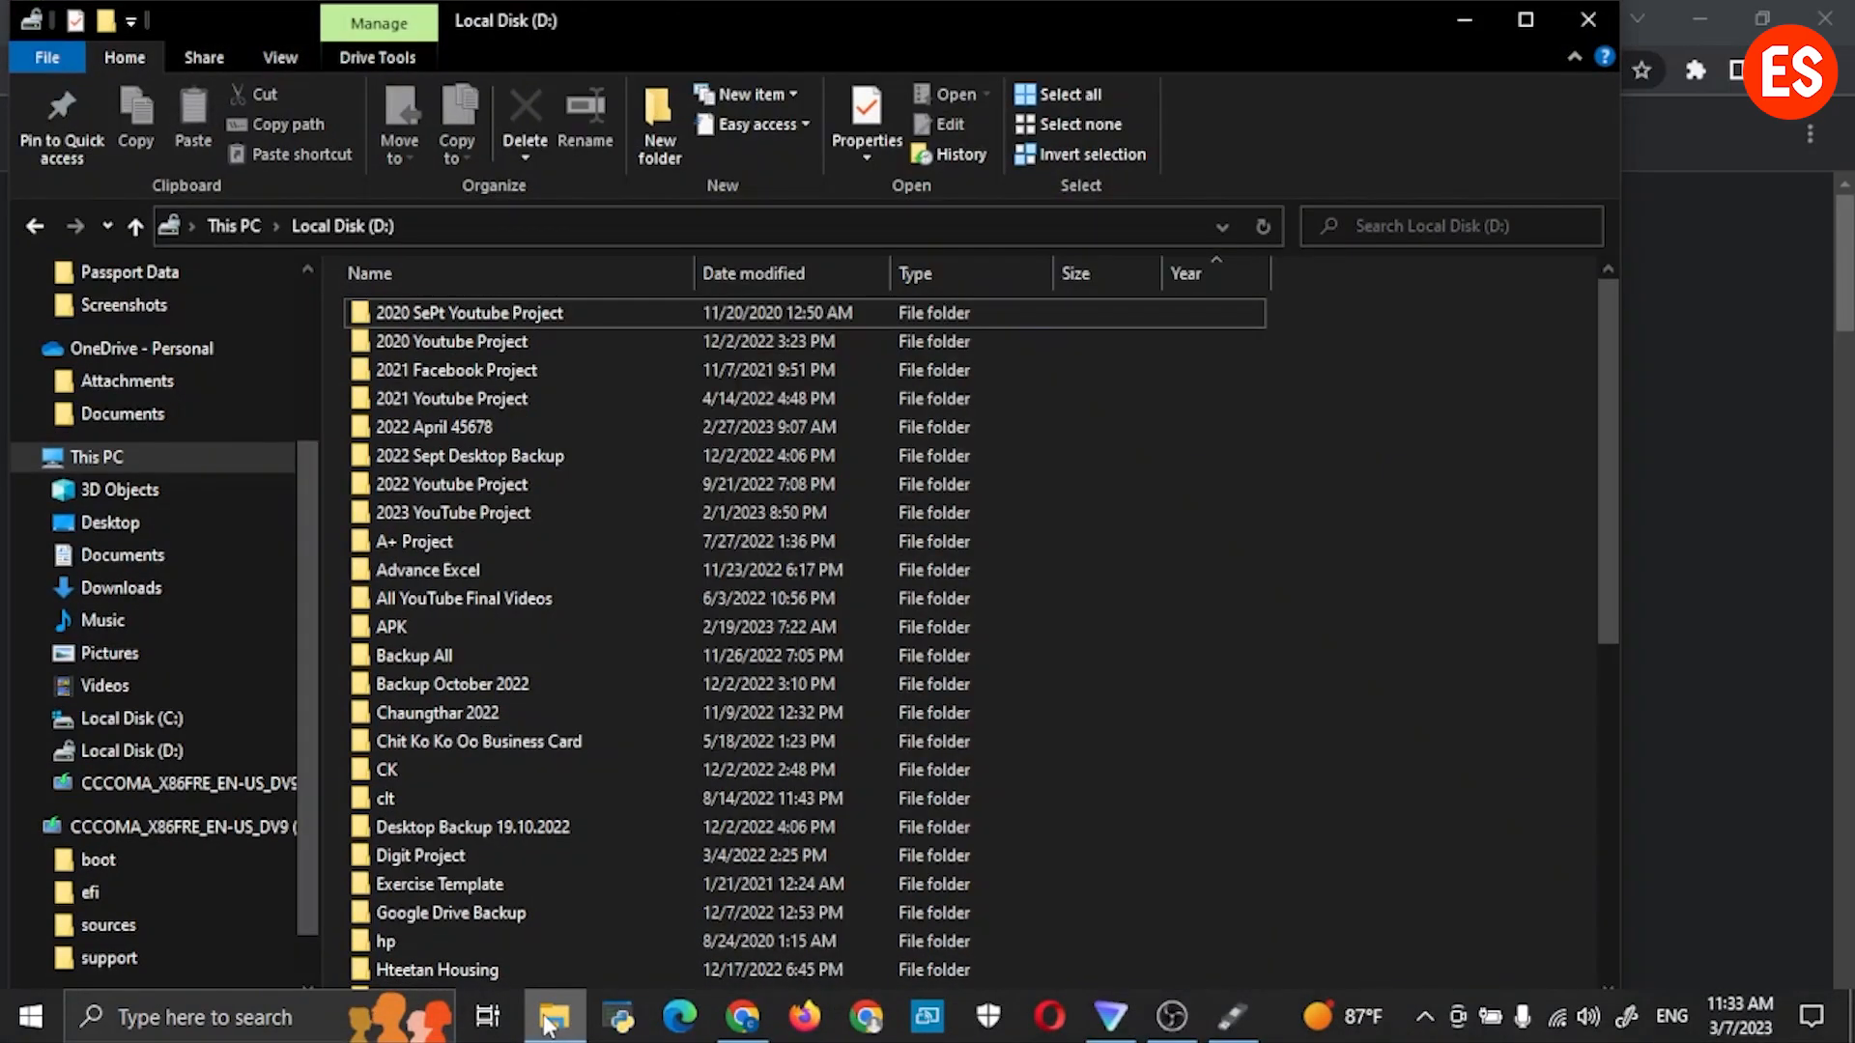
{"action": "left_click", "coordinate": [141, 454]}
{"action": "left_click", "coordinate": [1189, 613]}
{"action": "left_click", "coordinate": [1180, 616]}
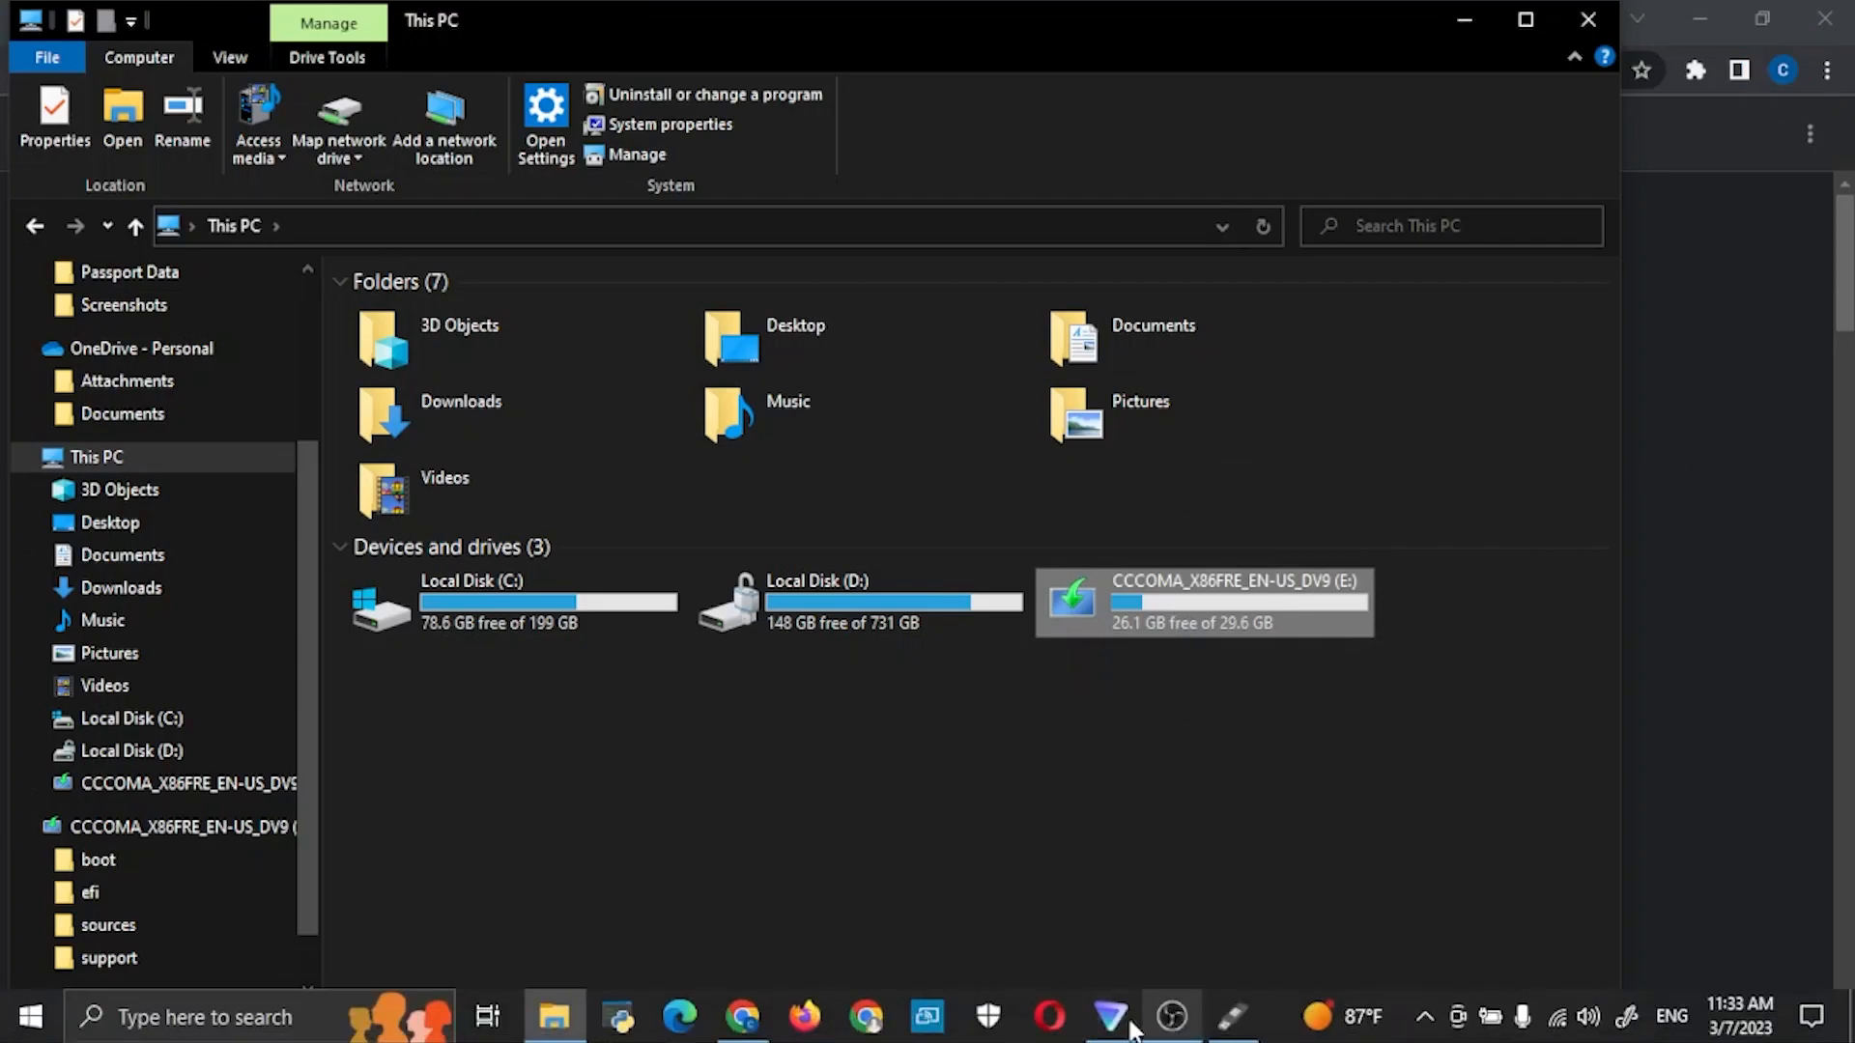
Step: Return to Rufus and use the CCCOMA_X86FRE_EN-US_DV9 (E:) [32 GB] drive as the device
{"action": "left_click", "coordinate": [1232, 1019]}
{"action": "left_click", "coordinate": [711, 201]}
{"action": "left_click", "coordinate": [715, 217]}
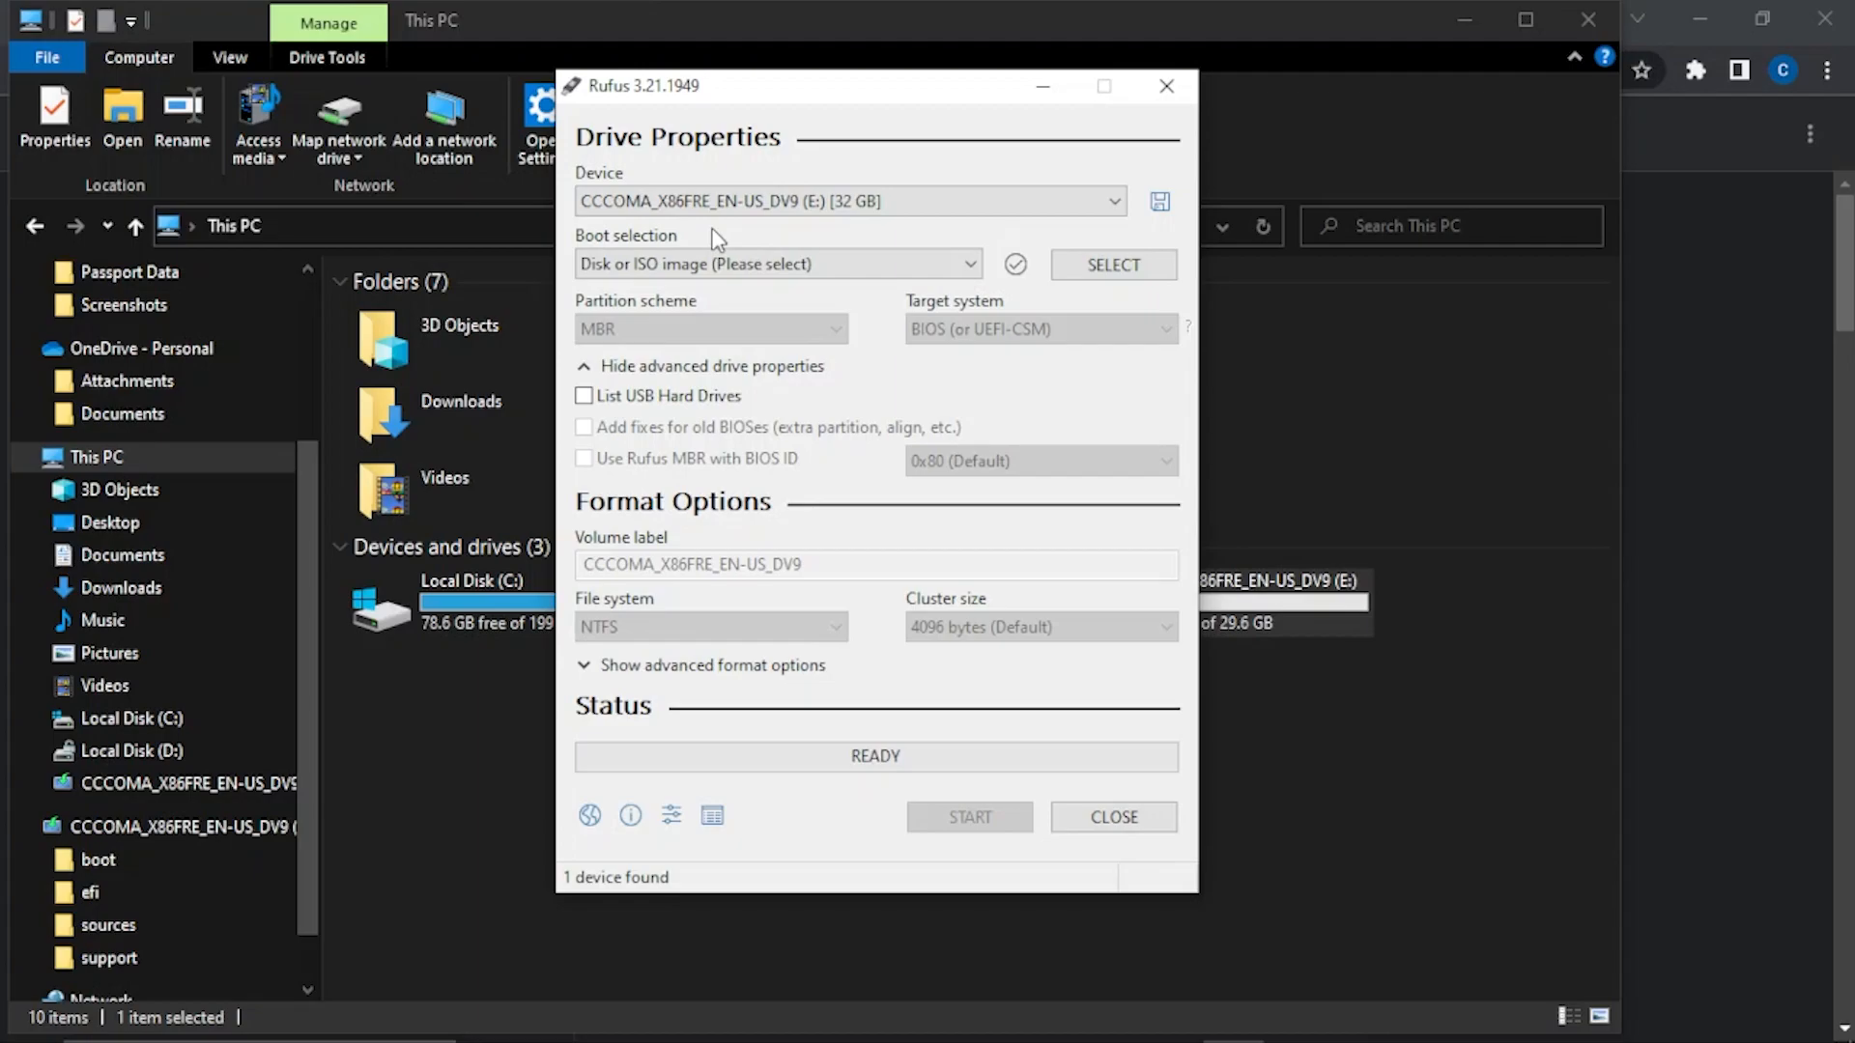
Step: Set the boot selection to Disk or ISO image and open the ISO file chooser
{"action": "left_click", "coordinate": [773, 263]}
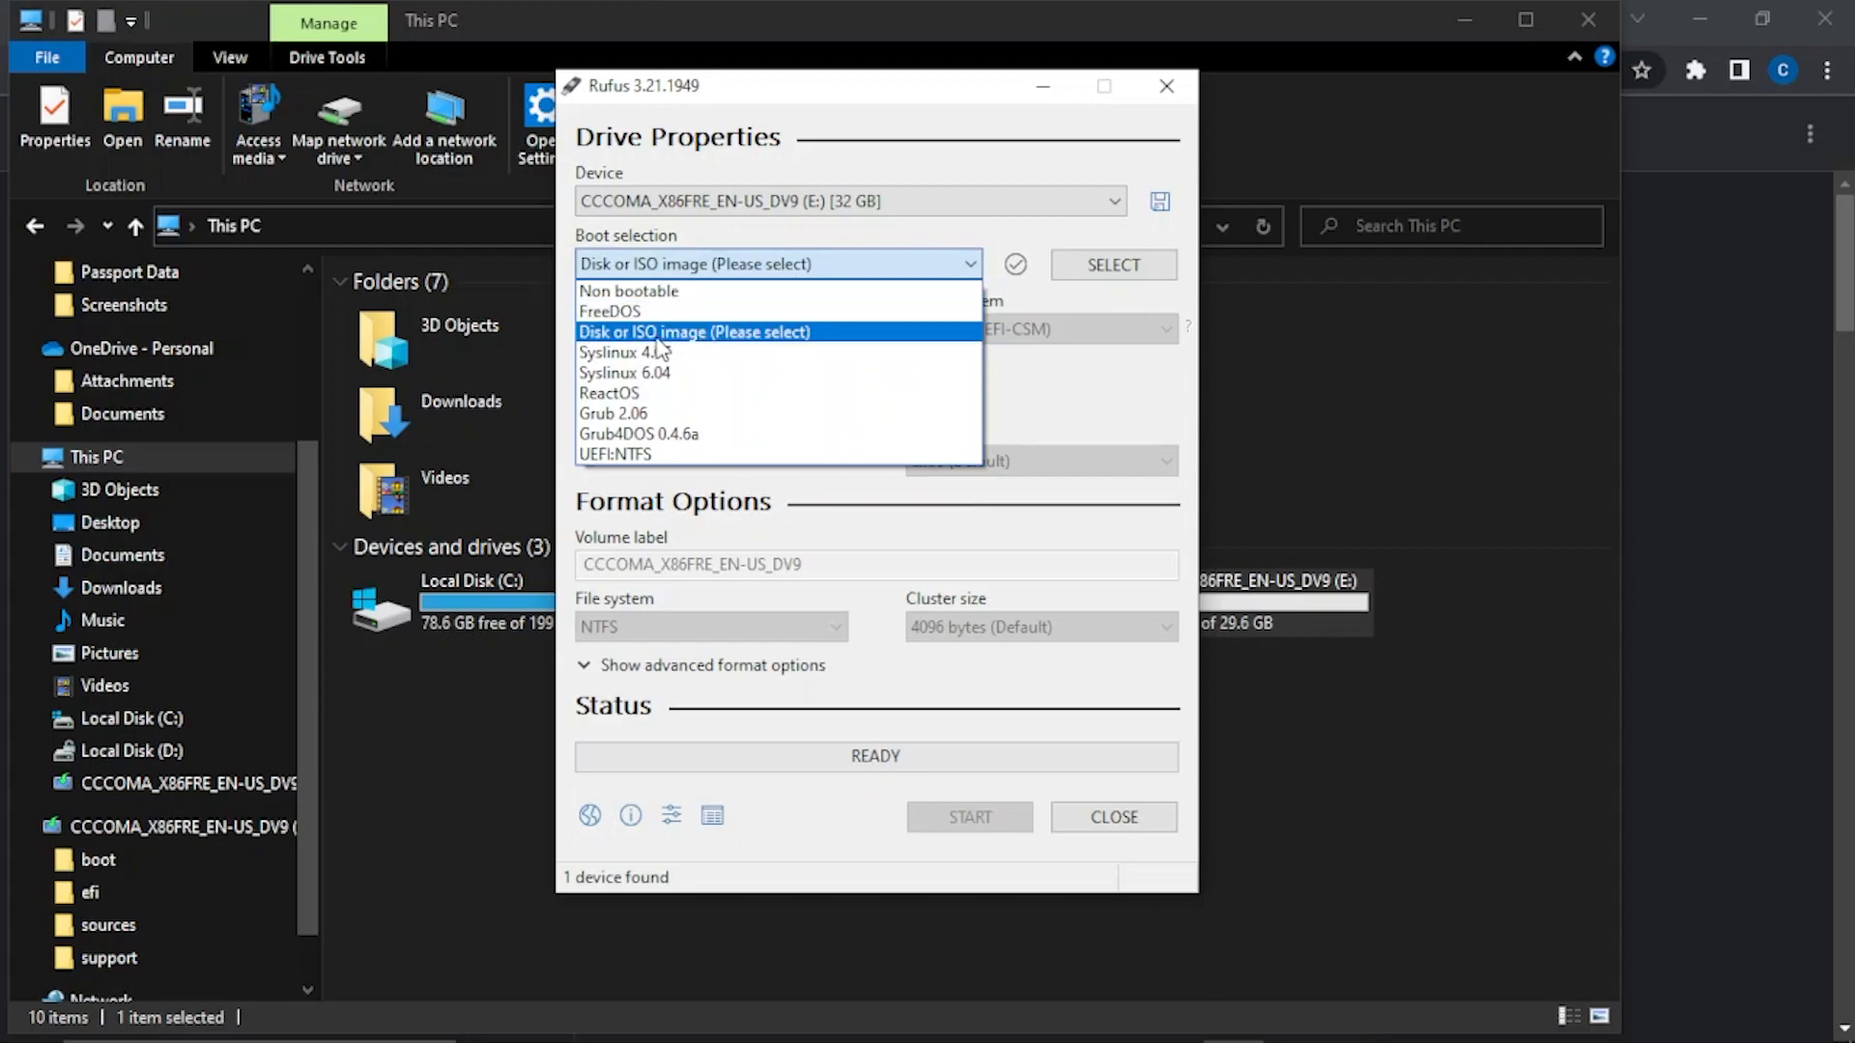
{"action": "left_click", "coordinate": [744, 332]}
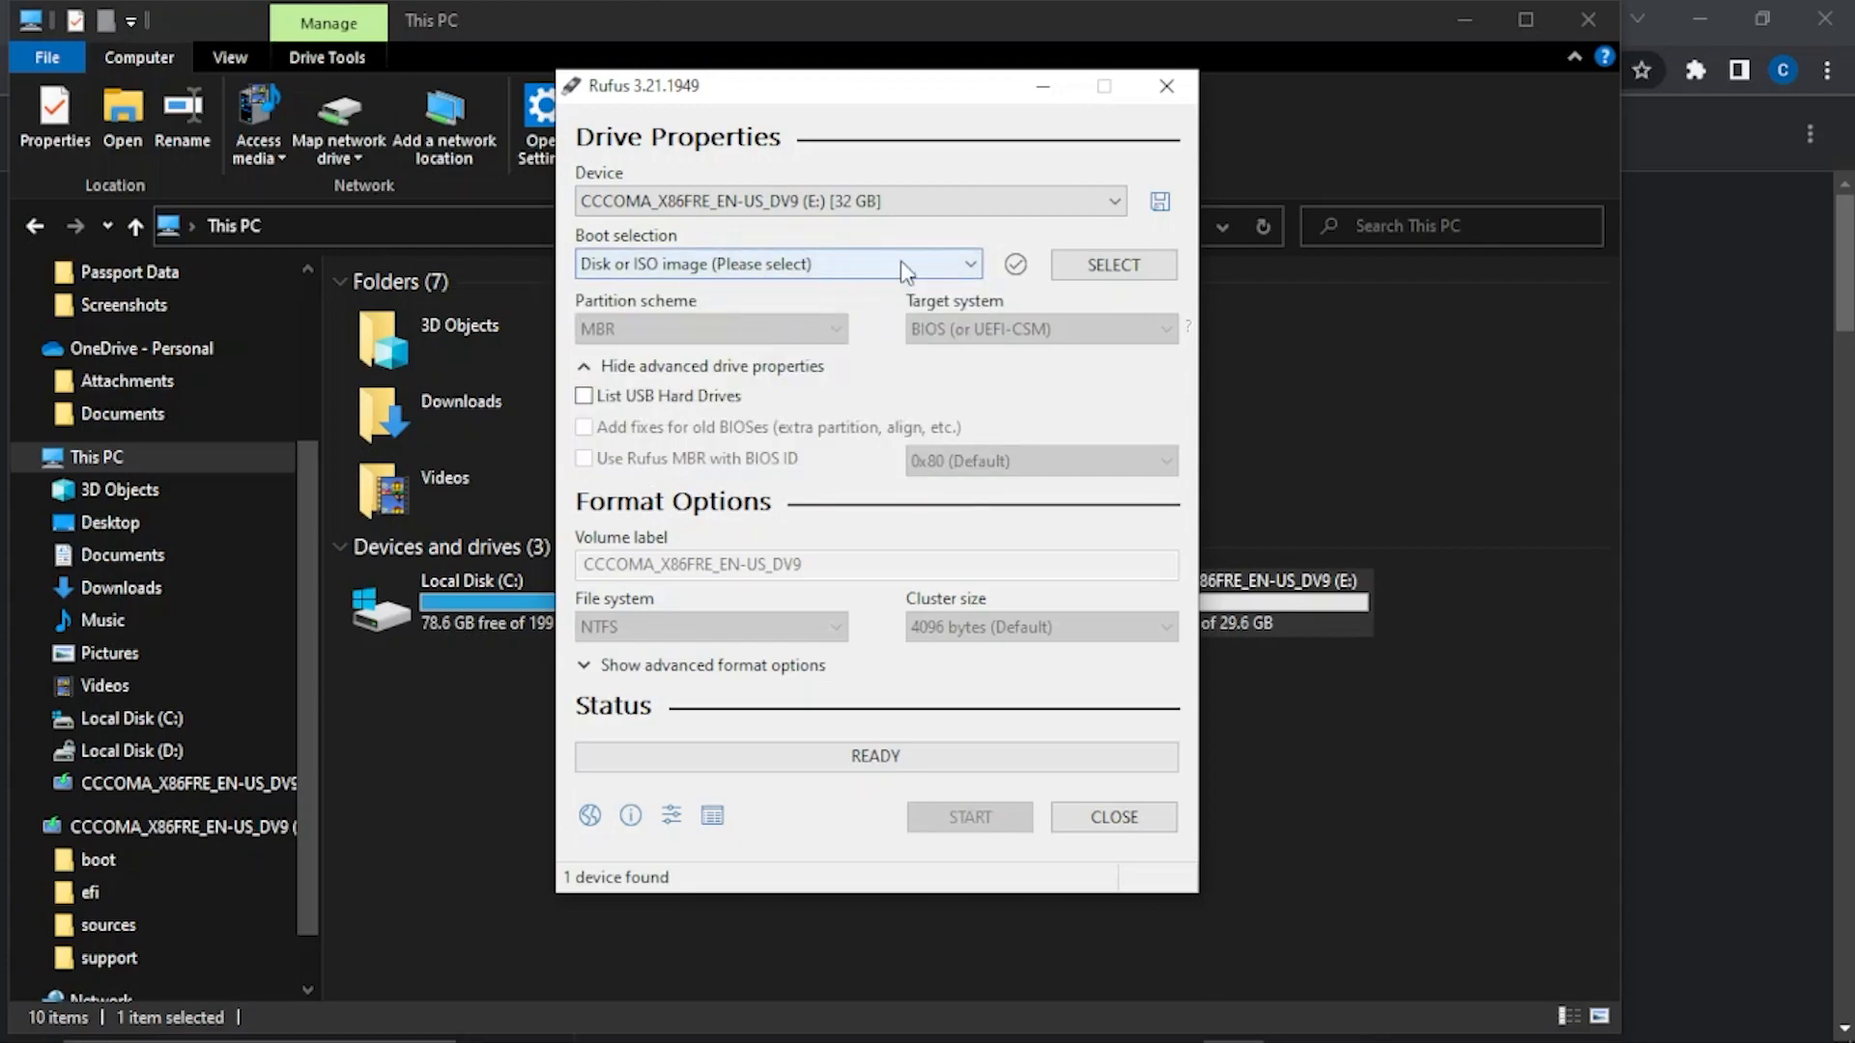
{"action": "left_click", "coordinate": [1116, 270]}
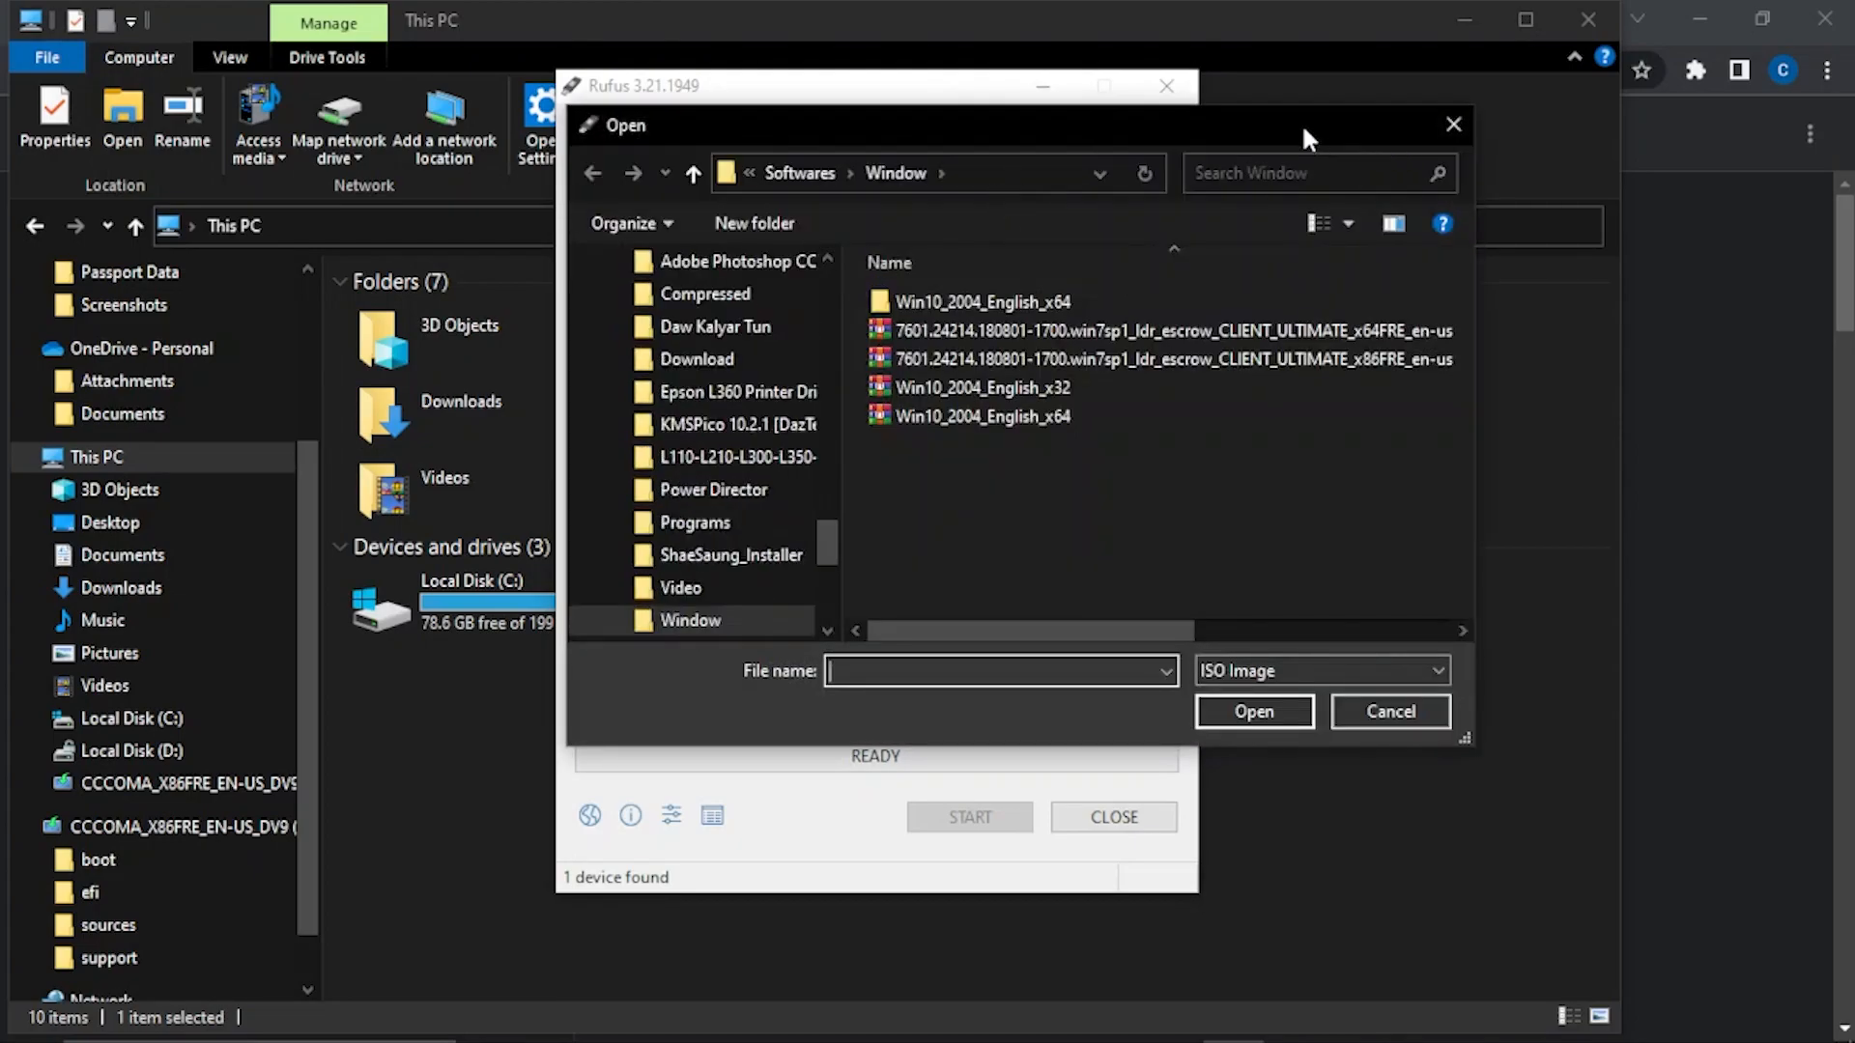
{"action": "left_click_drag", "start_coordinate": [1302, 123], "coordinate": [1251, 136]}
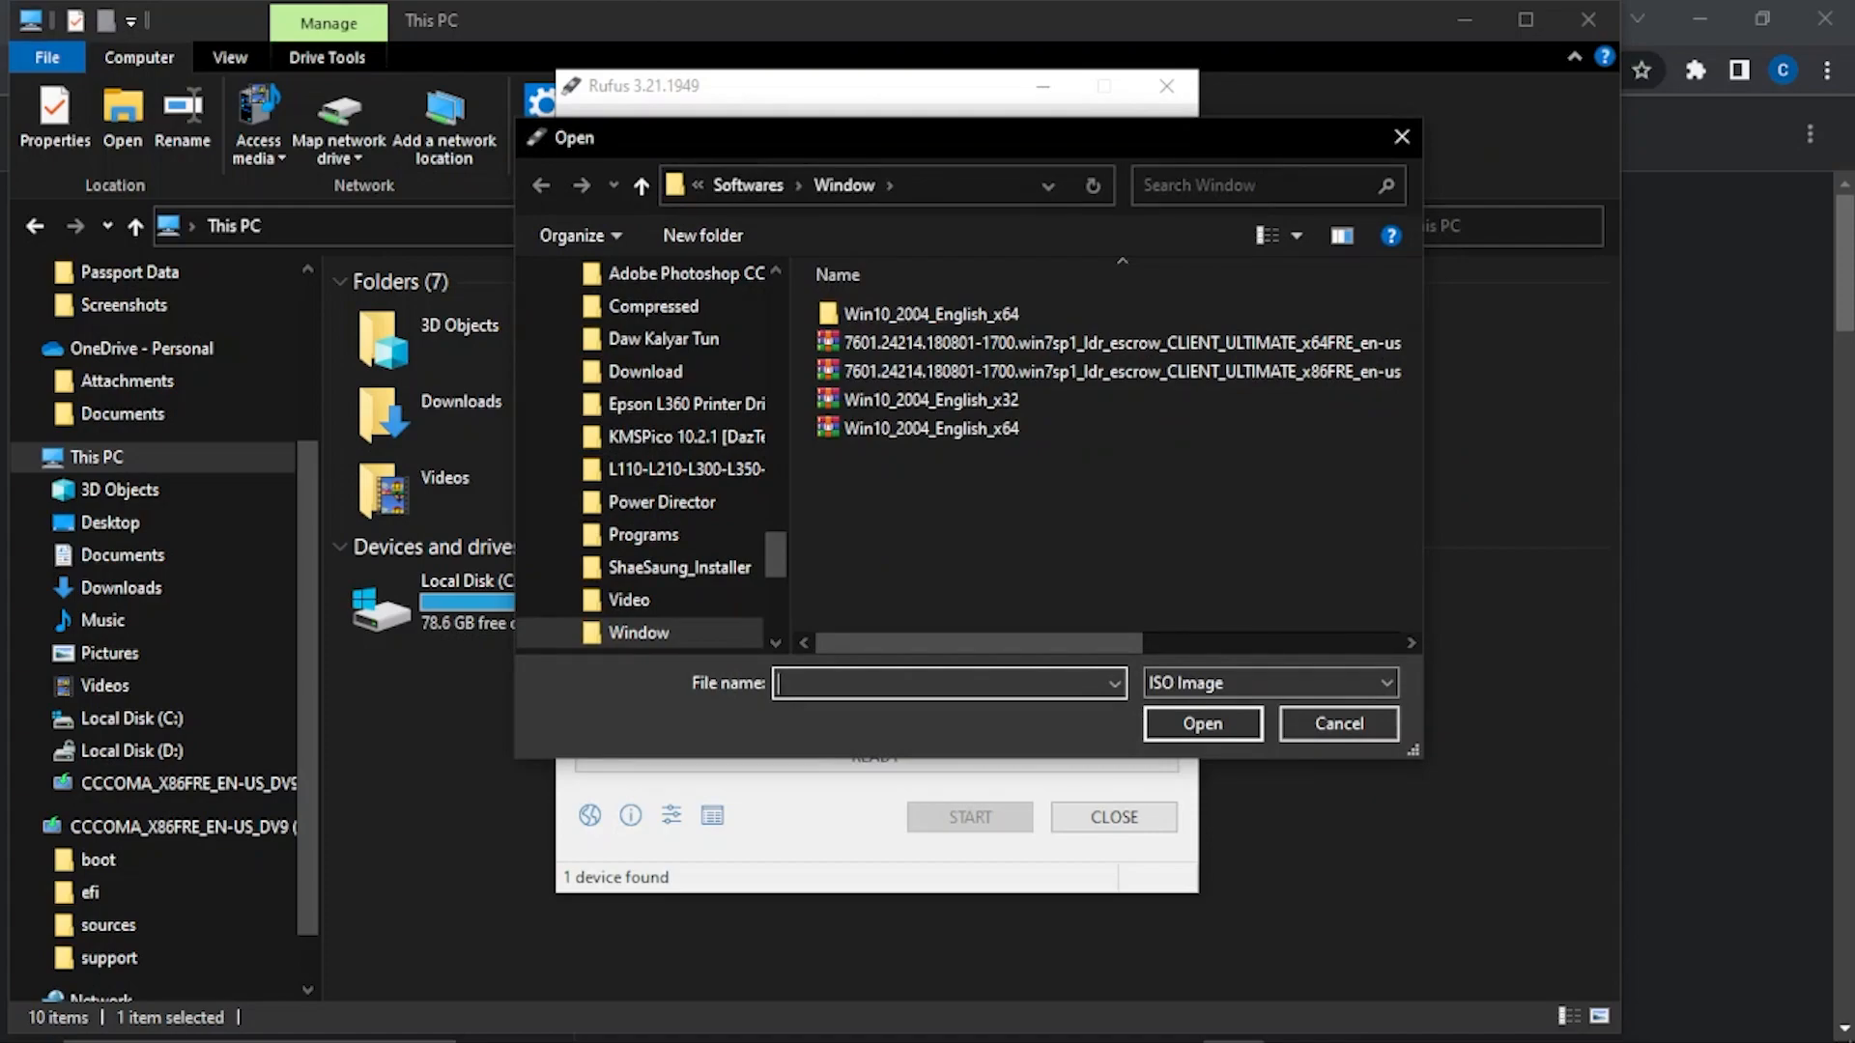
Step: Switch to Chrome to view the Win10_22H2_English_x32.iso download entry, and minimize the browser
{"action": "left_click", "coordinate": [746, 1022]}
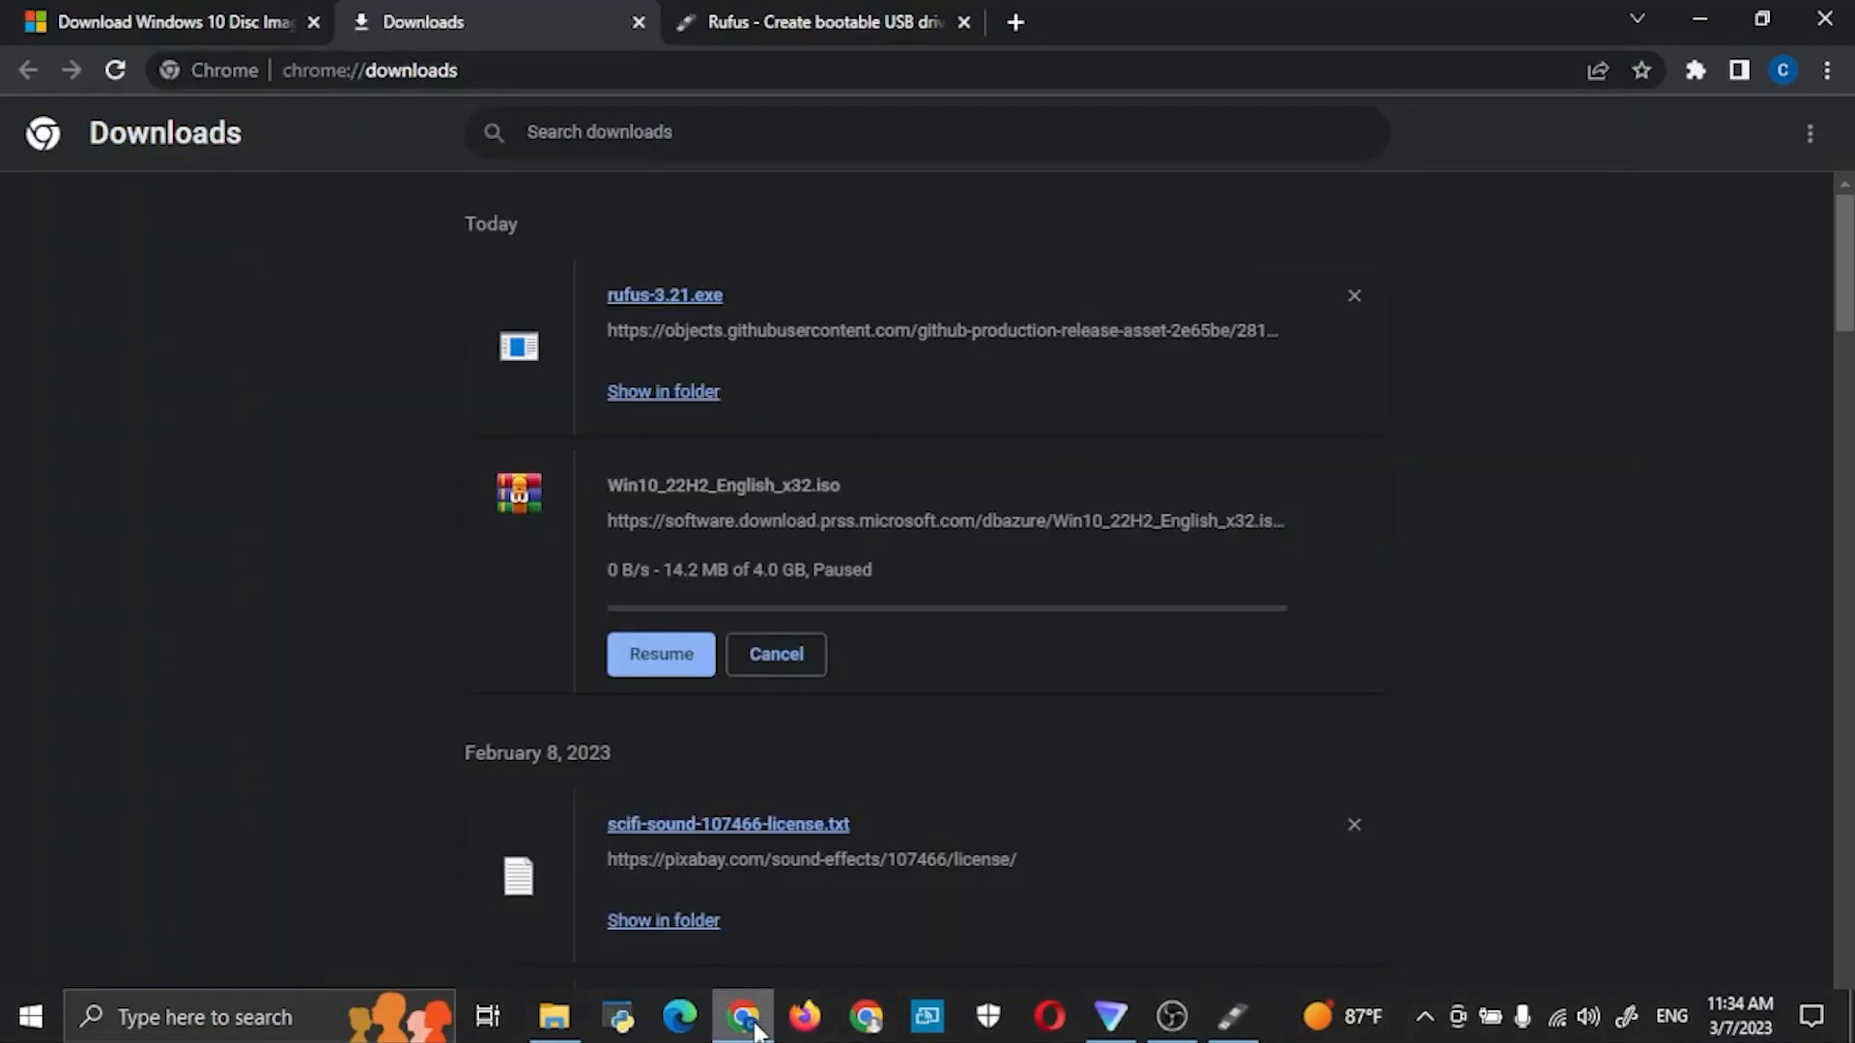
{"action": "left_click", "coordinate": [675, 667]}
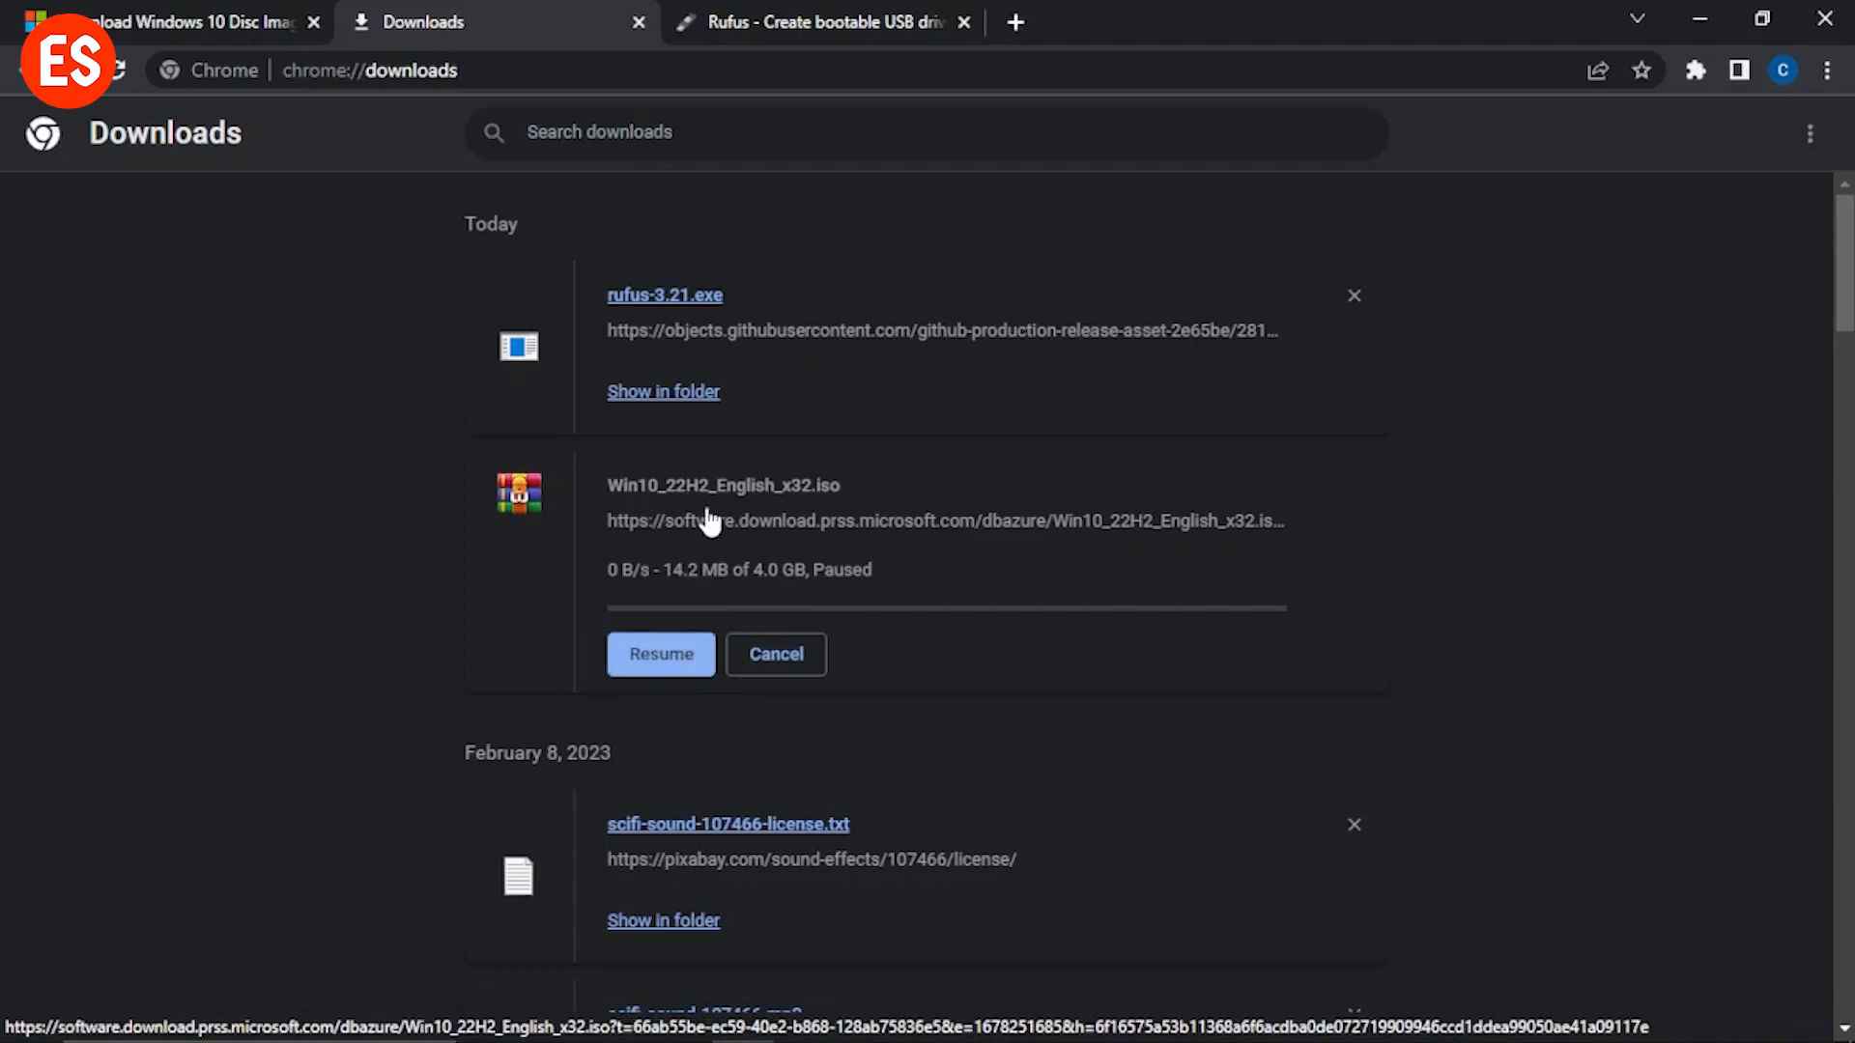
{"action": "left_click", "coordinate": [733, 493]}
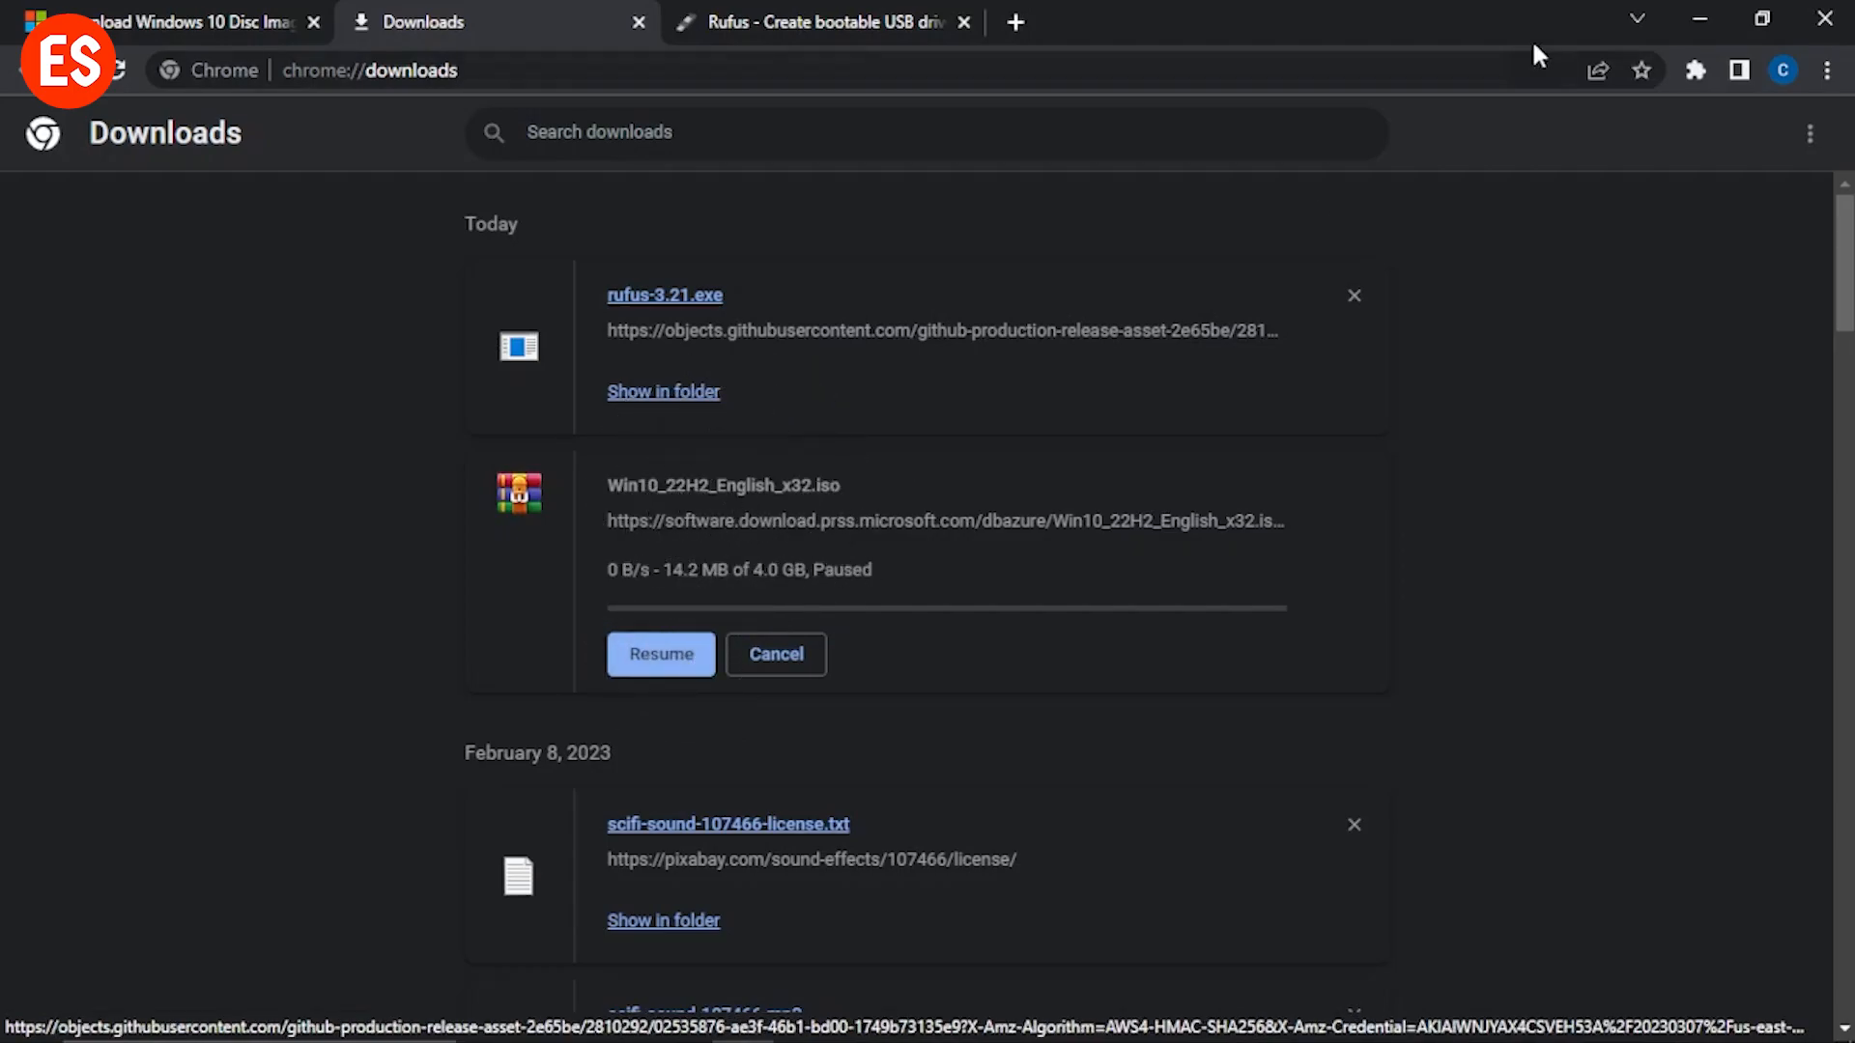
{"action": "left_click", "coordinate": [1695, 18]}
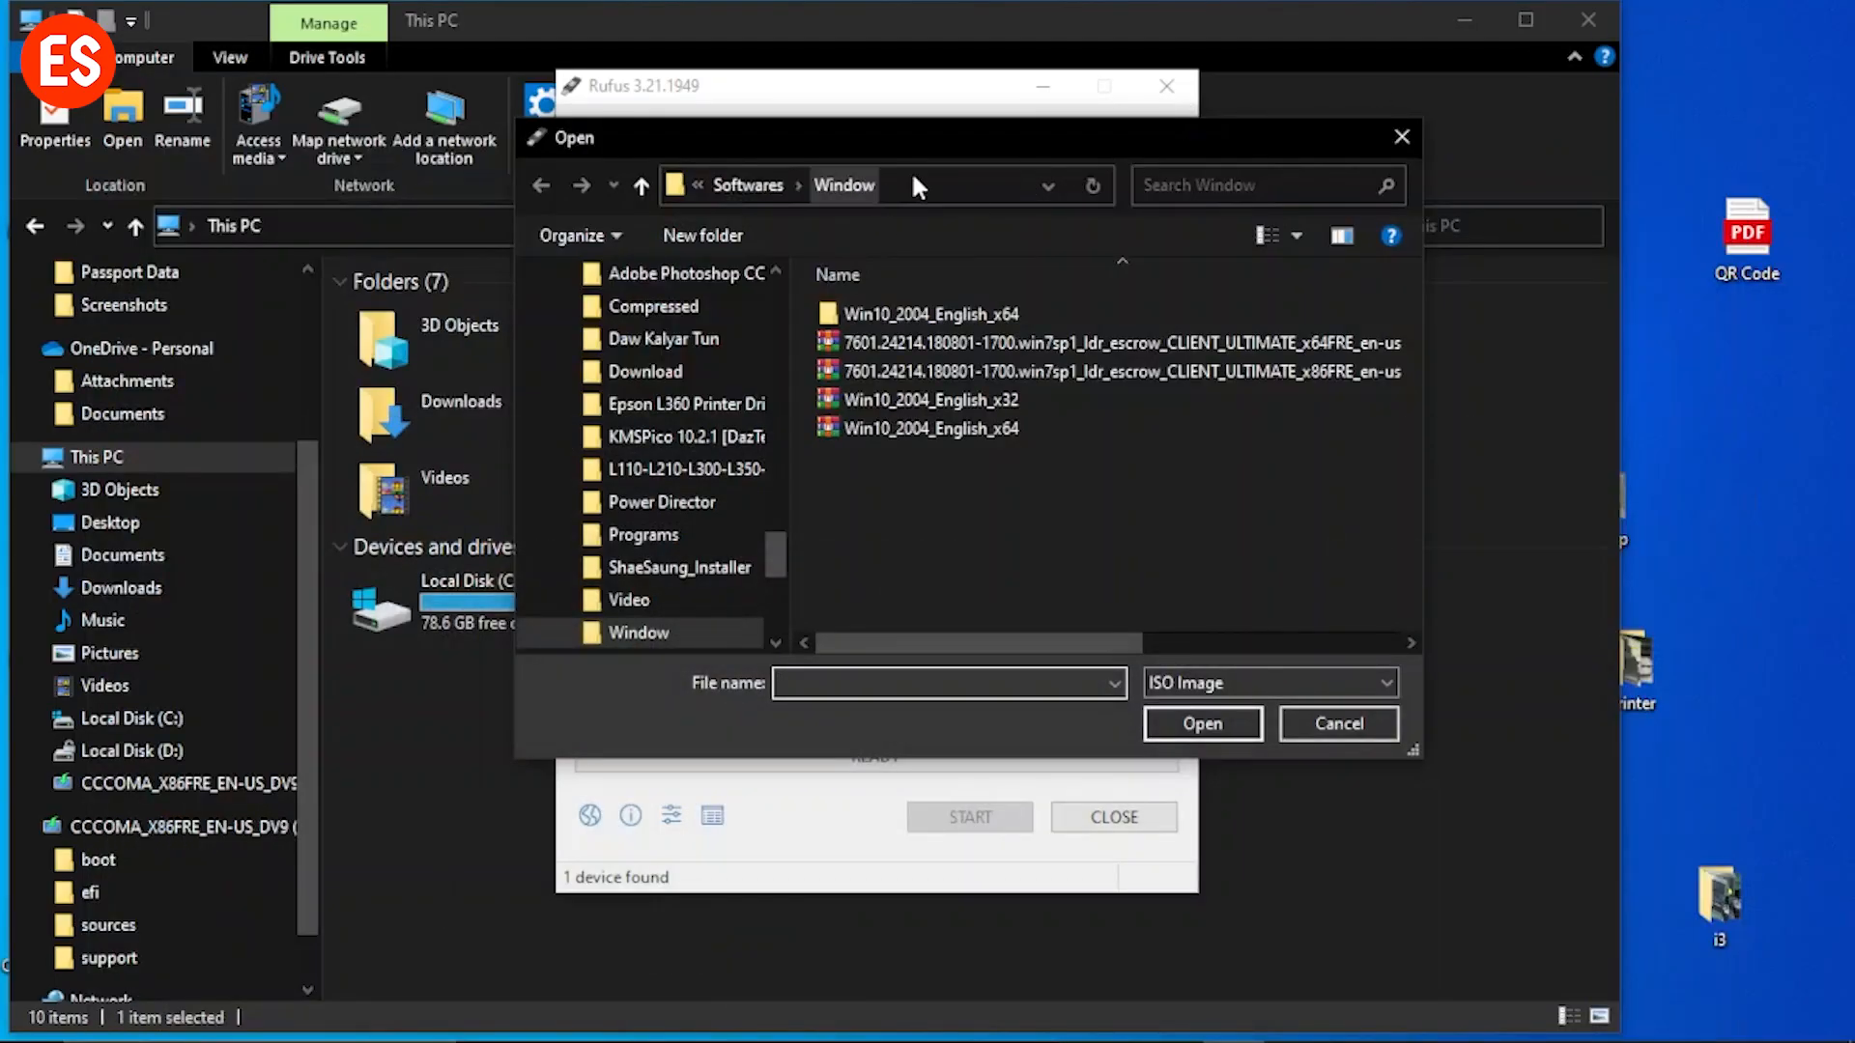
Step: Load the Win10_2004_English_x32 ISO image from the Window folder as the boot image
{"action": "left_click_drag", "start_coordinate": [948, 120], "coordinate": [943, 175]}
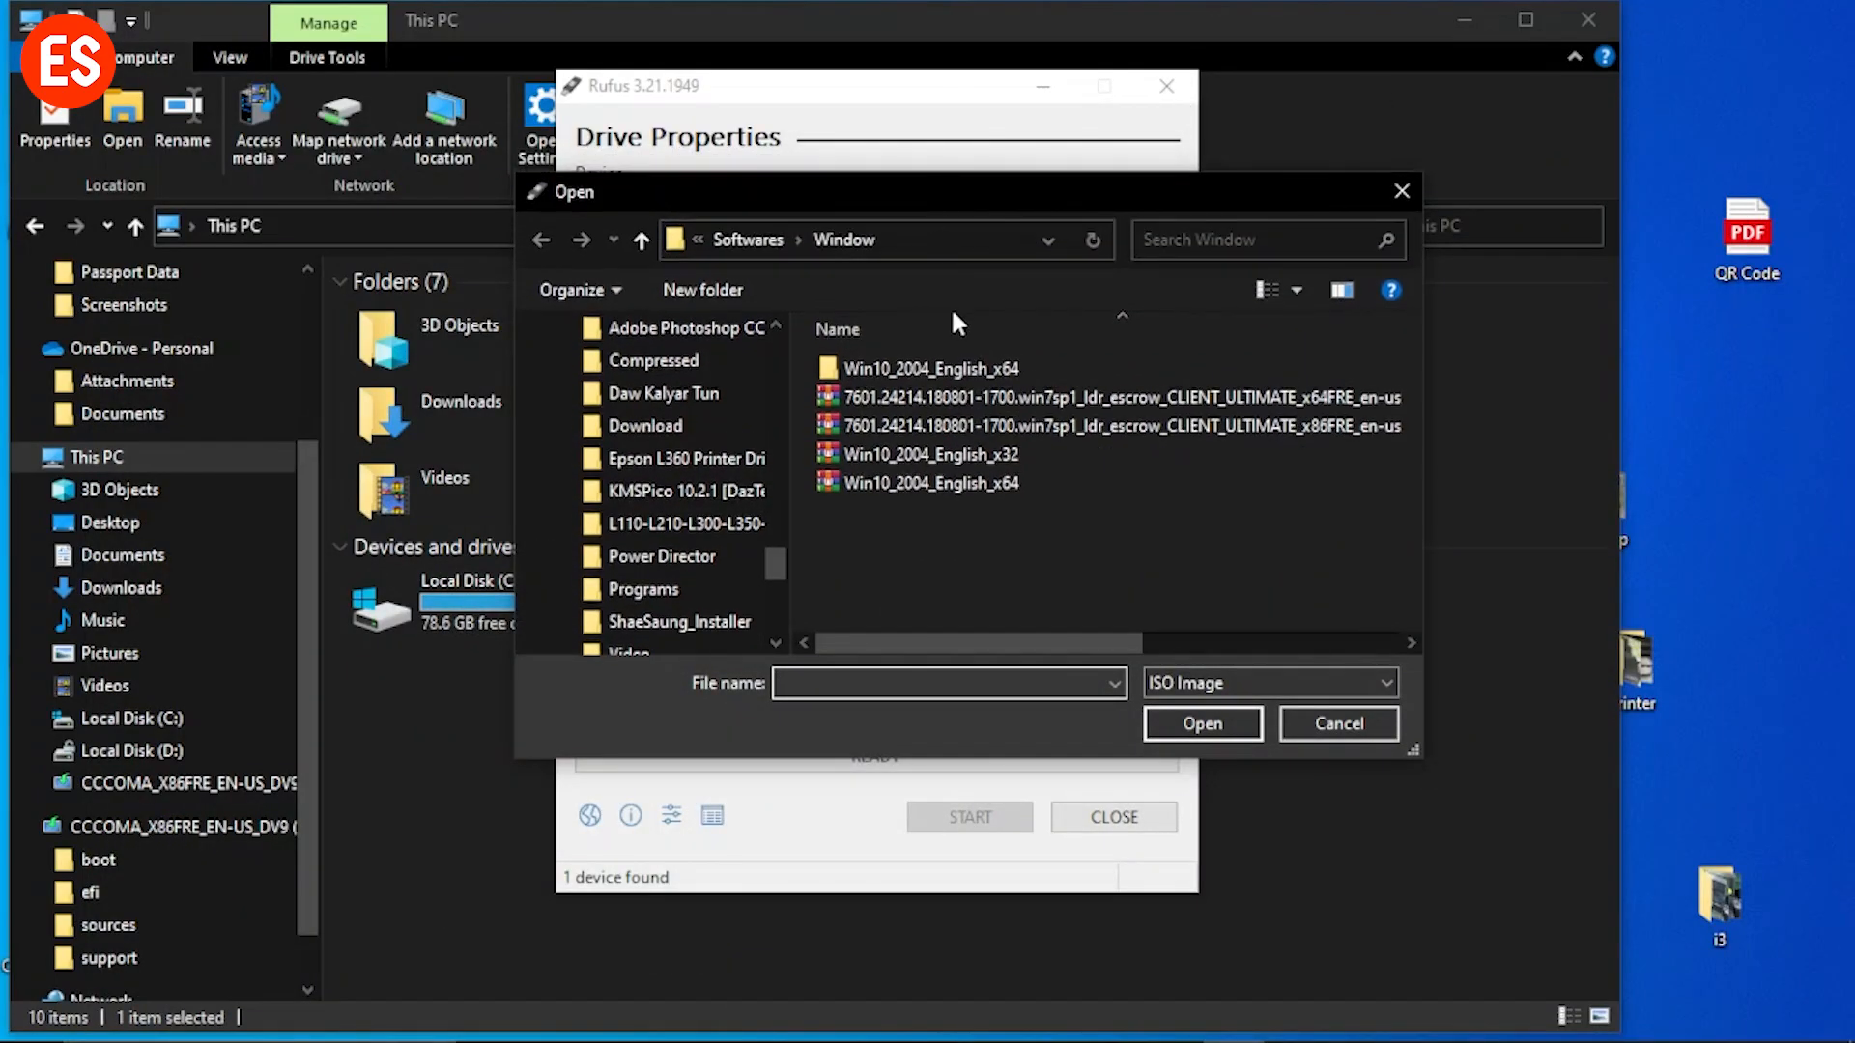
{"action": "left_click", "coordinate": [987, 460]}
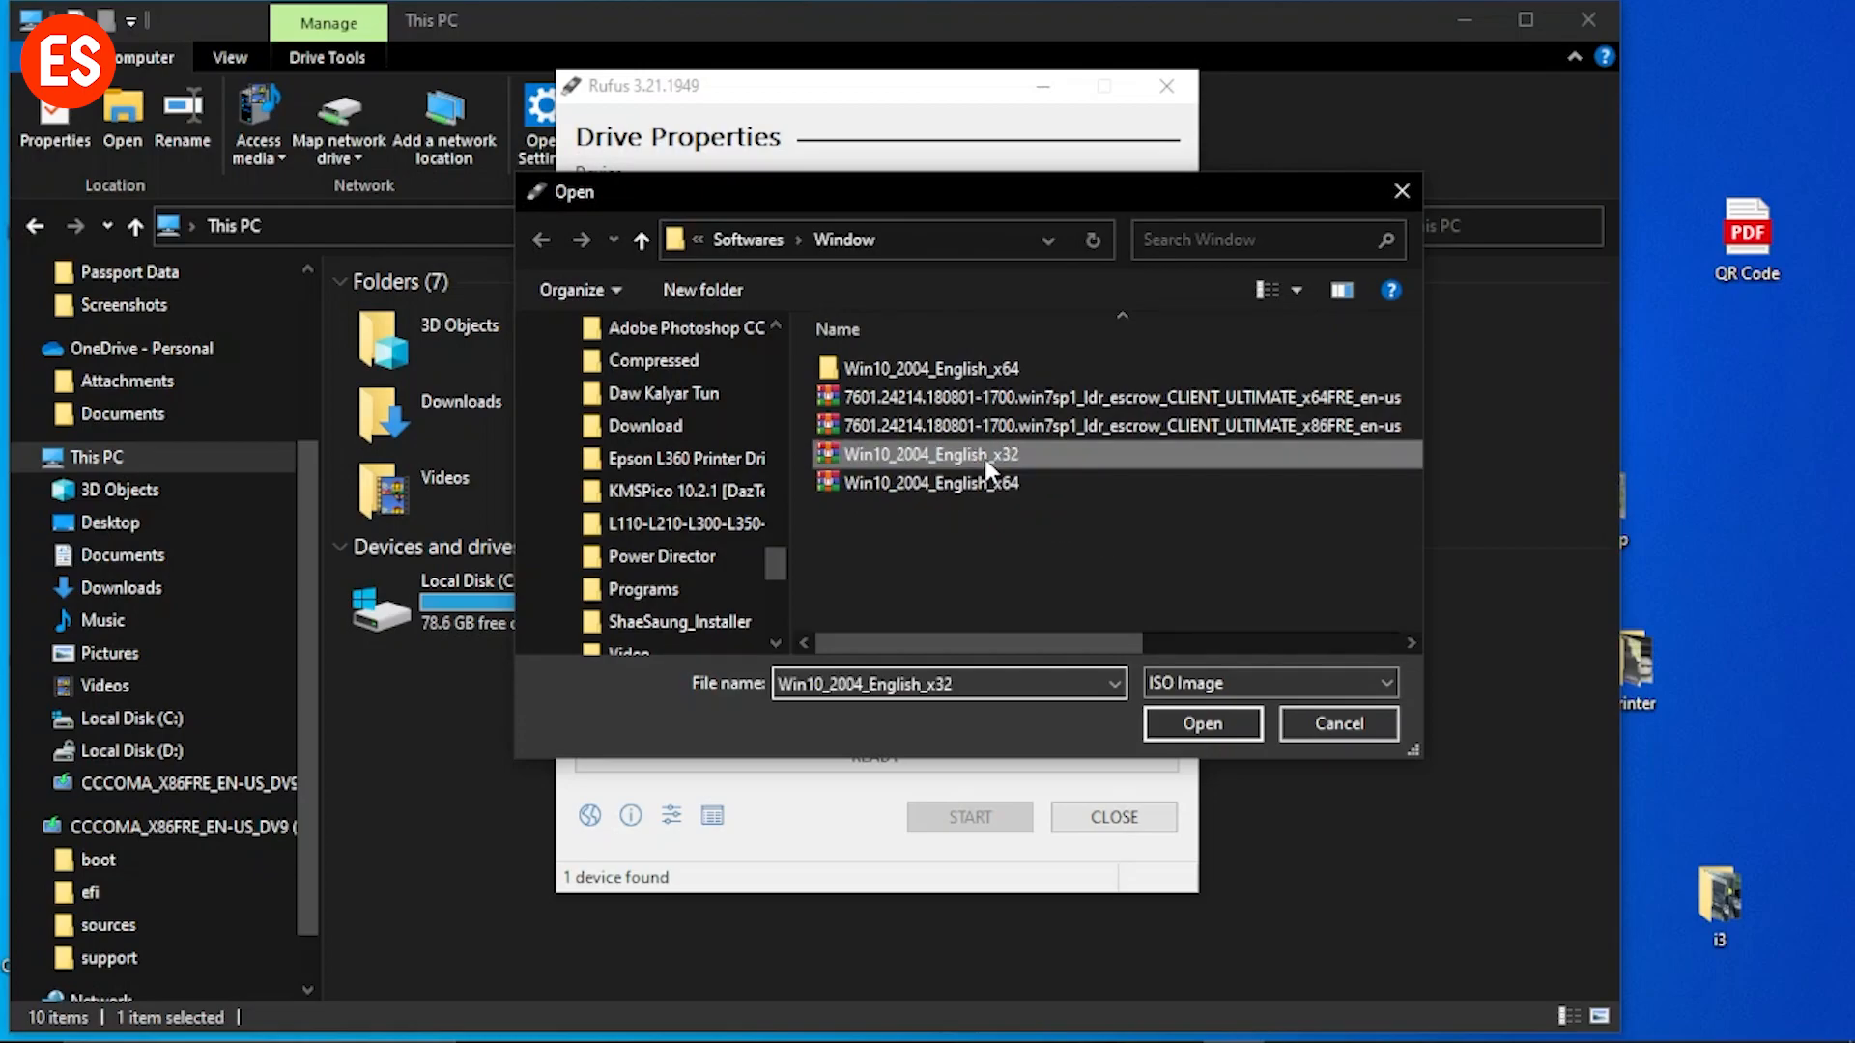
{"action": "left_click", "coordinate": [1198, 724]}
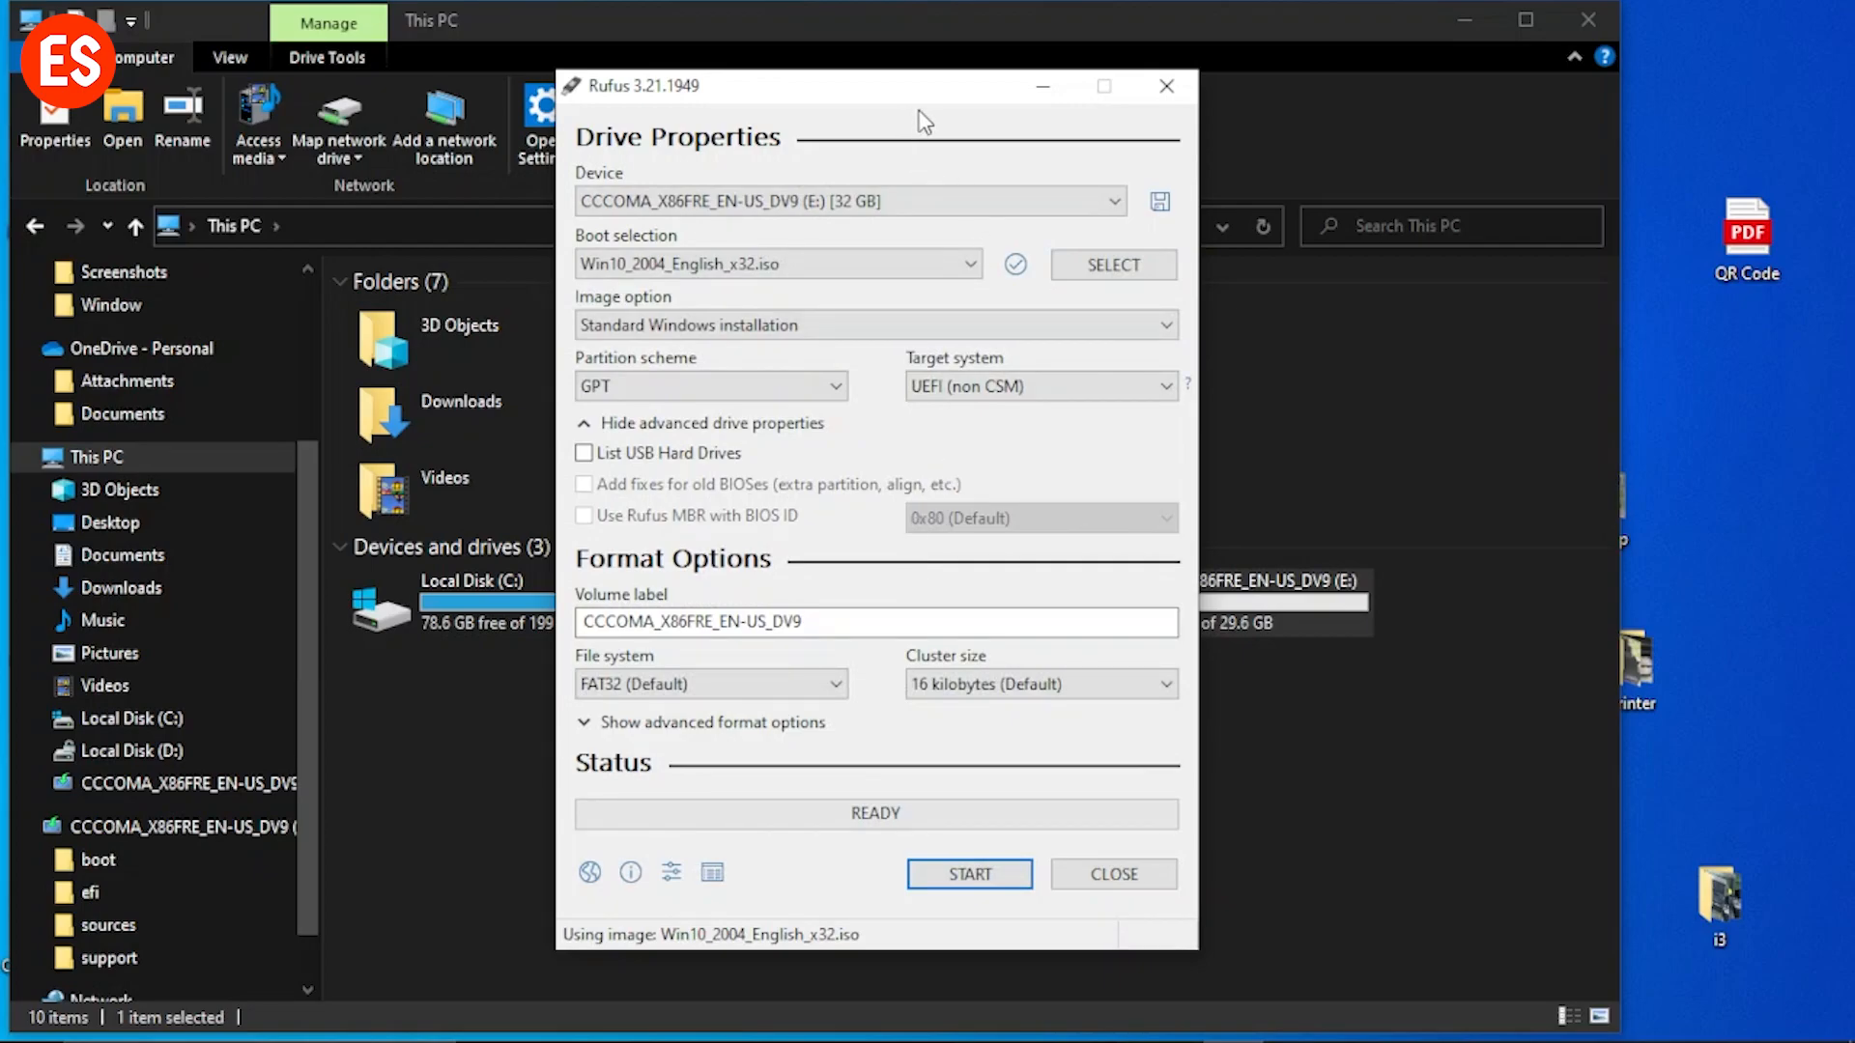
Step: Review the device, the partition scheme choices and the volume label text for the bootable drive
{"action": "left_click", "coordinate": [753, 199]}
{"action": "left_click", "coordinate": [754, 199]}
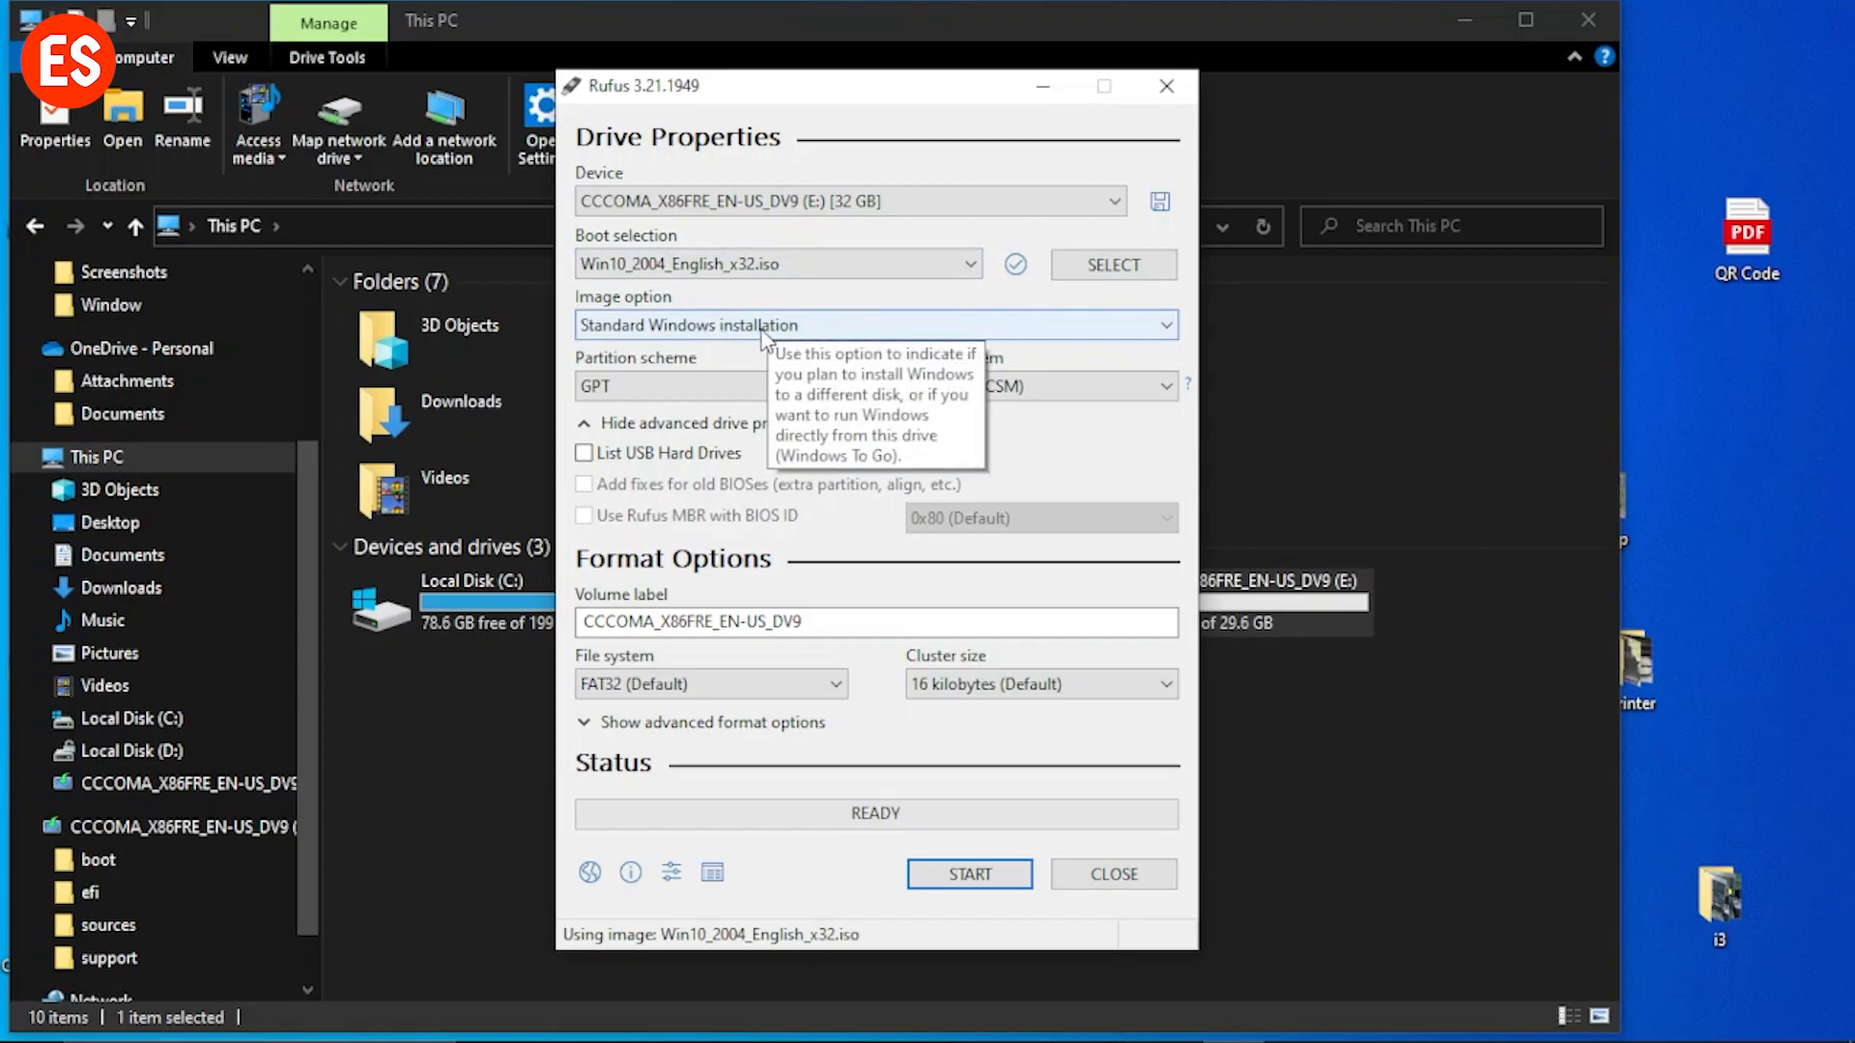
{"action": "left_click", "coordinate": [662, 389]}
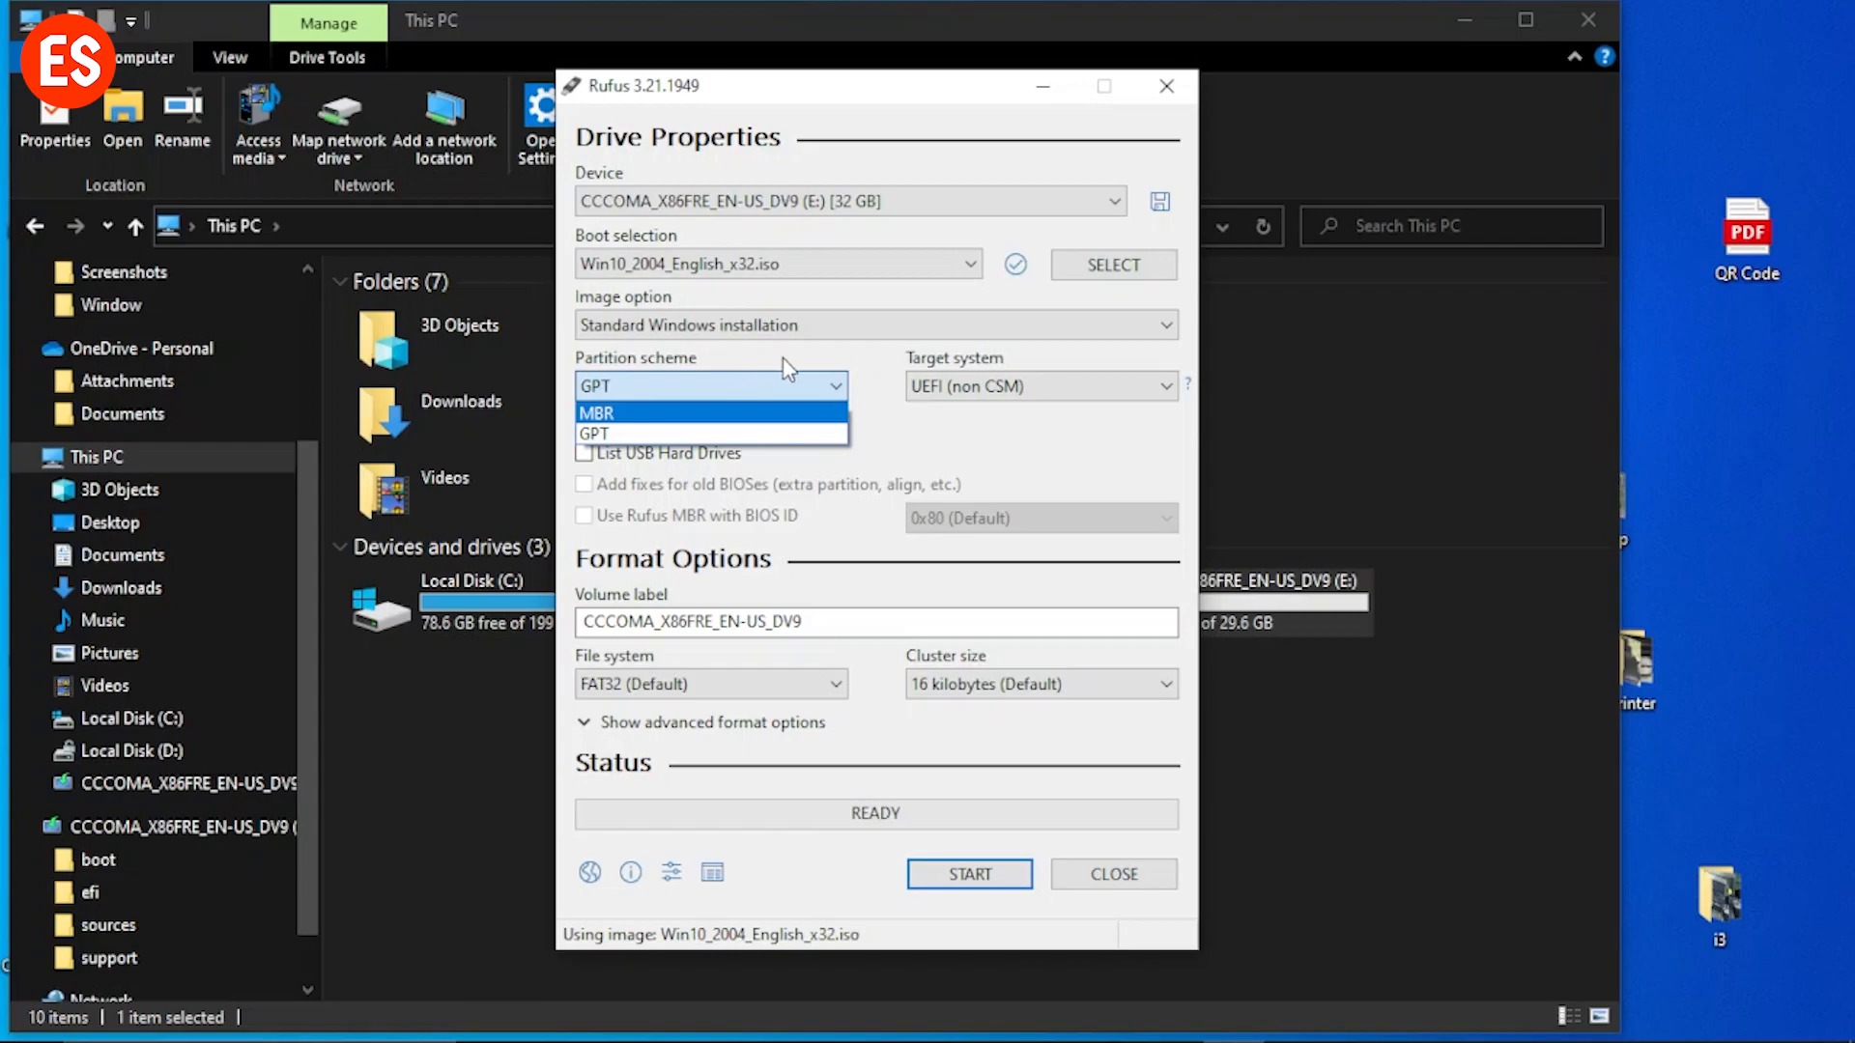
{"action": "left_click", "coordinate": [933, 444]}
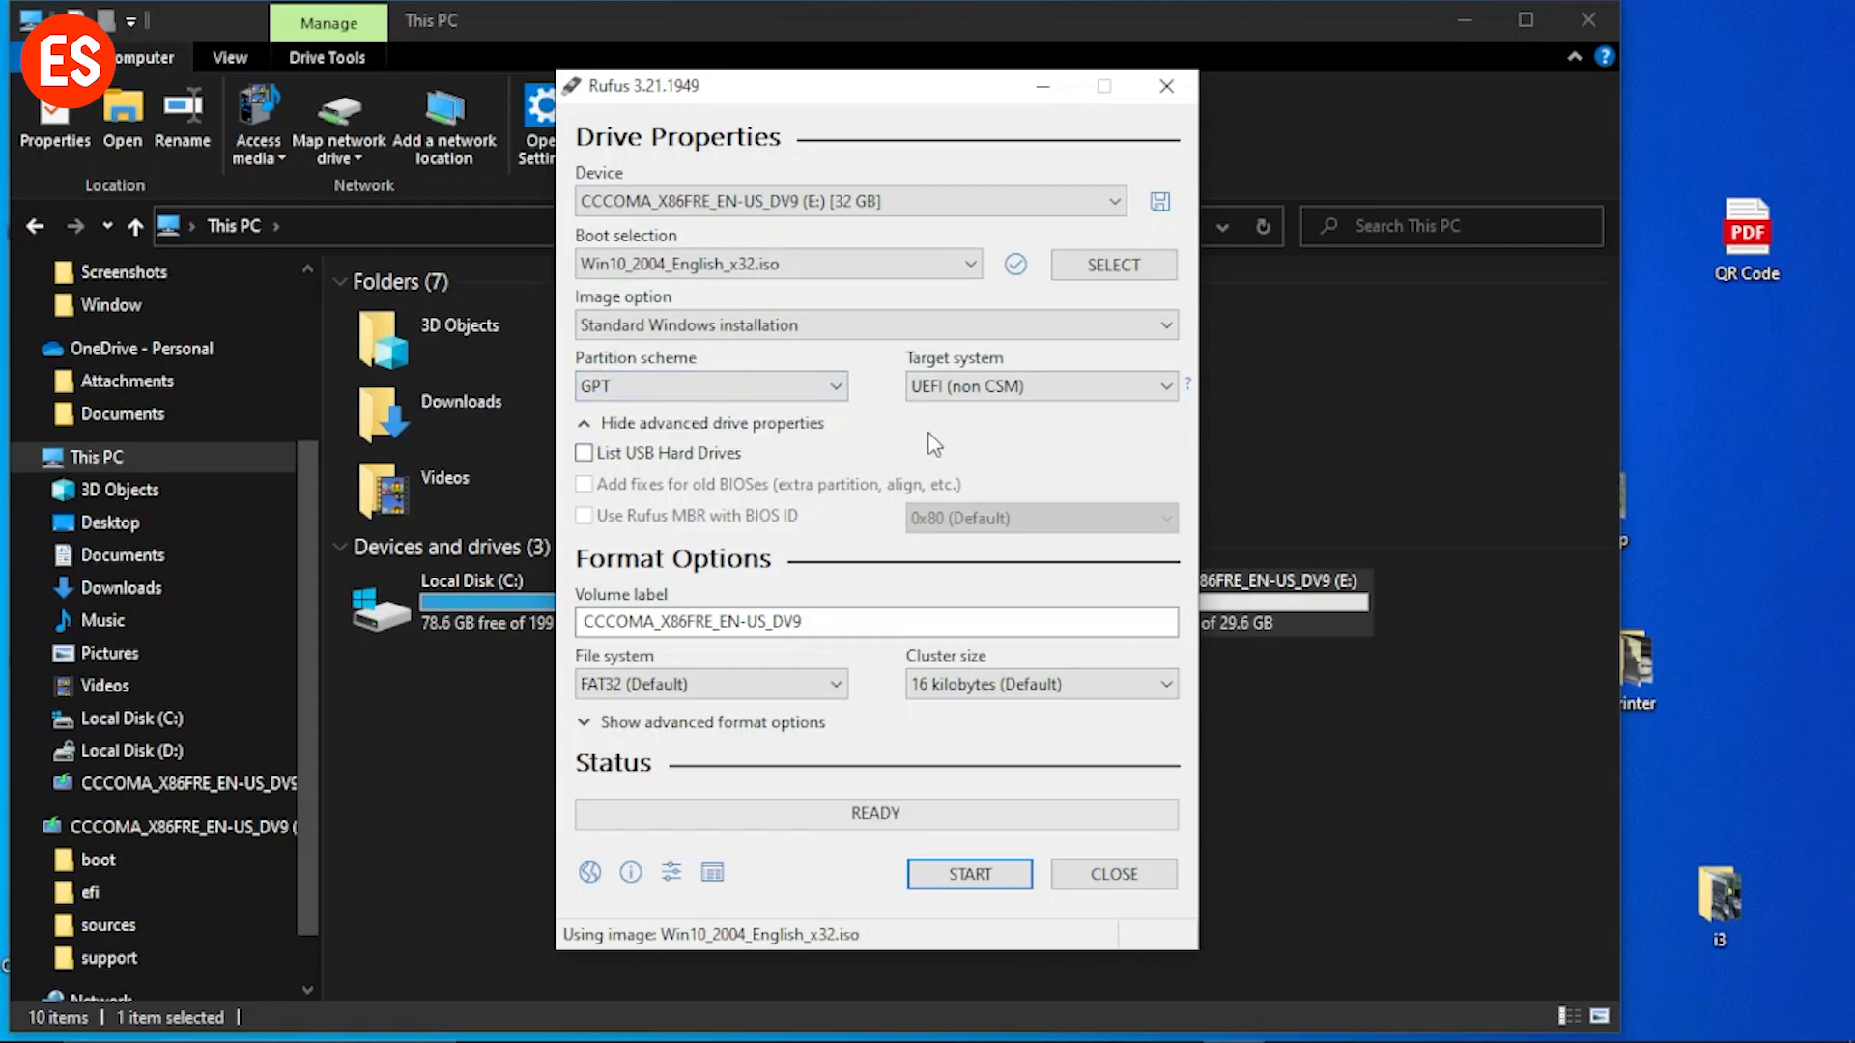
{"action": "left_click", "coordinate": [824, 623]}
{"action": "key", "text": "Left"}
{"action": "key", "text": "Left"}
{"action": "key", "text": "Left"}
{"action": "key", "text": "Left"}
{"action": "key", "text": "Left"}
{"action": "key", "text": "Left"}
{"action": "key", "text": "Left"}
{"action": "key", "text": "Left"}
{"action": "key", "text": "Left"}
{"action": "key", "text": "Left"}
{"action": "key", "text": "Left"}
Step: Write the image to the USB drive with data collection disabled, accepting the erasure of its data, and close Rufus
{"action": "left_click", "coordinate": [969, 882]}
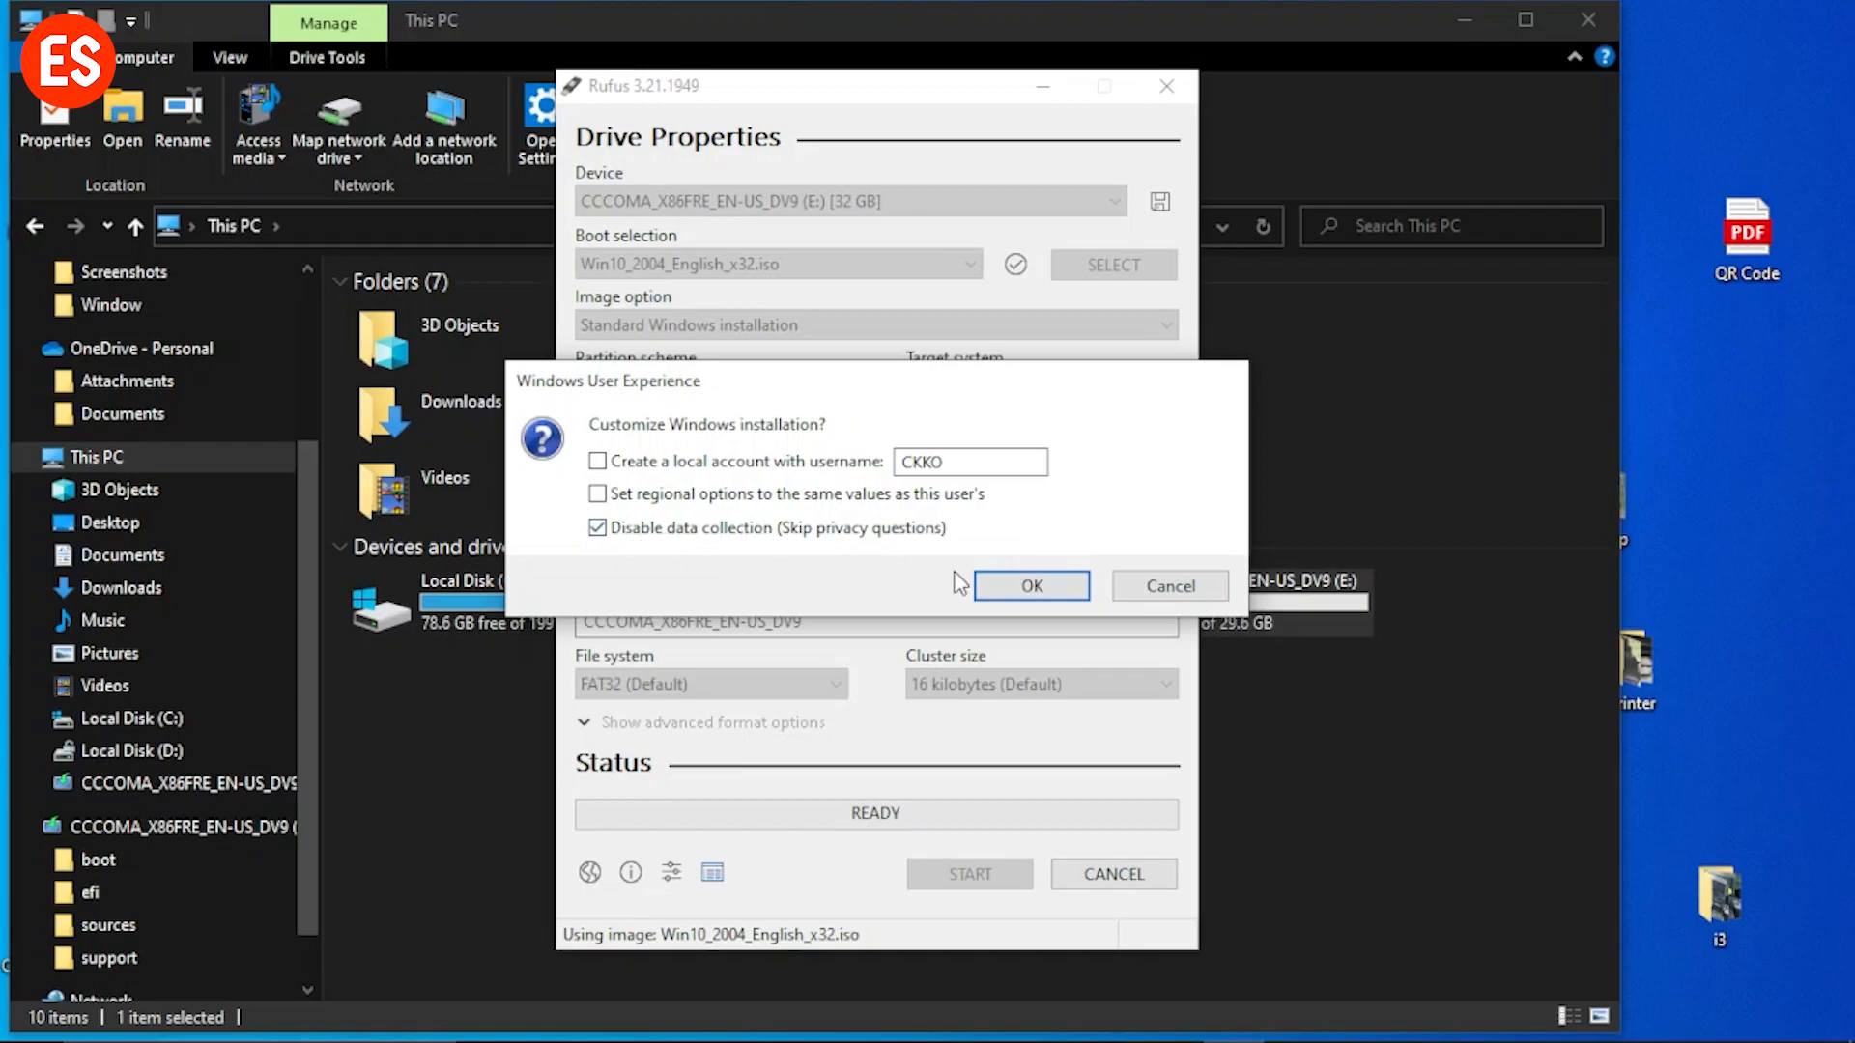
{"action": "left_click", "coordinate": [1009, 590]}
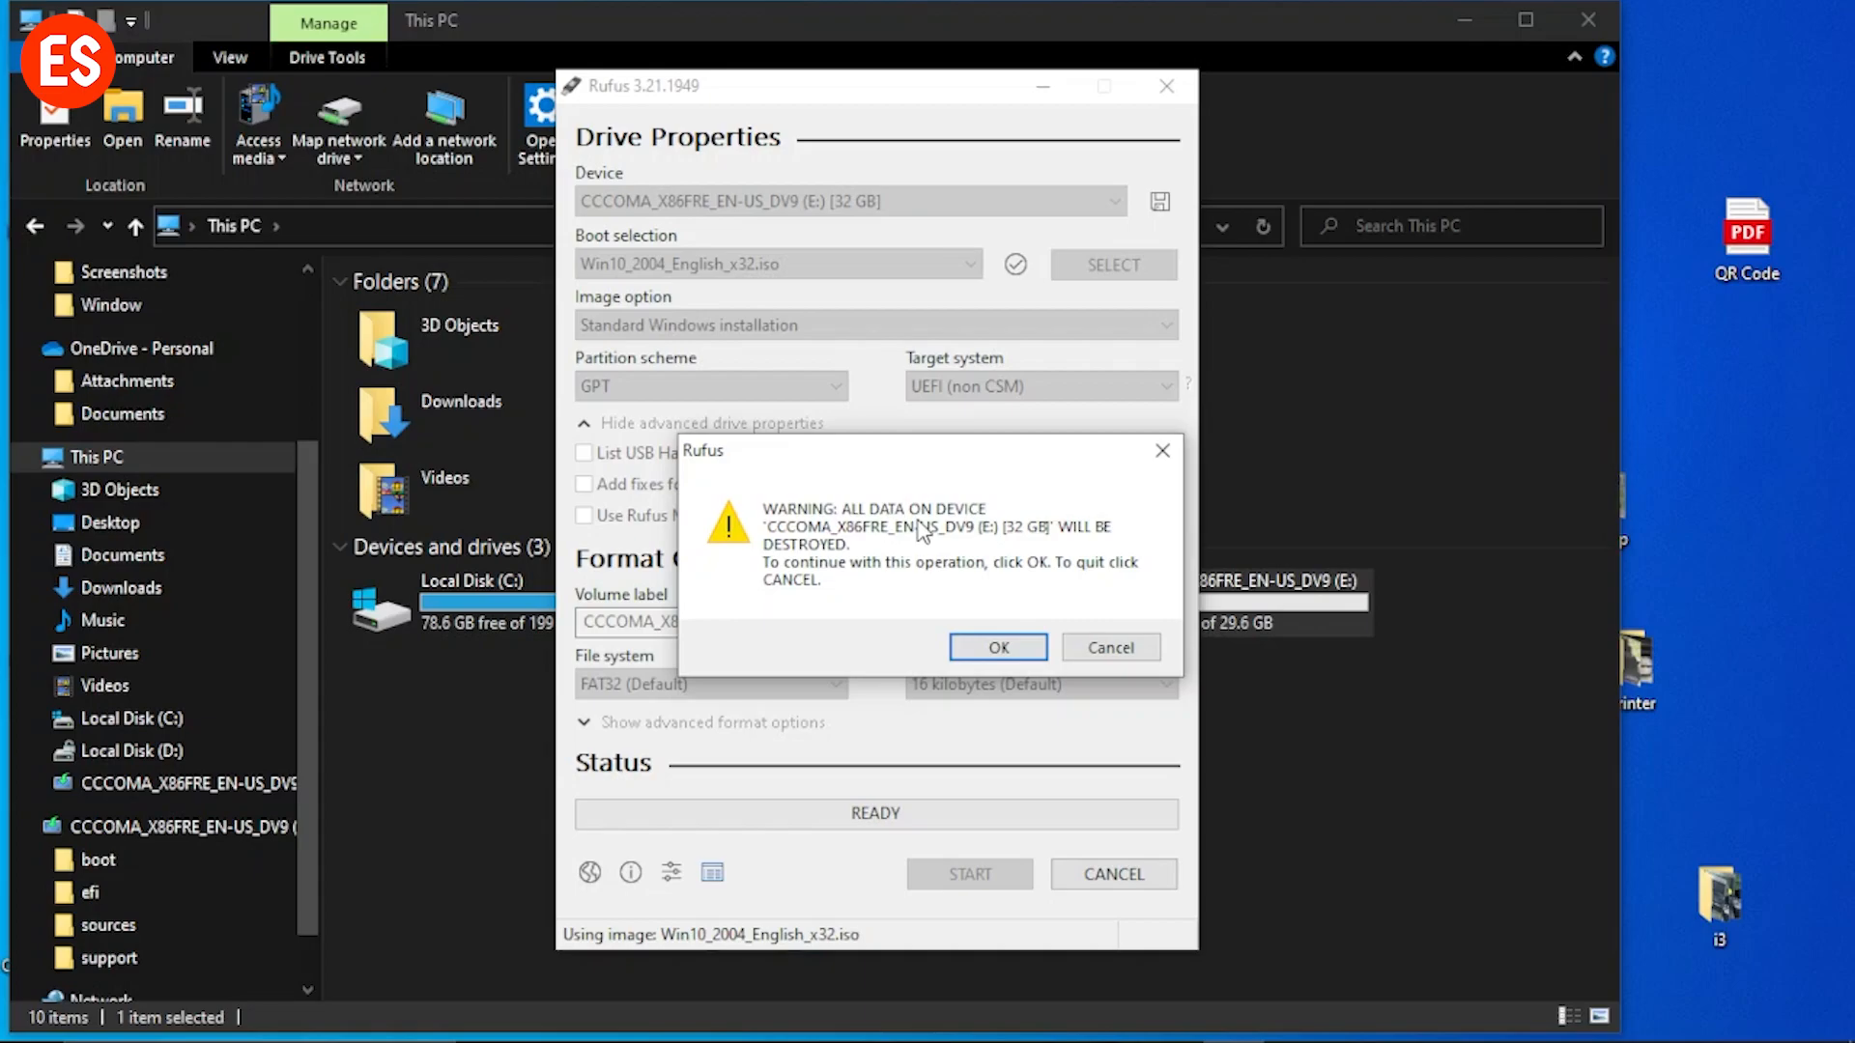
{"action": "left_click", "coordinate": [998, 647]}
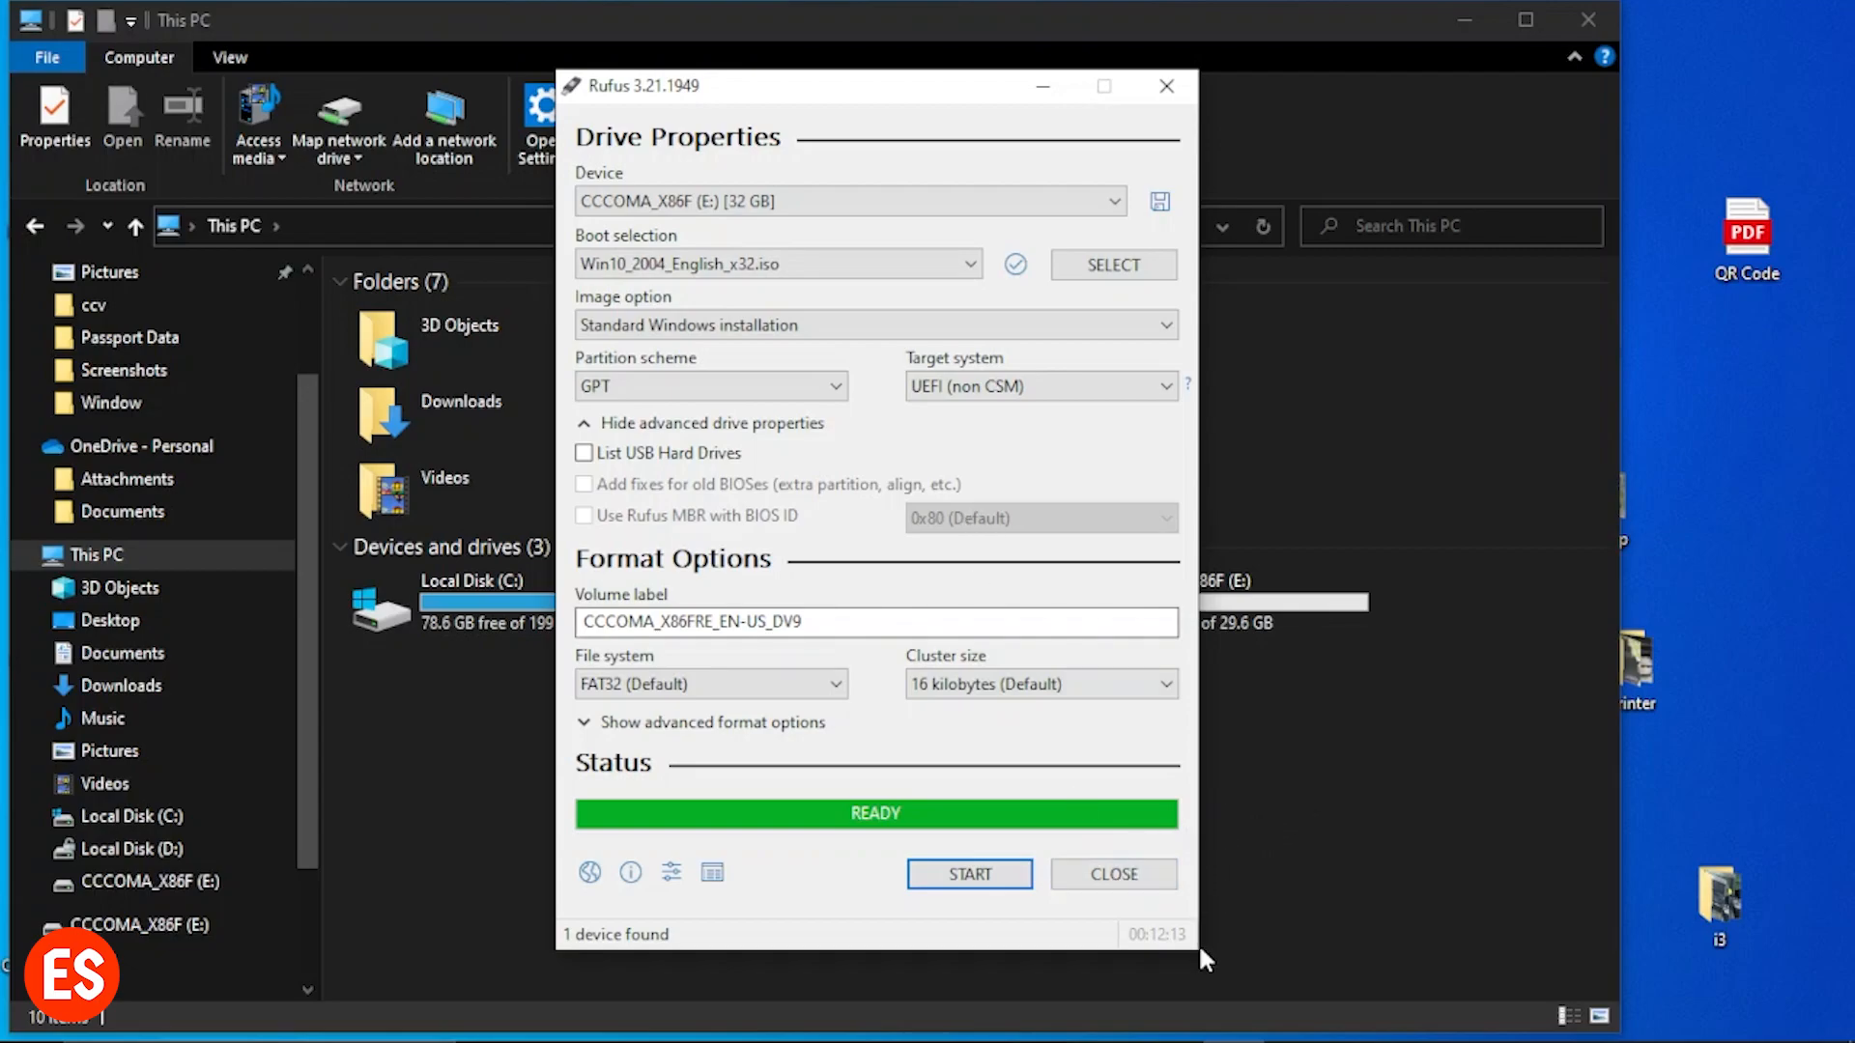
{"action": "left_click", "coordinate": [1150, 875]}
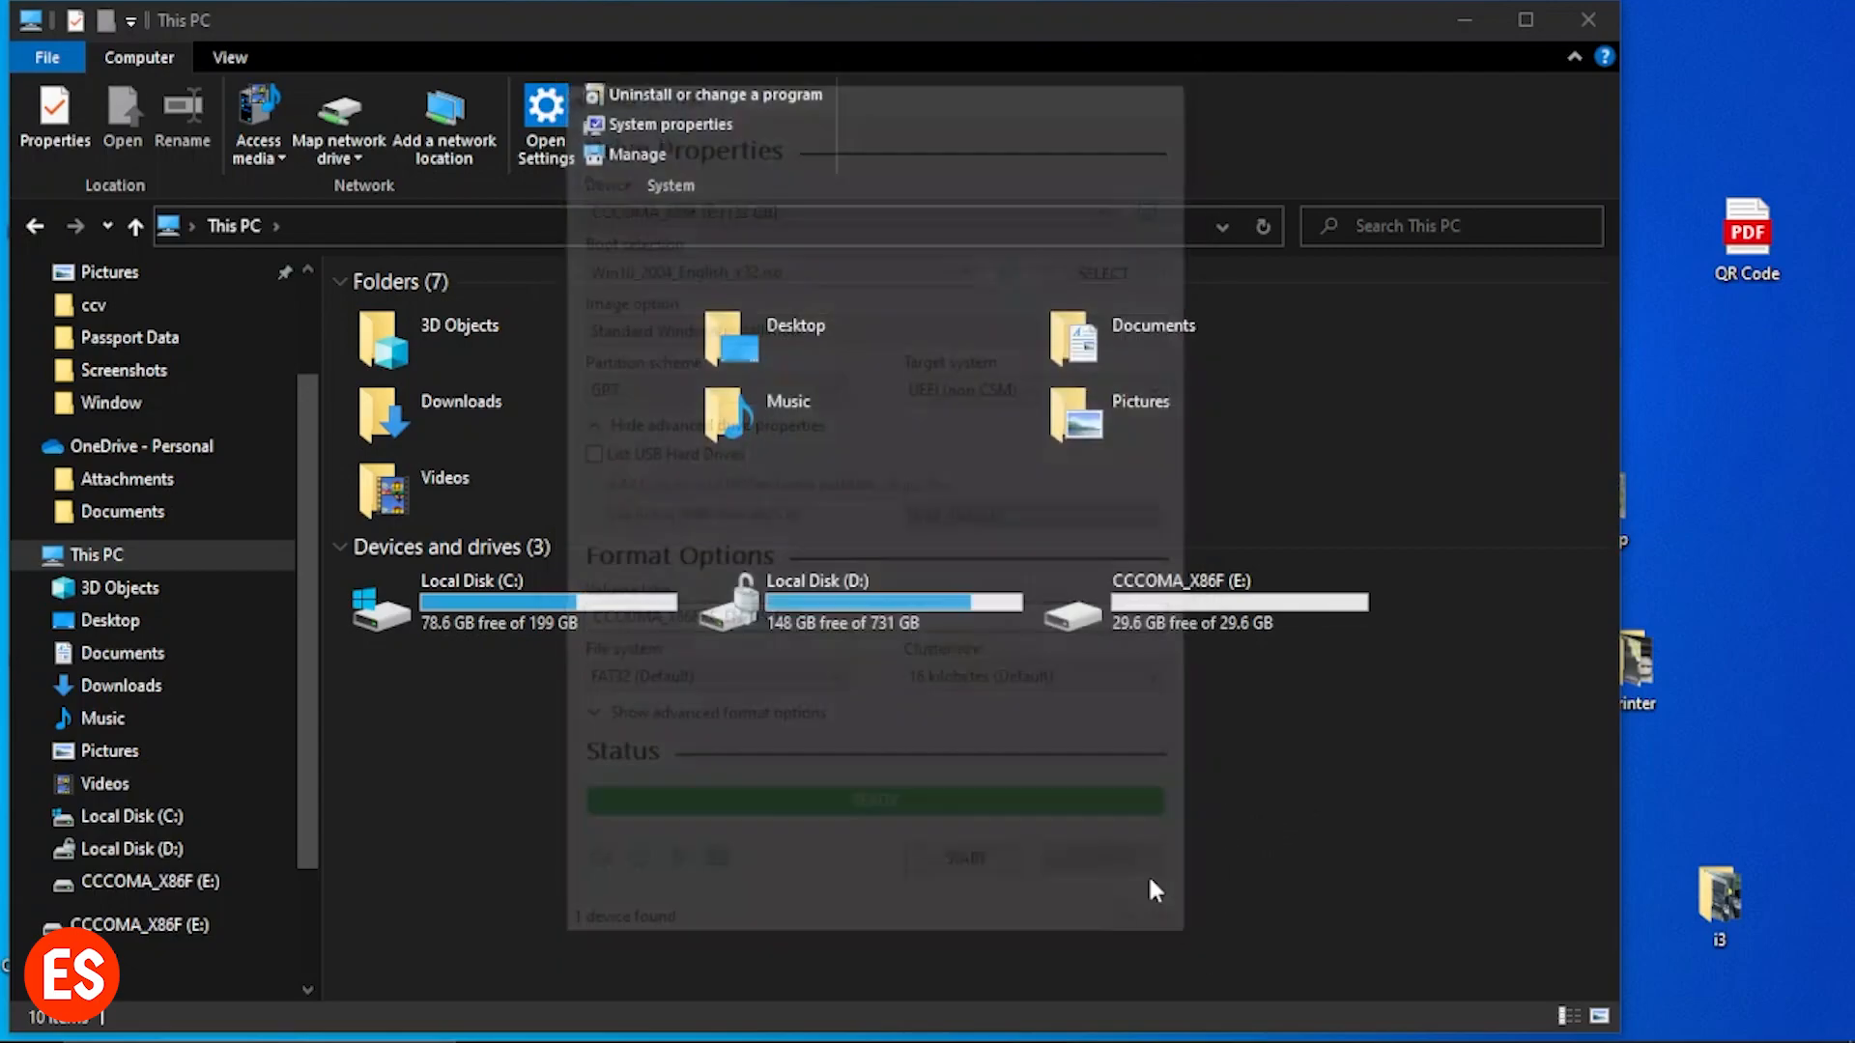
Step: Refresh This PC and open the CCCOMA_X86F (E:) drive to view its installation files
{"action": "right_click", "coordinate": [1193, 769]}
{"action": "left_click", "coordinate": [1057, 580]}
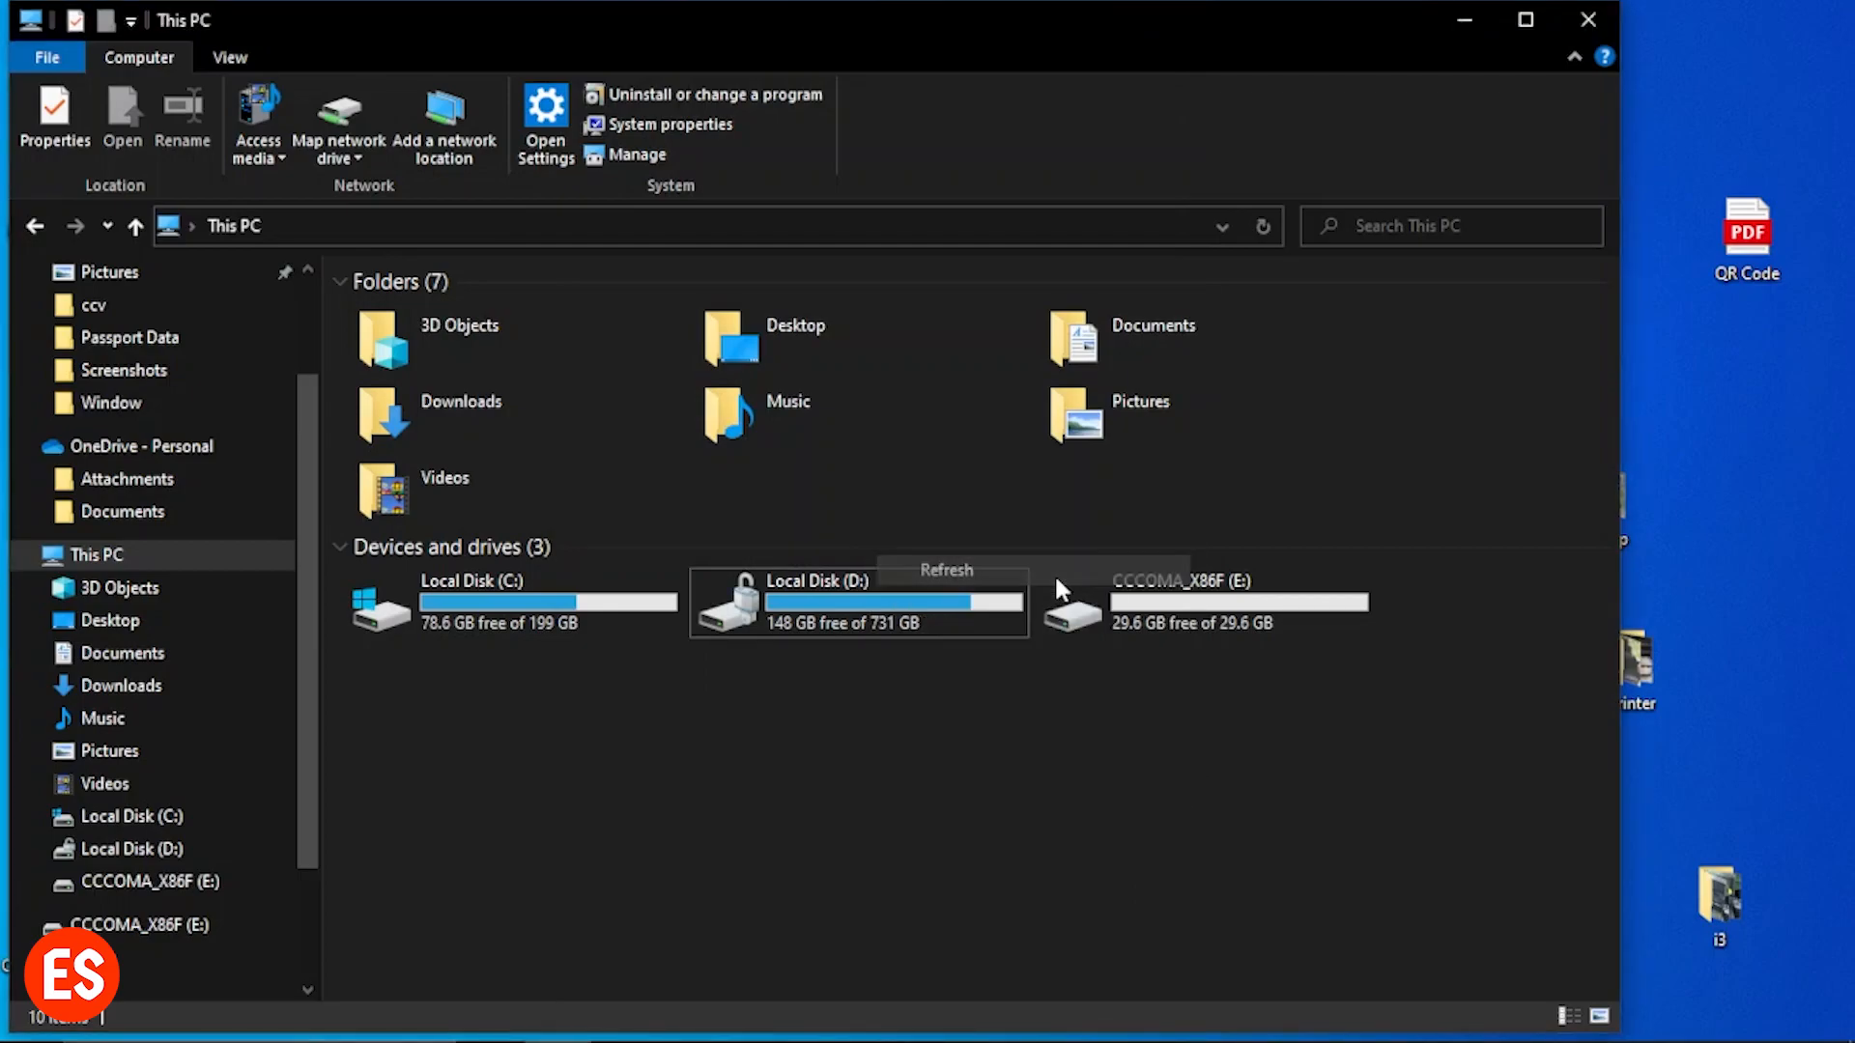
{"action": "double_click", "coordinate": [1246, 606]}
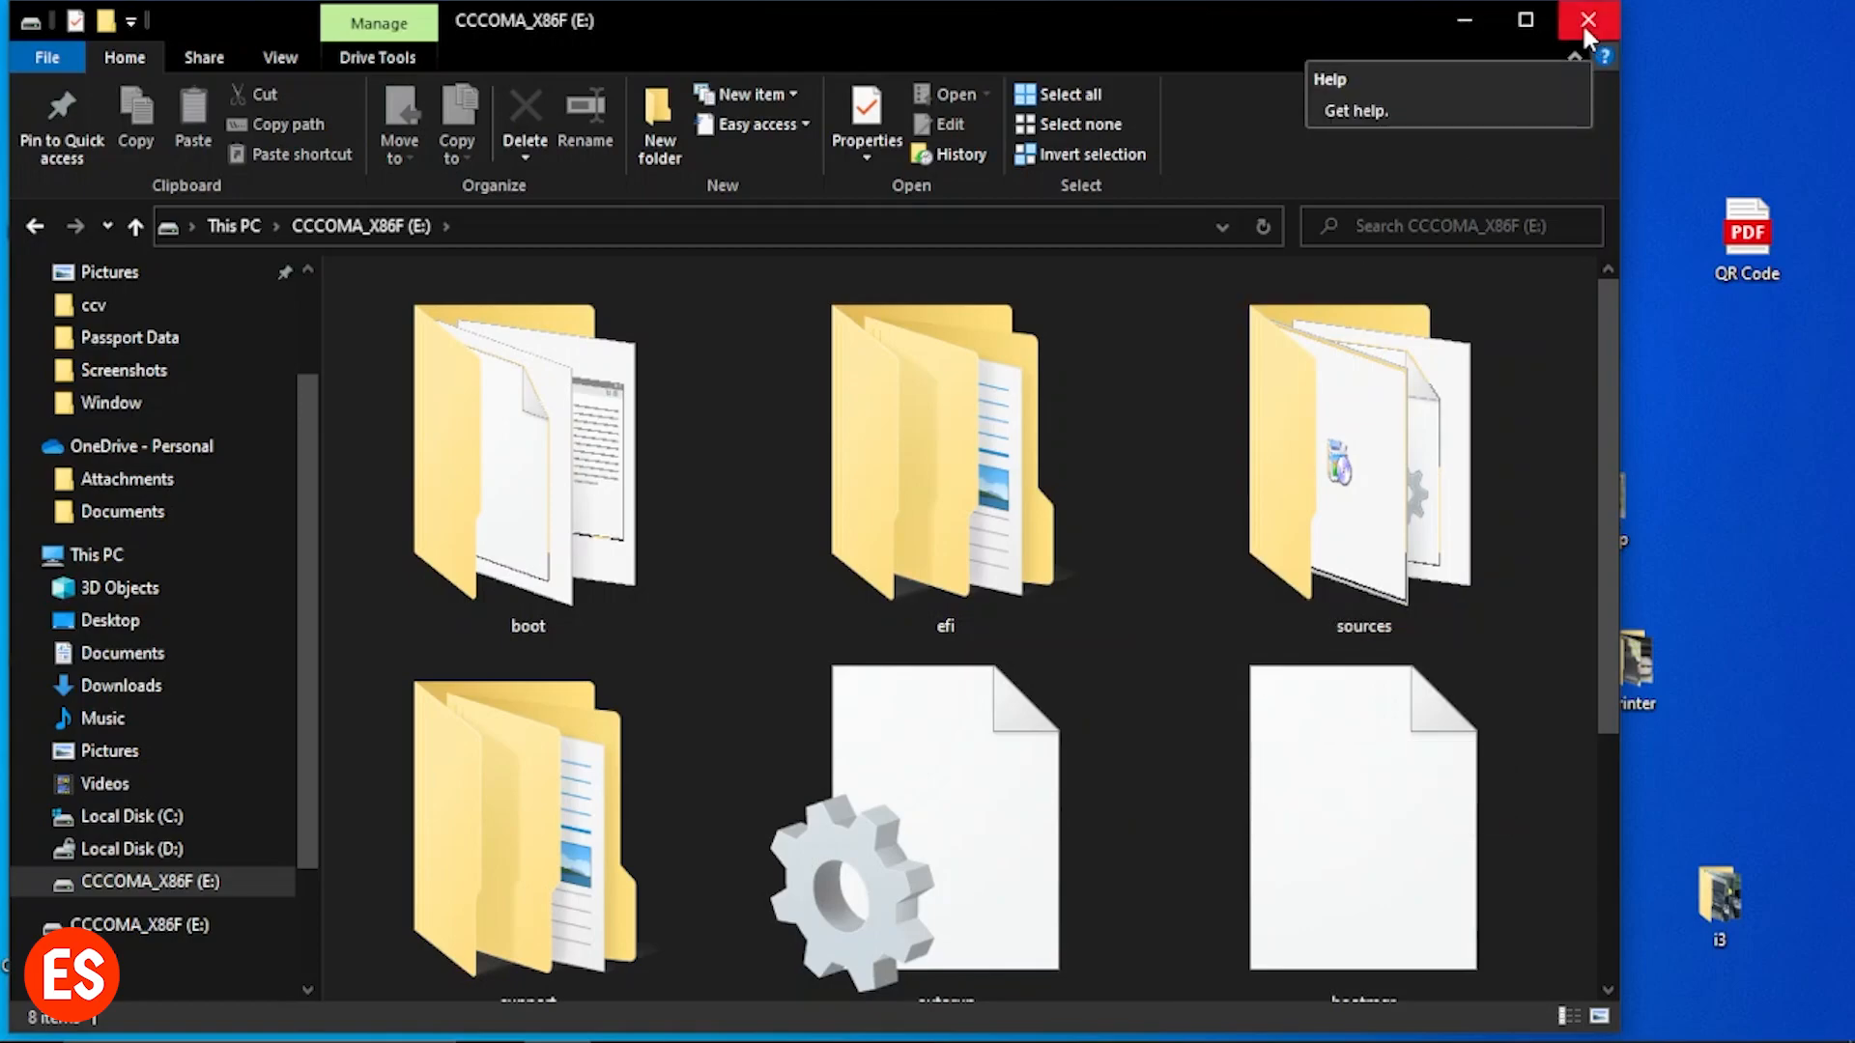
Step: Safely eject the USB mass storage device from the computer
{"action": "mouse_move", "coordinate": [1601, 1032]}
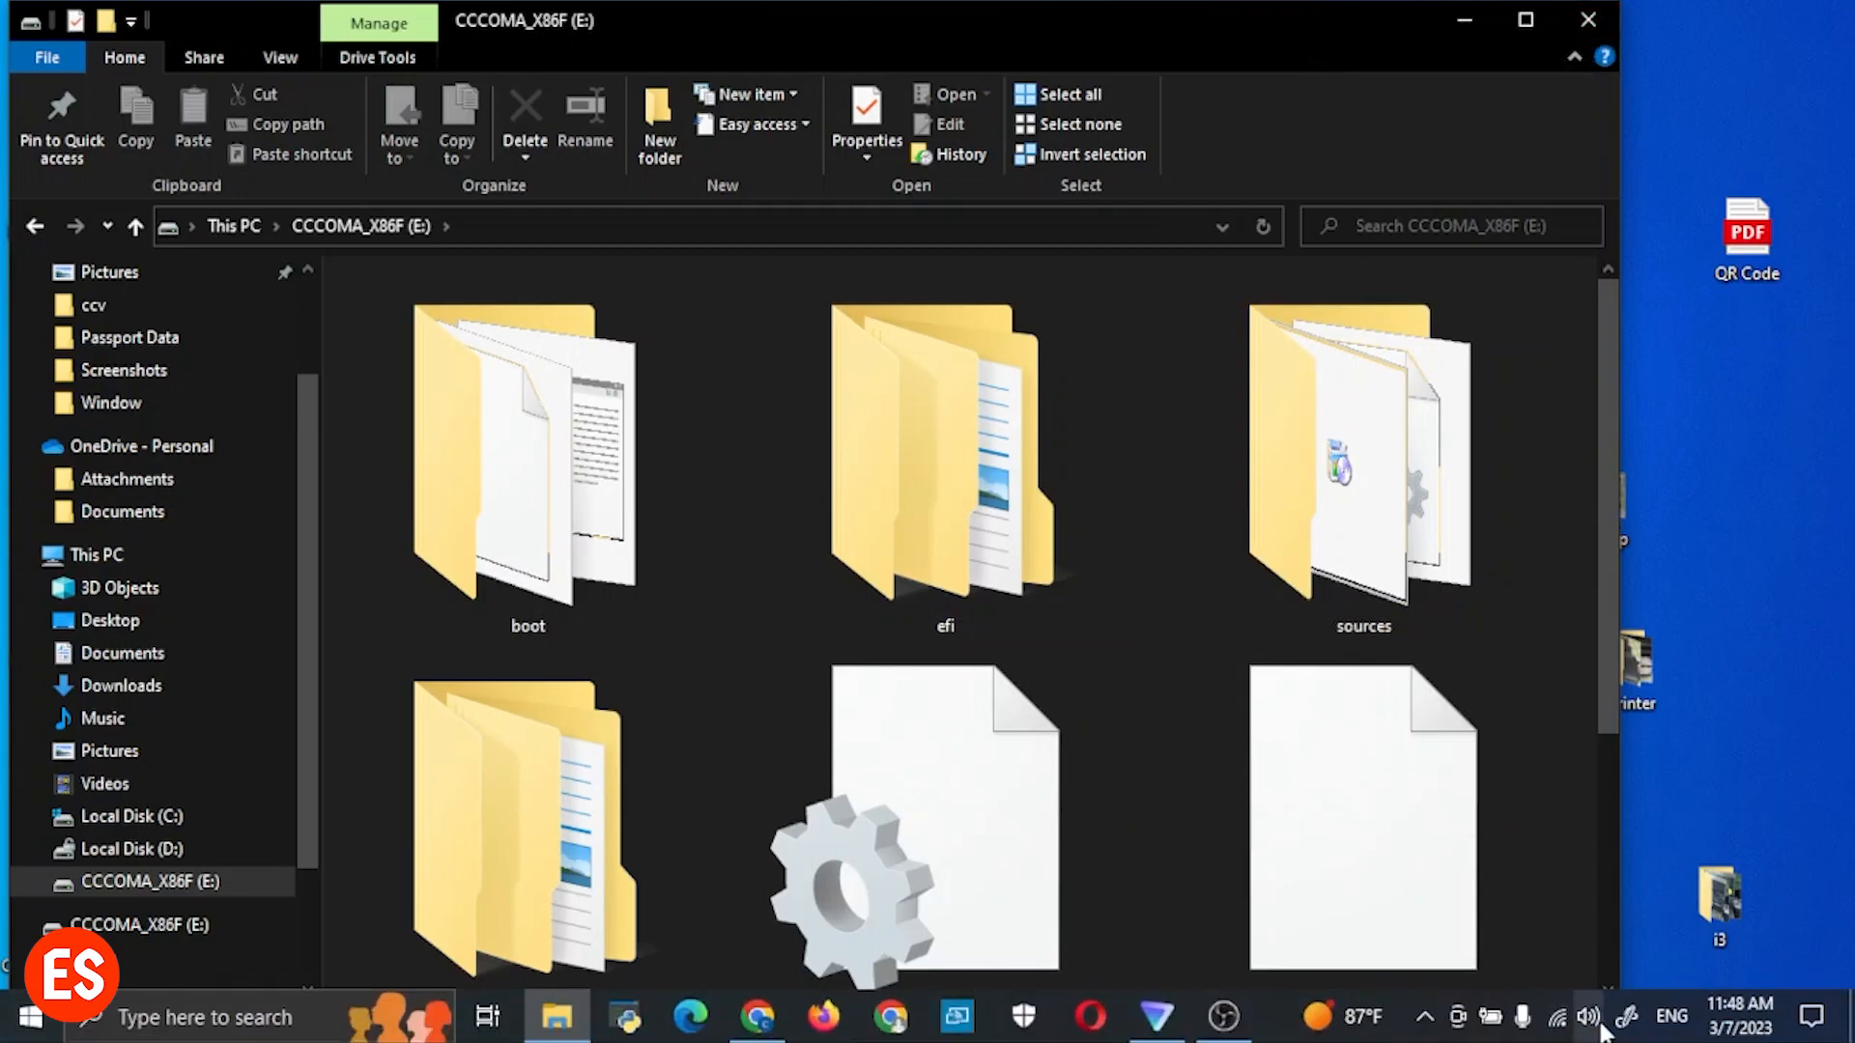
{"action": "left_click", "coordinate": [1427, 1019]}
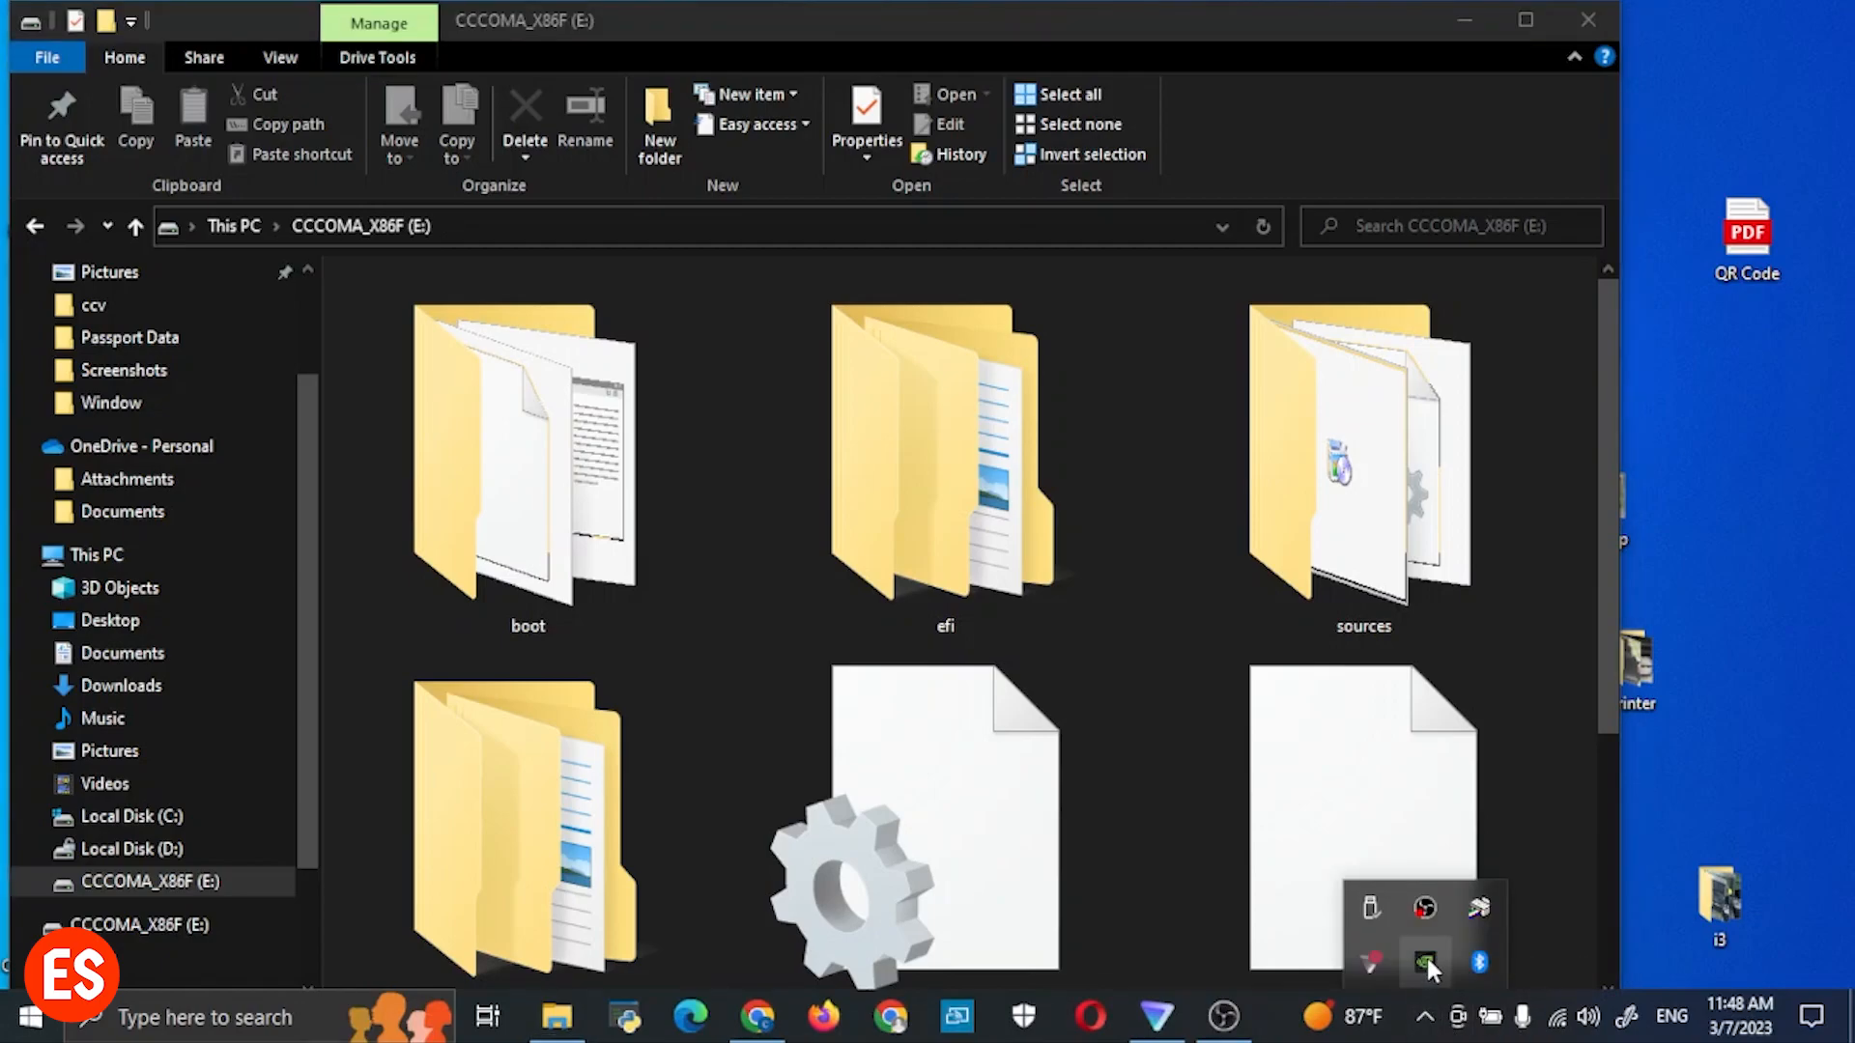
{"action": "left_click", "coordinate": [1380, 913]}
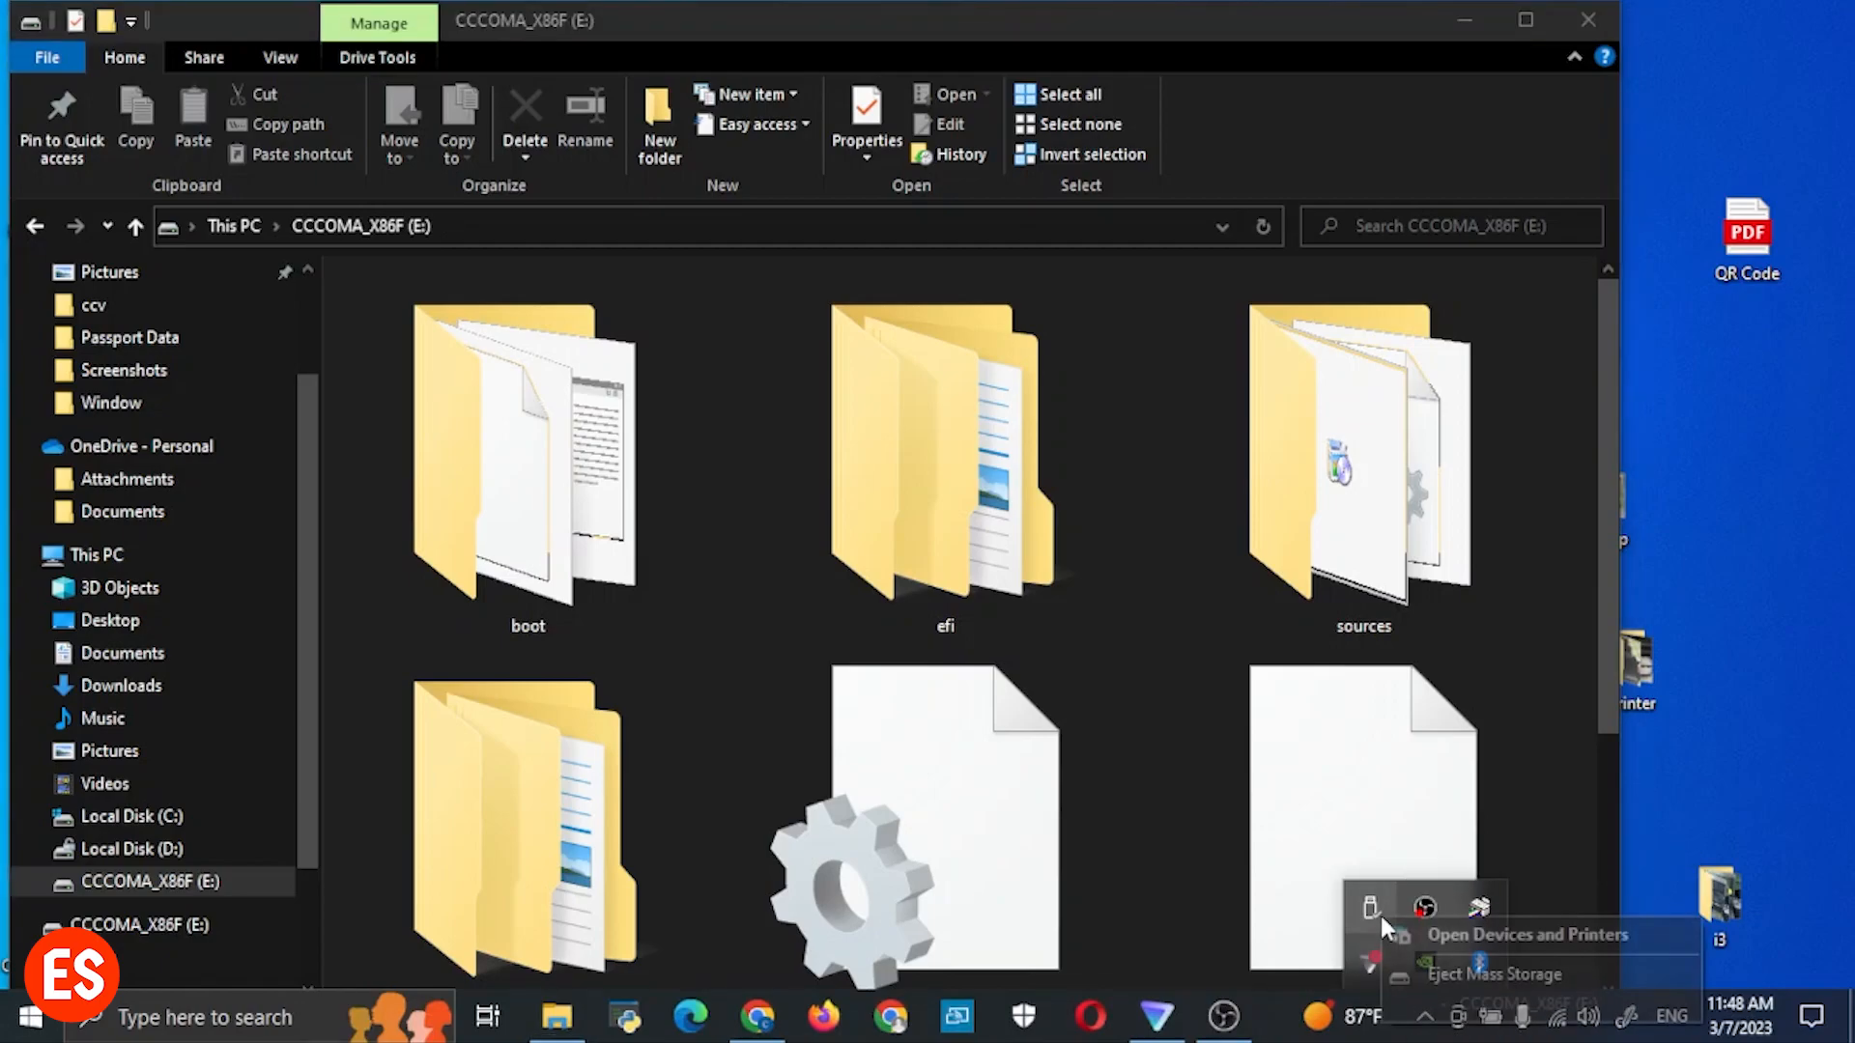
{"action": "left_click", "coordinate": [1437, 964]}
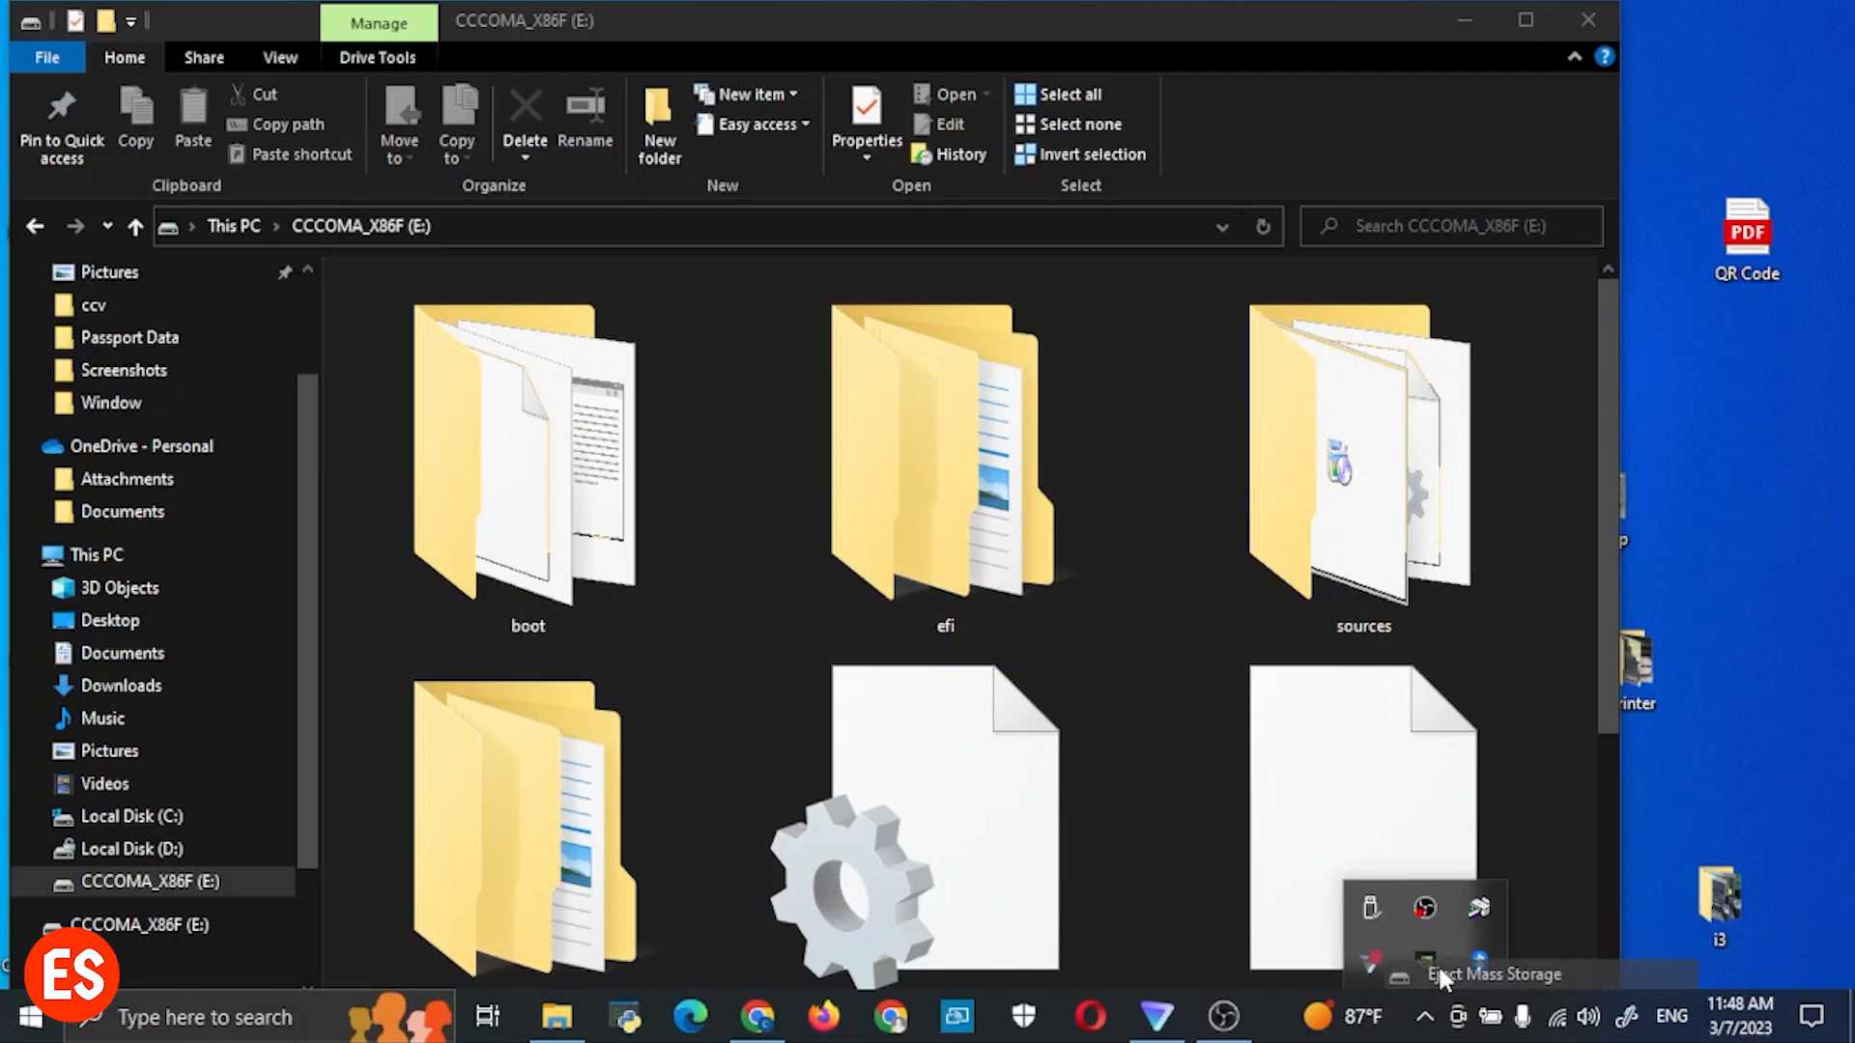